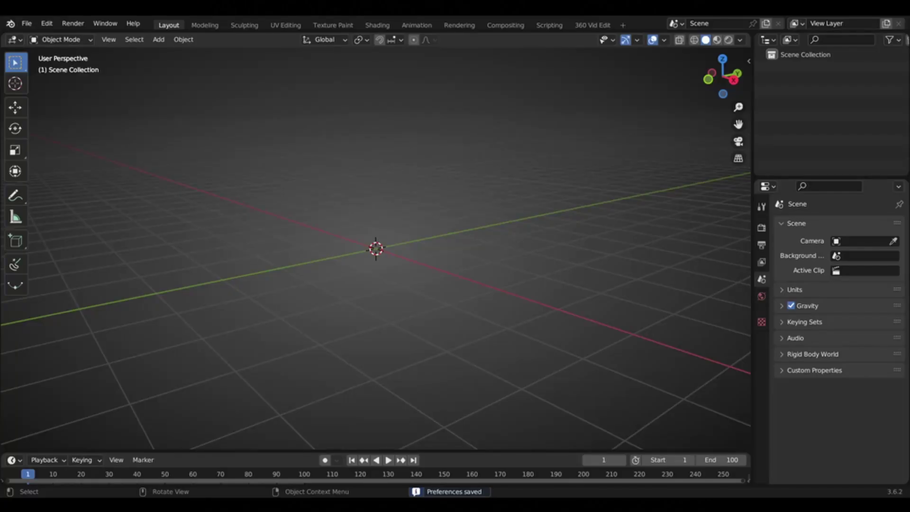
Add a UV sphere to the empty scene and switch to the Sculpting workspace.
{"action": "key", "text": "shift+a"}
{"action": "mouse_move", "coordinate": [258, 226]}
{"action": "left_click", "coordinate": [362, 263]}
{"action": "key", "text": "Tab"}
{"action": "key", "text": "Tab"}
{"action": "left_click", "coordinate": [245, 25]}
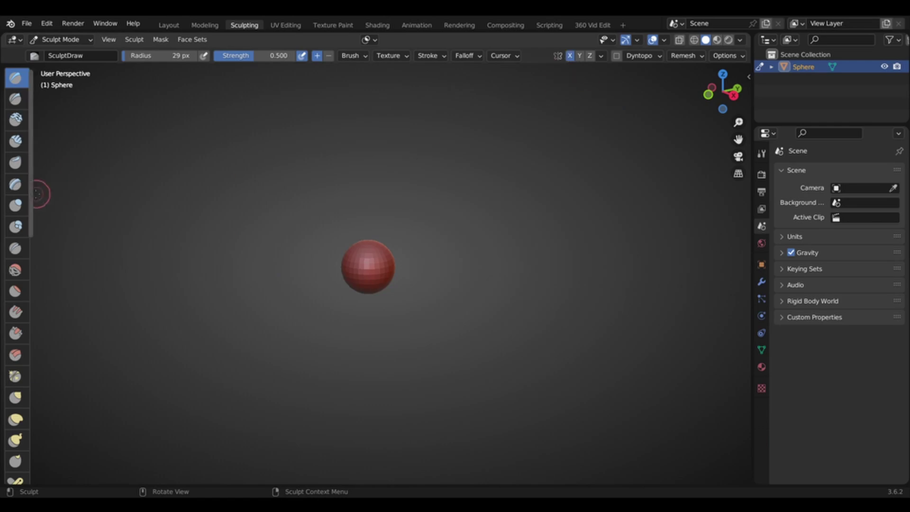
Stretch the sphere upward into an egg shape using the Grab brush with a radius of about 188 px.
{"action": "left_click_drag", "start_coordinate": [29, 196], "coordinate": [50, 197]}
{"action": "left_click", "coordinate": [38, 227]}
{"action": "key", "text": "f"}
{"action": "left_click", "coordinate": [350, 288]}
{"action": "key", "text": "KP_1"}
{"action": "scroll", "coordinate": [317, 238], "scroll_direction": "up", "scroll_amount": 2}
{"action": "key", "text": "f"}
{"action": "left_click", "coordinate": [372, 242]}
{"action": "middle_click_drag", "start_coordinate": [417, 251], "coordinate": [348, 257]}
{"action": "left_click_drag", "start_coordinate": [374, 247], "coordinate": [370, 213]}
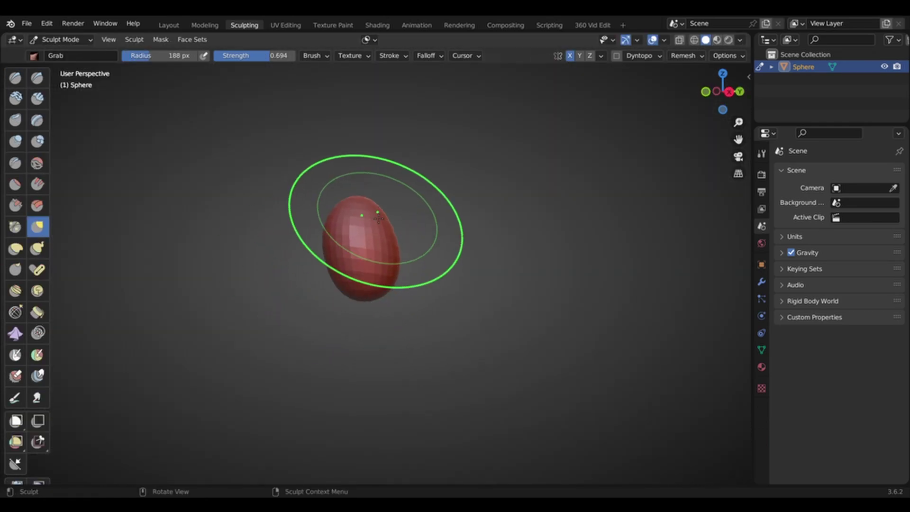
In right orthographic view, lengthen the body's base and pull its lower rear outward into a tail with the Grab brush.
{"action": "key", "text": "KP_3"}
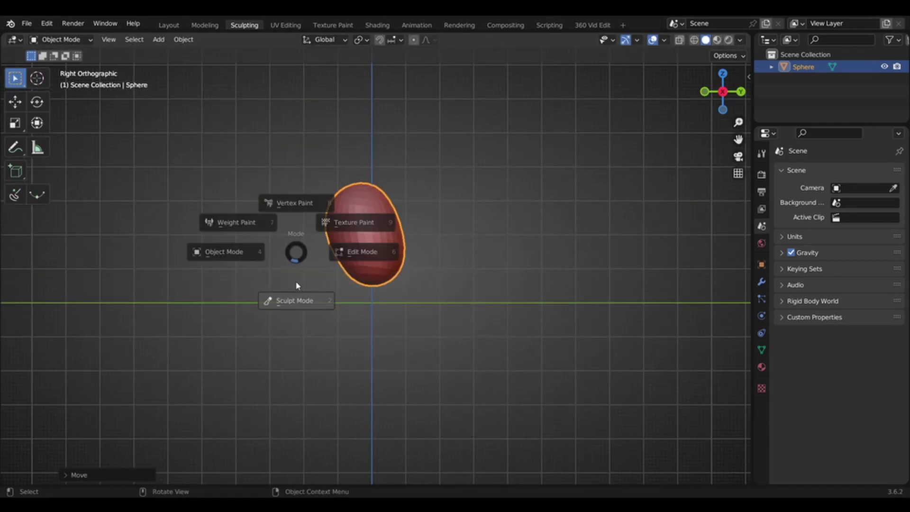
{"action": "left_click", "coordinate": [295, 300]}
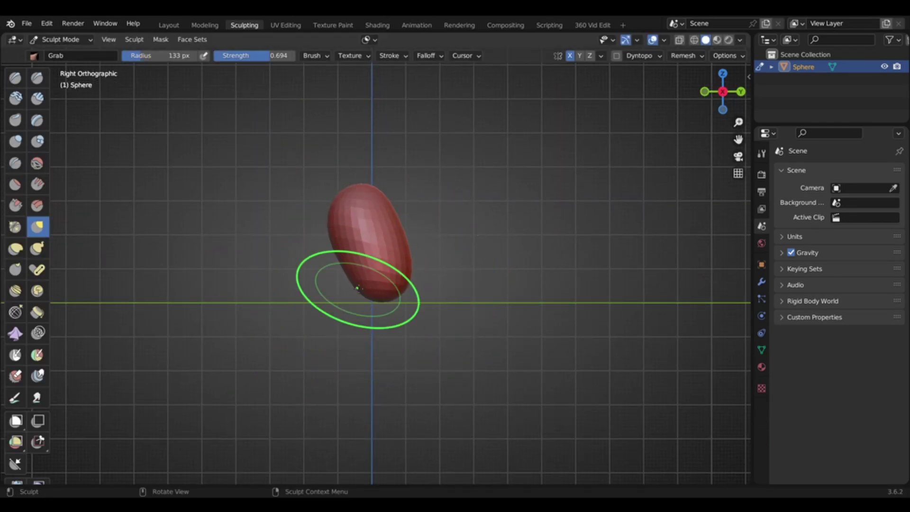
{"action": "key", "text": "f"}
{"action": "left_click", "coordinate": [457, 289]}
{"action": "key", "text": "f"}
{"action": "left_click", "coordinate": [462, 272]}
{"action": "key", "text": "f"}
{"action": "left_click", "coordinate": [445, 273]}
{"action": "left_click_drag", "start_coordinate": [415, 278], "coordinate": [429, 270]}
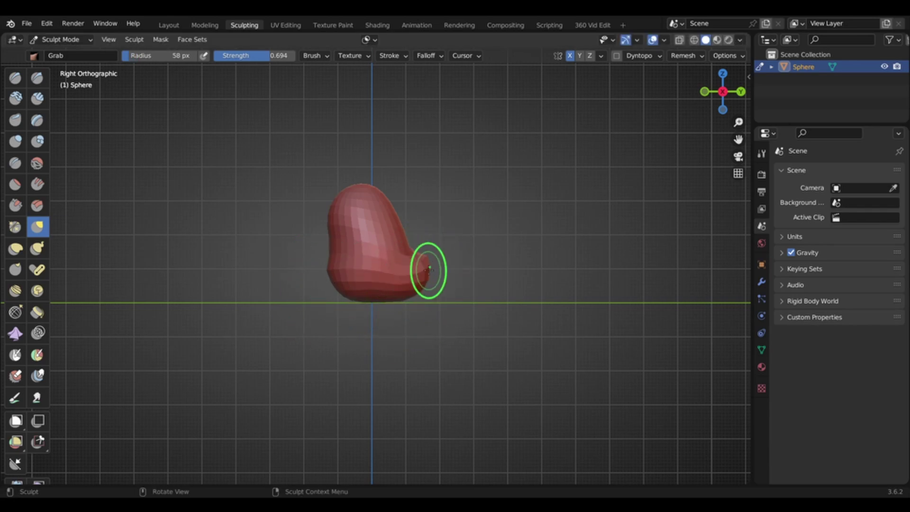
Enlarge the Grab brush to about 197 px, pull the body's top forward and push in the upper back.
{"action": "key", "text": "f"}
{"action": "left_click", "coordinate": [389, 198]}
{"action": "left_click_drag", "start_coordinate": [307, 191], "coordinate": [295, 184]}
{"action": "left_click_drag", "start_coordinate": [406, 187], "coordinate": [390, 192]}
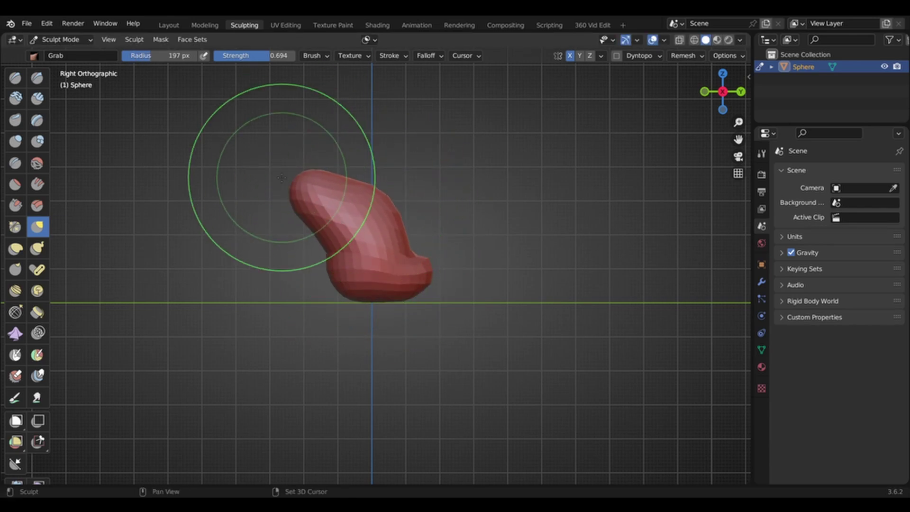
In front orthographic view, push the body's sides inward with the Grab brush at about 118 px.
{"action": "middle_click_drag", "start_coordinate": [282, 176], "coordinate": [310, 210], "text": "shift"}
{"action": "key", "text": "KP_1"}
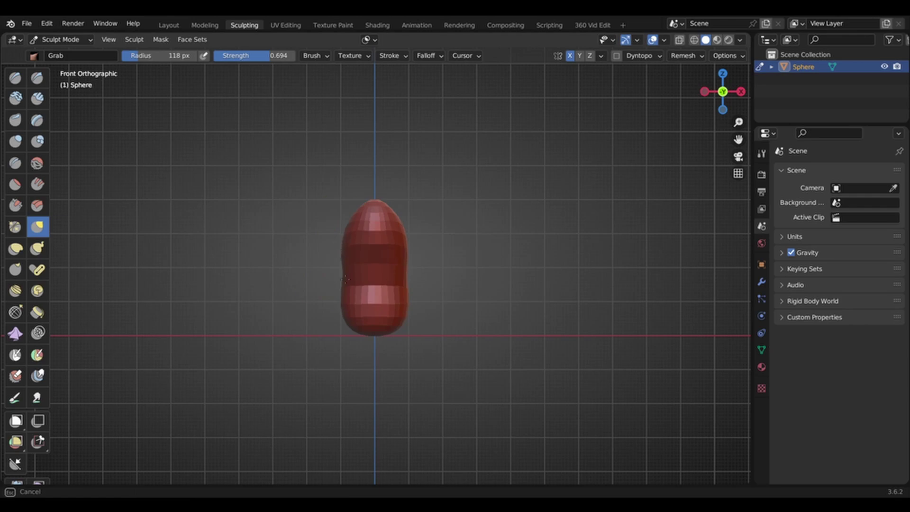
{"action": "left_click_drag", "start_coordinate": [345, 279], "coordinate": [349, 280]}
Set a voxel size for the body and voxel-remesh it.
{"action": "mouse_move", "coordinate": [284, 237]}
{"action": "middle_mouse_down"}
{"action": "mouse_move", "coordinate": [177, 150]}
{"action": "mouse_move", "coordinate": [266, 199]}
{"action": "middle_mouse_up"}
{"action": "key", "text": "x"}
{"action": "key", "text": "shift+r"}
{"action": "mouse_move", "coordinate": [376, 248]}
{"action": "middle_mouse_down"}
{"action": "mouse_move", "coordinate": [332, 237]}
{"action": "mouse_move", "coordinate": [365, 241]}
{"action": "middle_mouse_up"}
{"action": "left_click", "coordinate": [209, 197]}
{"action": "key", "text": "ctrl+r"}
Switch the solid viewport shading to a grey matcap and readjust the body's remesh voxel size.
{"action": "left_click", "coordinate": [740, 40]}
{"action": "left_click", "coordinate": [734, 126]}
{"action": "left_click", "coordinate": [515, 171]}
{"action": "key", "text": "shift+r"}
{"action": "left_click", "coordinate": [281, 258]}
Sculpt the body's lower rear around the tail, adjusting the brush radius to suit each area.
{"action": "key", "text": "f"}
{"action": "left_click", "coordinate": [327, 244]}
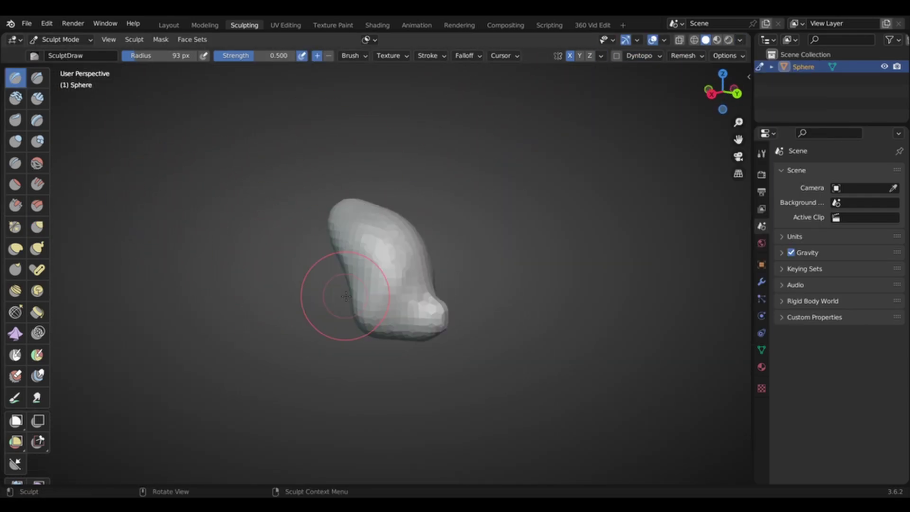
{"action": "middle_click_drag", "start_coordinate": [371, 318], "coordinate": [361, 316]}
{"action": "key", "text": "f"}
{"action": "left_click", "coordinate": [413, 297]}
{"action": "left_click_drag", "start_coordinate": [417, 303], "coordinate": [422, 318]}
{"action": "middle_click_drag", "start_coordinate": [425, 322], "coordinate": [396, 313]}
{"action": "key", "text": "f"}
{"action": "left_click", "coordinate": [350, 152]}
{"action": "middle_click_drag", "start_coordinate": [275, 242], "coordinate": [296, 244]}
{"action": "key", "text": "f"}
{"action": "left_click", "coordinate": [352, 265]}
{"action": "mouse_move", "coordinate": [380, 294]}
{"action": "middle_mouse_down"}
{"action": "mouse_move", "coordinate": [313, 310]}
{"action": "mouse_move", "coordinate": [385, 272]}
{"action": "middle_mouse_up"}
{"action": "middle_click_drag", "start_coordinate": [373, 176], "coordinate": [353, 177]}
In Object Mode, duplicate the body and scale the copy down to serve as a hind leg.
{"action": "key", "text": "ctrl+Tab"}
{"action": "middle_click_drag", "start_coordinate": [399, 171], "coordinate": [358, 180]}
{"action": "key", "text": "shift+d"}
{"action": "key", "text": "s"}
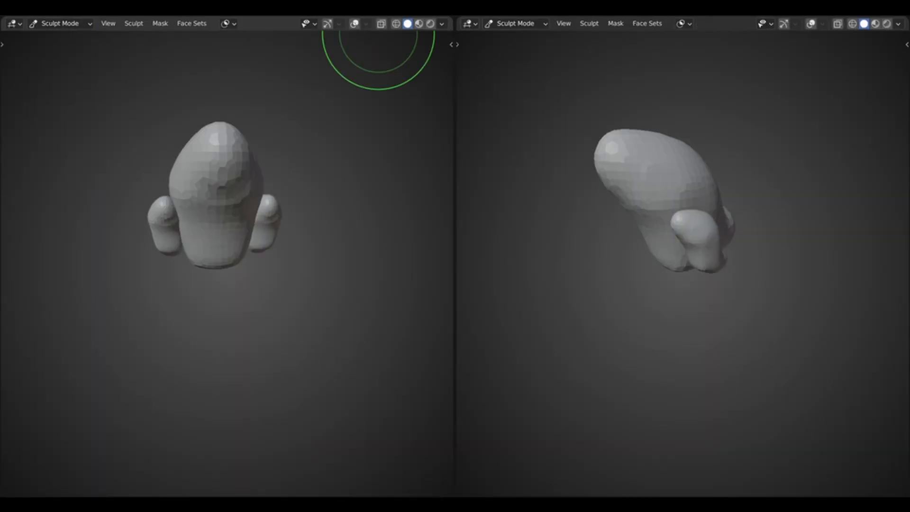
Step through the edit history that rotates the mirrored hind legs and positions them against the body's sides.
{"action": "key", "text": "ctrl+z"}
{"action": "key", "text": "ctrl+z"}
{"action": "key", "text": "ctrl+z"}
{"action": "key", "text": "ctrl+z"}
{"action": "key", "text": "ctrl+z"}
{"action": "key", "text": "ctrl+z"}
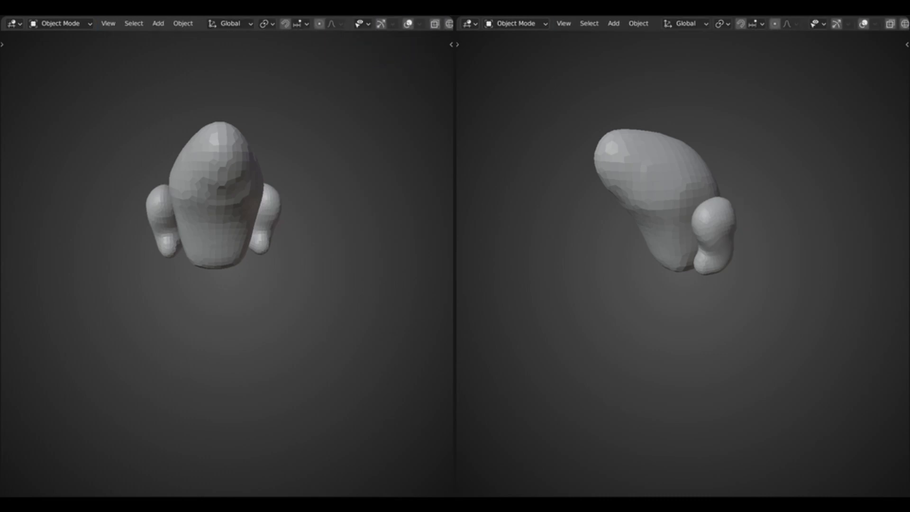
{"action": "key", "text": "ctrl+z"}
{"action": "key", "text": "ctrl+z"}
{"action": "key", "text": "ctrl+z"}
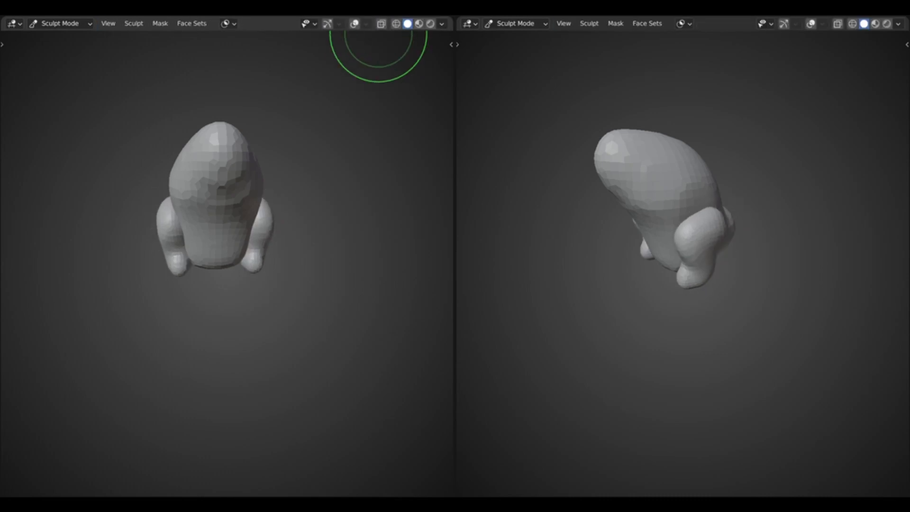
Step through the edit history that pulls the hind legs' lower ends forward into long feet.
{"action": "key", "text": "ctrl+shift+z"}
{"action": "key", "text": "ctrl+shift+z"}
{"action": "key", "text": "ctrl+z"}
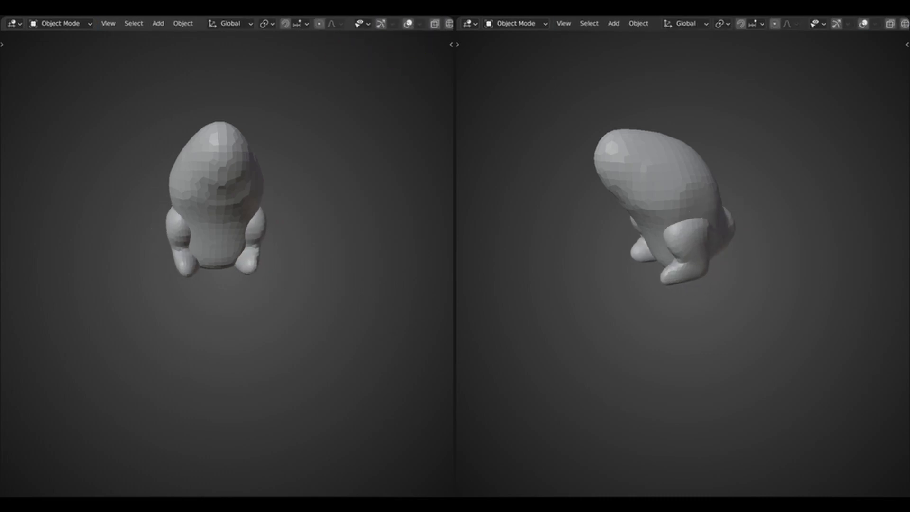
{"action": "key", "text": "ctrl+z"}
{"action": "key", "text": "ctrl+z"}
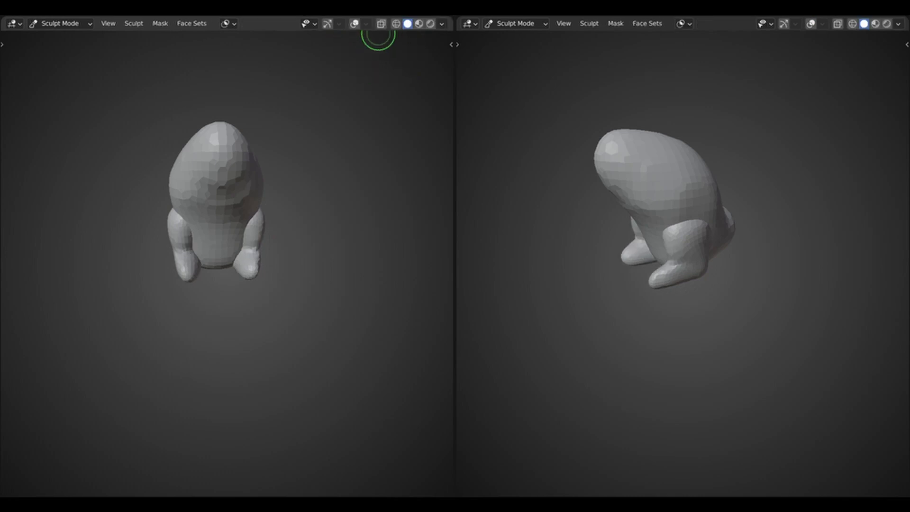
Step through the edit history that rounds the thighs and narrows the ankles of the hind legs.
{"action": "key", "text": "ctrl+z"}
{"action": "key", "text": "ctrl+z"}
{"action": "key", "text": "ctrl+z"}
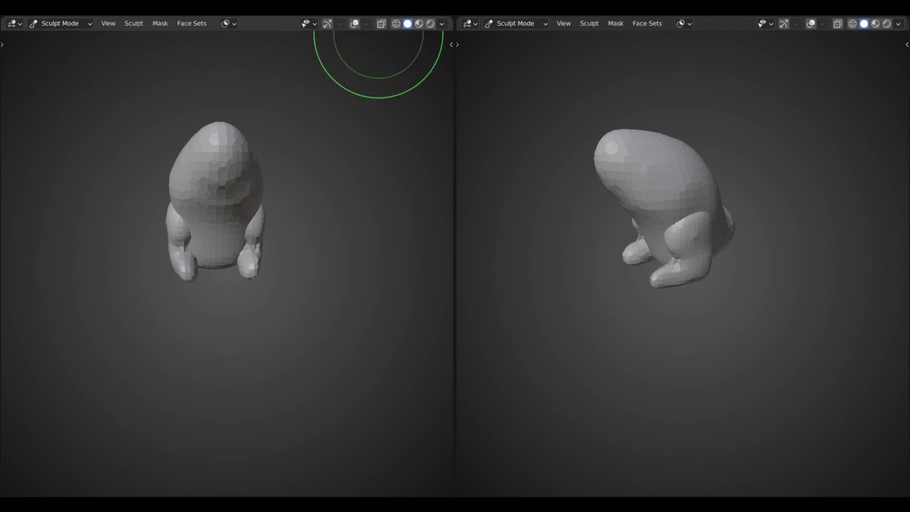
{"action": "key", "text": "ctrl+z"}
{"action": "key", "text": "ctrl+z"}
{"action": "key", "text": "ctrl+z"}
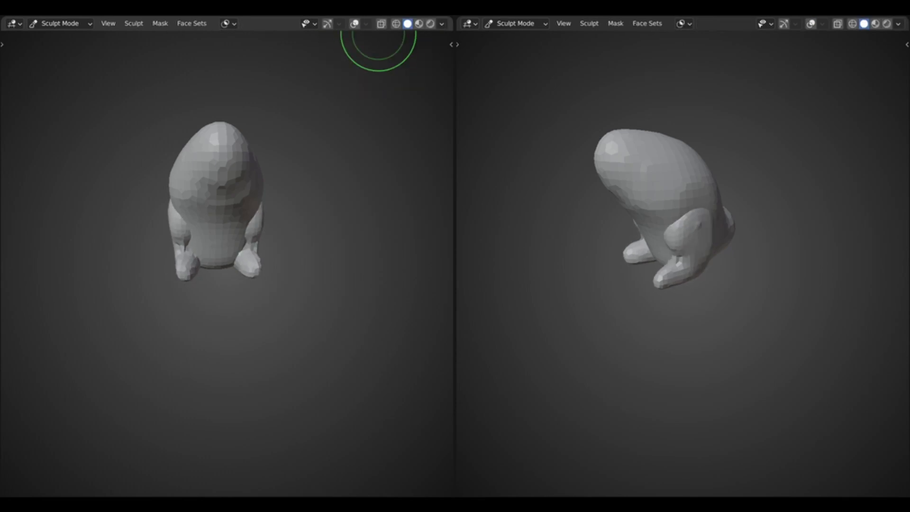
Step through the edit history that adds mirrored front legs and slims them beneath the chest.
{"action": "key", "text": "ctrl+shift+z"}
{"action": "key", "text": "ctrl+shift+z"}
{"action": "key", "text": "ctrl+shift+z"}
{"action": "key", "text": "ctrl+shift+z"}
{"action": "key", "text": "ctrl+shift+z"}
{"action": "key", "text": "ctrl+shift+z"}
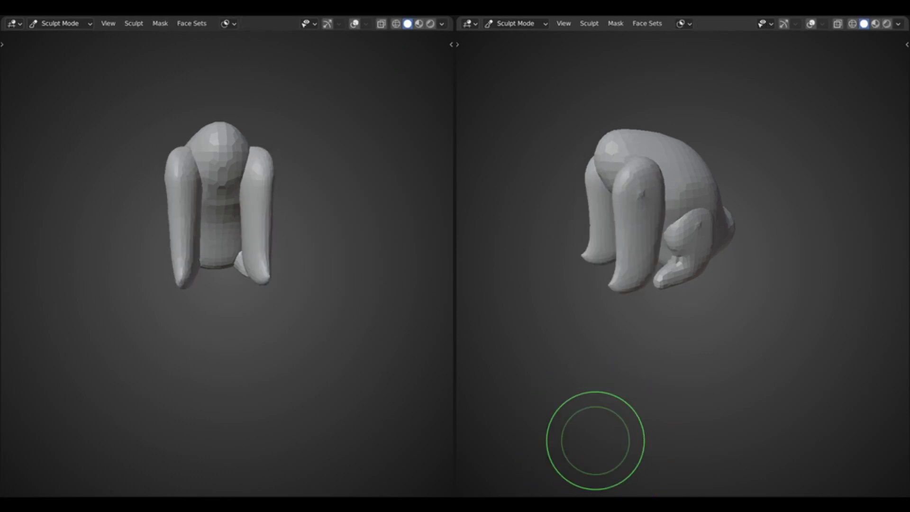
{"action": "key", "text": "ctrl+z"}
{"action": "key", "text": "ctrl+z"}
{"action": "key", "text": "ctrl+z"}
{"action": "key", "text": "ctrl+z"}
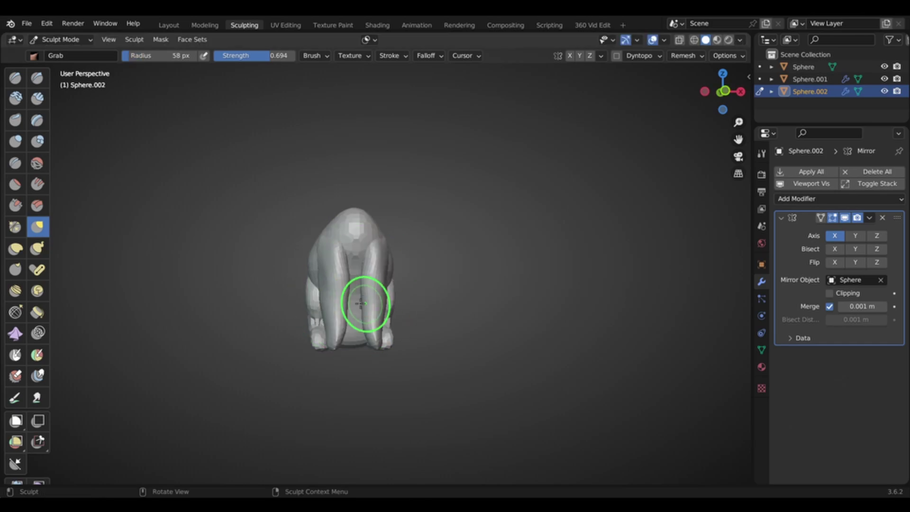
Adjust the shape of the mirrored front legs with the Grab brush at about 131 px.
{"action": "middle_click_drag", "start_coordinate": [366, 300], "coordinate": [284, 304]}
{"action": "left_click", "coordinate": [17, 141]}
{"action": "mouse_move", "coordinate": [393, 313]}
{"action": "middle_mouse_down"}
{"action": "mouse_move", "coordinate": [347, 317]}
{"action": "mouse_move", "coordinate": [346, 294]}
{"action": "middle_mouse_up"}
{"action": "key", "text": "g"}
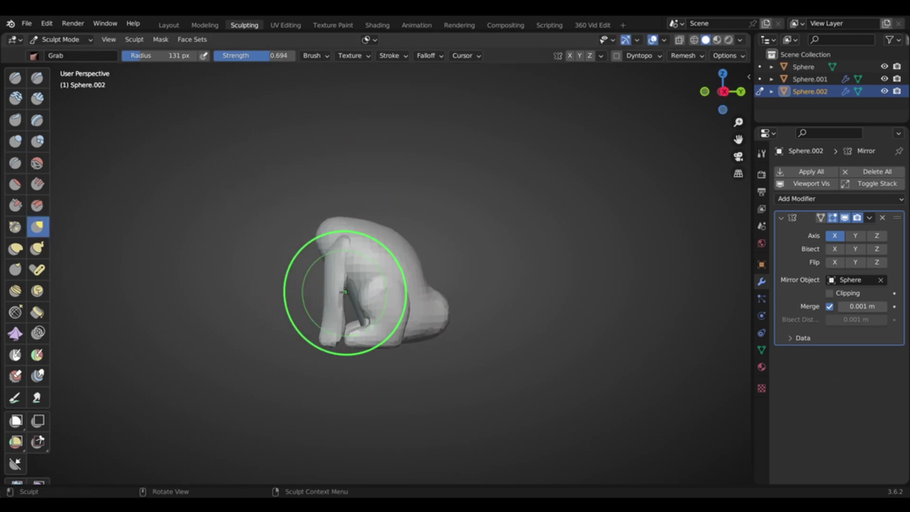
{"action": "left_click_drag", "start_coordinate": [346, 294], "coordinate": [337, 298]}
{"action": "key", "text": "f"}
{"action": "key", "text": "f"}
Switch sculpting between the body and its limbs and refine how they fit together with the Grab brush.
{"action": "key", "text": "alt+q"}
{"action": "mouse_move", "coordinate": [351, 267]}
{"action": "middle_mouse_down"}
{"action": "mouse_move", "coordinate": [433, 271]}
{"action": "mouse_move", "coordinate": [391, 265]}
{"action": "middle_mouse_up"}
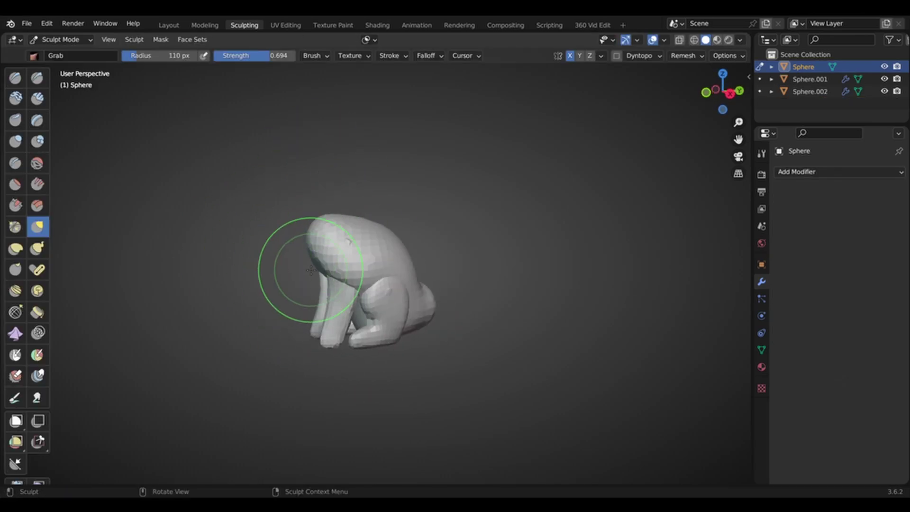
{"action": "middle_click_drag", "start_coordinate": [310, 271], "coordinate": [374, 269]}
{"action": "key", "text": "alt+q"}
{"action": "key", "text": "f"}
{"action": "left_click_drag", "start_coordinate": [383, 263], "coordinate": [388, 264]}
{"action": "middle_click_drag", "start_coordinate": [389, 263], "coordinate": [332, 272]}
{"action": "key", "text": "f"}
Duplicate the body in Object Mode, move the copy in front of the neck and scale it down as a head.
{"action": "key", "text": "alt+q"}
{"action": "key", "text": "ctrl+Tab"}
{"action": "key", "text": "shift+d"}
{"action": "right_click", "coordinate": [302, 302]}
{"action": "key", "text": "KP_3"}
{"action": "key", "text": "g"}
{"action": "left_click", "coordinate": [252, 262]}
{"action": "key", "text": "s"}
{"action": "left_click", "coordinate": [265, 249]}
Sculpt the head copy into a shorter, rounder form and move it onto the neck in right view.
{"action": "key", "text": "ctrl+Tab"}
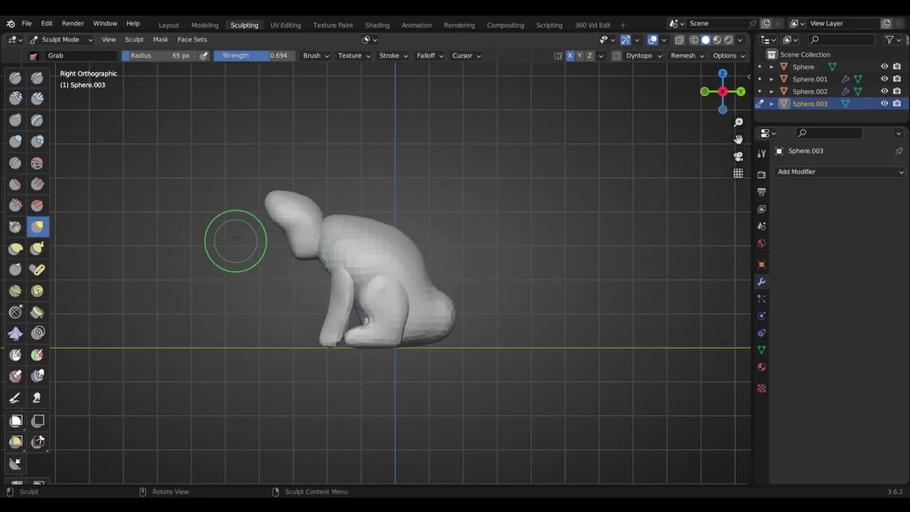
{"action": "middle_click_drag", "start_coordinate": [227, 219], "coordinate": [213, 221]}
{"action": "key", "text": "ctrl+Tab"}
{"action": "key", "text": "KP_3"}
{"action": "key", "text": "g"}
{"action": "left_click", "coordinate": [236, 251]}
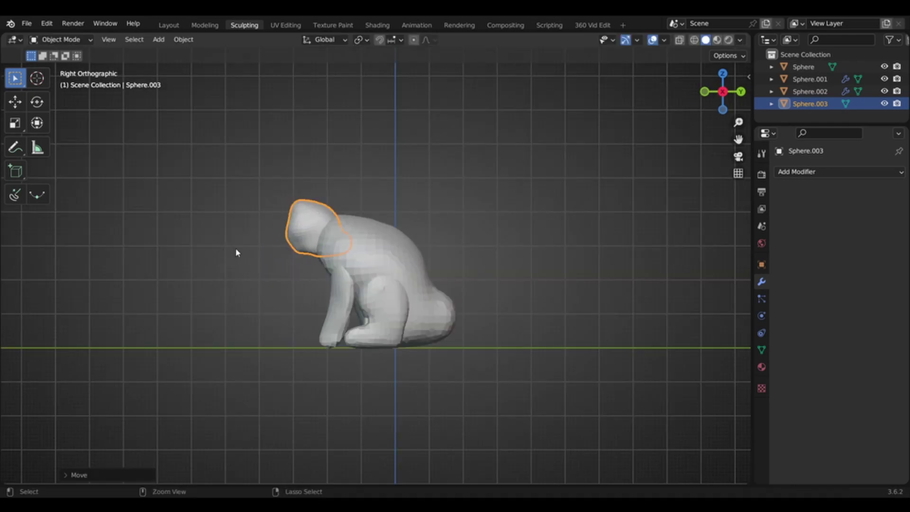
Shape the head into a rounded skull with a tapered muzzle using the Grab brush, enlarged to about 221 px.
{"action": "key", "text": "ctrl+Tab"}
{"action": "key", "text": "f"}
{"action": "left_click_drag", "start_coordinate": [315, 199], "coordinate": [321, 207]}
{"action": "mouse_move", "coordinate": [309, 244]}
{"action": "middle_mouse_down"}
{"action": "mouse_move", "coordinate": [360, 187]}
{"action": "mouse_move", "coordinate": [392, 237]}
{"action": "mouse_move", "coordinate": [301, 237]}
{"action": "mouse_move", "coordinate": [329, 266]}
{"action": "mouse_move", "coordinate": [424, 258]}
{"action": "middle_mouse_up"}
{"action": "key", "text": "i"}
{"action": "key", "text": "f"}
{"action": "key", "text": "g"}
{"action": "key", "text": "f"}
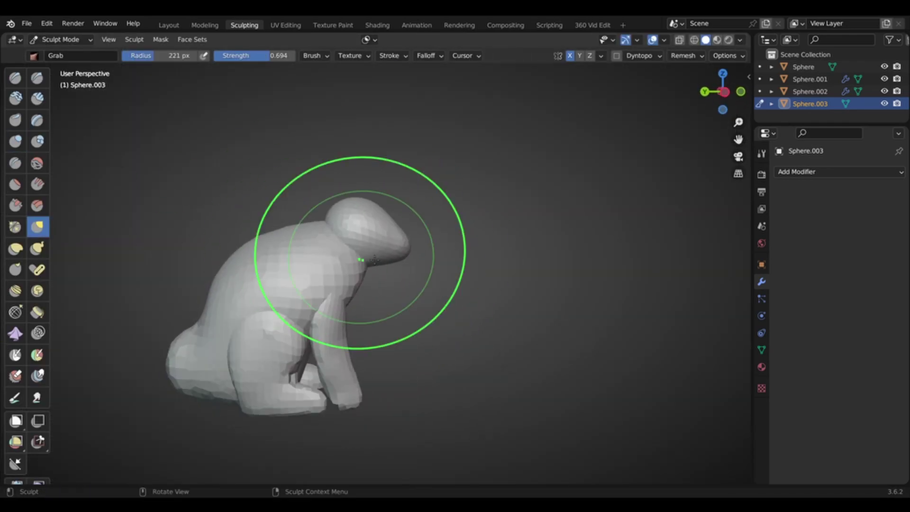
{"action": "key", "text": "f"}
Carve into and build up the surface of the head with additive and inverted Draw brush strokes.
{"action": "middle_click_drag", "start_coordinate": [360, 252], "coordinate": [323, 250]}
{"action": "scroll", "coordinate": [365, 251], "scroll_direction": "up", "scroll_amount": 3}
{"action": "left_click", "coordinate": [15, 78]}
{"action": "left_click_drag", "start_coordinate": [323, 250], "coordinate": [289, 251], "text": "ctrl"}
{"action": "mouse_move", "coordinate": [249, 243]}
{"action": "middle_mouse_down"}
{"action": "mouse_move", "coordinate": [252, 215]}
{"action": "mouse_move", "coordinate": [298, 254]}
{"action": "mouse_move", "coordinate": [252, 214]}
{"action": "middle_mouse_up"}
{"action": "key", "text": "f"}
{"action": "left_click", "coordinate": [308, 254]}
{"action": "middle_click_drag", "start_coordinate": [199, 293], "coordinate": [227, 289]}
{"action": "left_click_drag", "start_coordinate": [227, 289], "coordinate": [256, 268]}
{"action": "mouse_move", "coordinate": [256, 267]}
{"action": "middle_mouse_down"}
{"action": "mouse_move", "coordinate": [280, 315]}
{"action": "mouse_move", "coordinate": [297, 274]}
{"action": "mouse_move", "coordinate": [248, 285]}
{"action": "middle_mouse_up"}
In Object Mode, duplicate a mirrored front leg and place the copy upright on the head as ears.
{"action": "key", "text": "ctrl+Tab"}
{"action": "left_click", "coordinate": [348, 353]}
{"action": "middle_click_drag", "start_coordinate": [355, 336], "coordinate": [305, 311]}
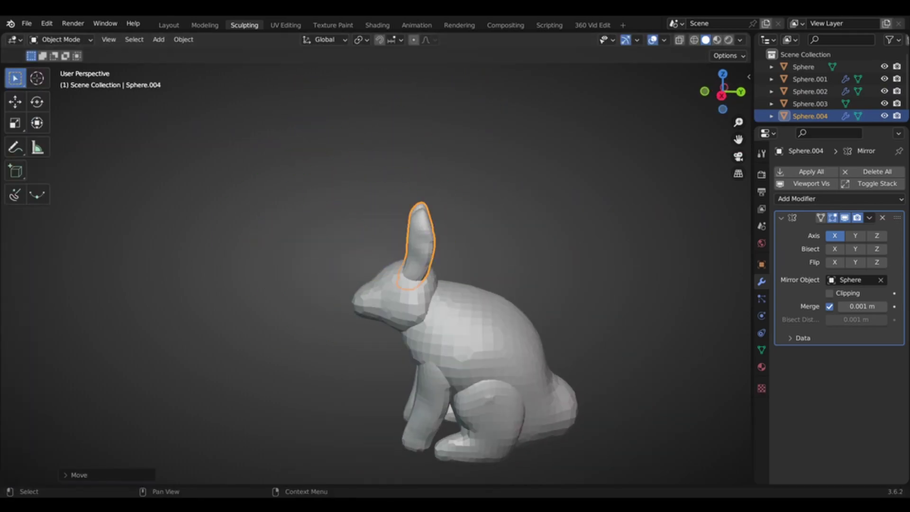
{"action": "left_click", "coordinate": [243, 162]}
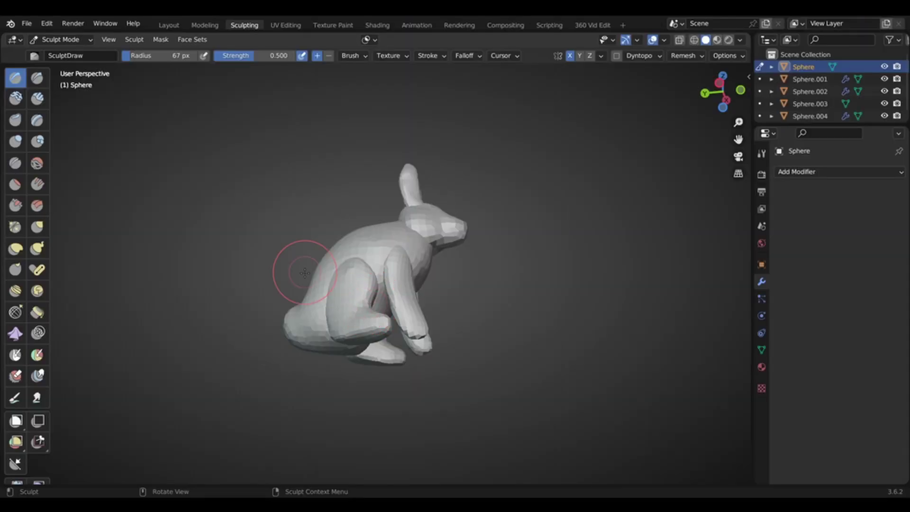
Refine the mirrored hind legs and feet with the Grab and Draw brushes.
{"action": "mouse_move", "coordinate": [300, 266]}
{"action": "middle_mouse_down"}
{"action": "mouse_move", "coordinate": [361, 148]}
{"action": "mouse_move", "coordinate": [299, 258]}
{"action": "middle_mouse_up"}
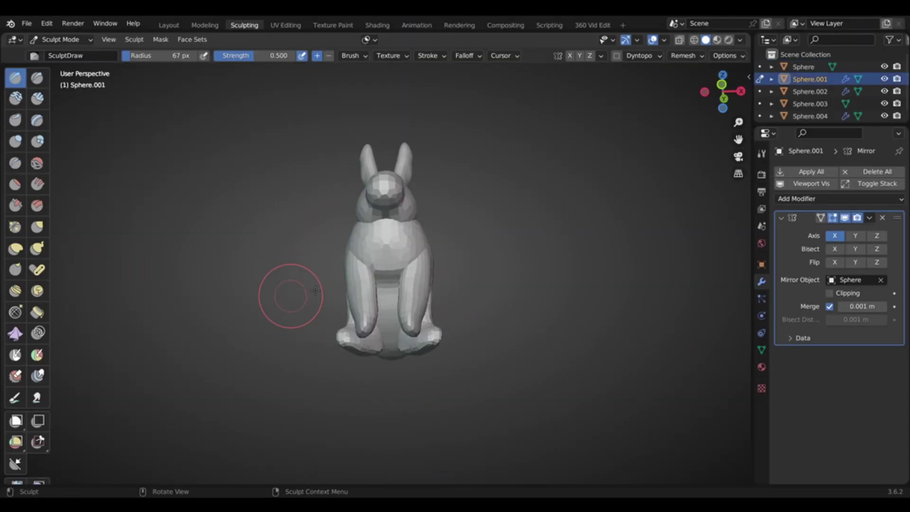
{"action": "key", "text": "g"}
{"action": "mouse_move", "coordinate": [290, 299]}
{"action": "middle_mouse_down"}
{"action": "mouse_move", "coordinate": [345, 271]}
{"action": "mouse_move", "coordinate": [416, 314]}
{"action": "mouse_move", "coordinate": [366, 284]}
{"action": "mouse_move", "coordinate": [330, 279]}
{"action": "mouse_move", "coordinate": [364, 313]}
{"action": "mouse_move", "coordinate": [355, 294]}
{"action": "mouse_move", "coordinate": [310, 291]}
{"action": "middle_mouse_up"}
{"action": "left_click", "coordinate": [16, 78]}
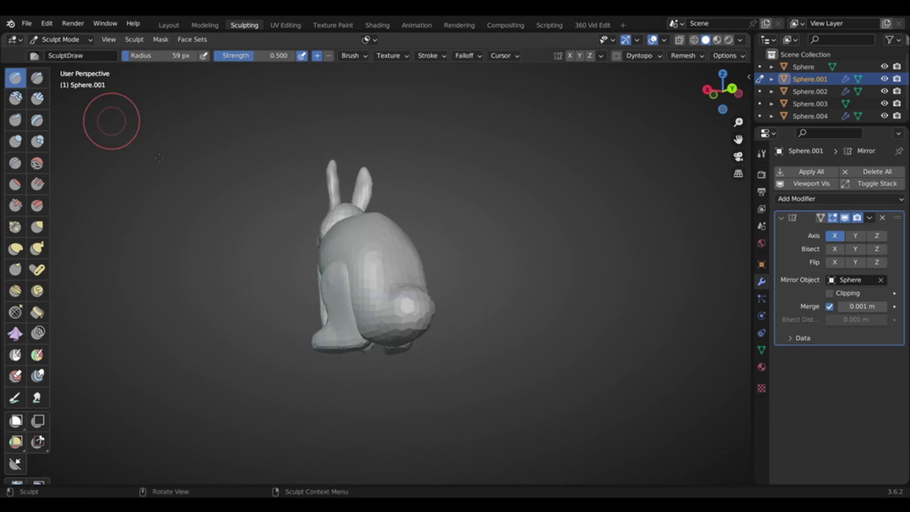
{"action": "middle_click_drag", "start_coordinate": [308, 327], "coordinate": [367, 304]}
{"action": "middle_click_drag", "start_coordinate": [369, 268], "coordinate": [407, 316]}
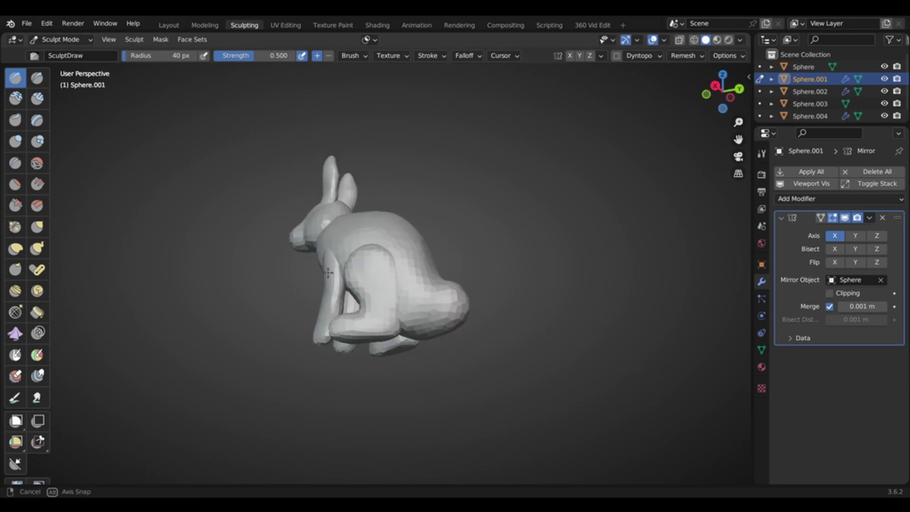
Select the ears in Object Mode and hollow out their inner faces in Sculpt Mode.
{"action": "left_click", "coordinate": [61, 40]}
{"action": "left_click", "coordinate": [62, 53]}
{"action": "middle_click_drag", "start_coordinate": [303, 227], "coordinate": [361, 209]}
{"action": "left_click", "coordinate": [348, 176]}
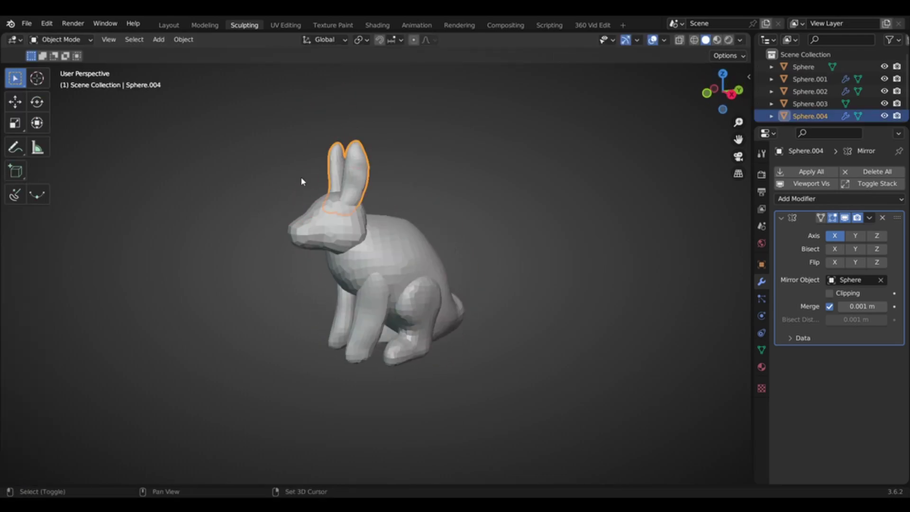
{"action": "left_click", "coordinate": [61, 40]}
{"action": "left_click", "coordinate": [62, 78]}
{"action": "scroll", "coordinate": [379, 228], "scroll_direction": "up", "scroll_amount": 4}
{"action": "middle_click_drag", "start_coordinate": [414, 318], "coordinate": [389, 347]}
{"action": "middle_click_drag", "start_coordinate": [405, 277], "coordinate": [450, 270]}
Pull the ears into broad, pointed shapes with the Grab brush at varied sizes, and return to Object Mode.
{"action": "key", "text": "g"}
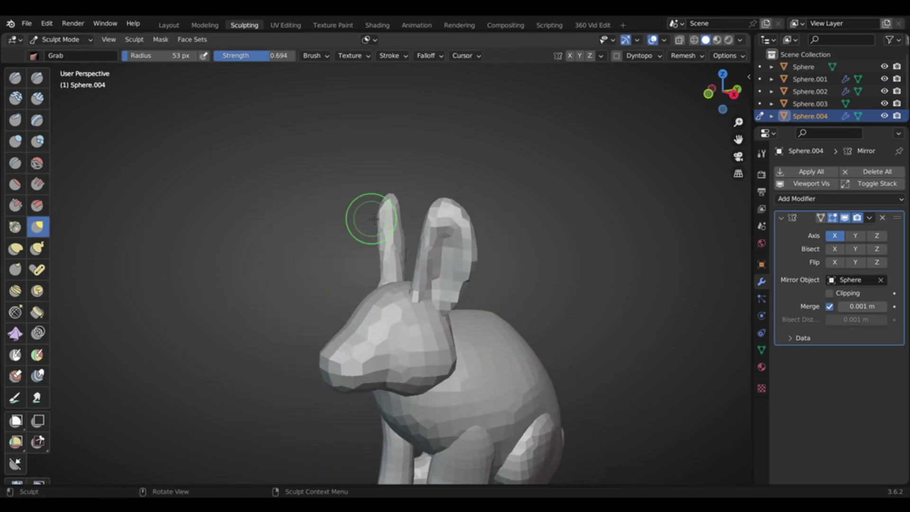
{"action": "key", "text": "f"}
{"action": "left_click", "coordinate": [467, 193]}
{"action": "mouse_move", "coordinate": [417, 209]}
{"action": "middle_mouse_down"}
{"action": "mouse_move", "coordinate": [448, 232]}
{"action": "mouse_move", "coordinate": [457, 295]}
{"action": "mouse_move", "coordinate": [379, 265]}
{"action": "mouse_move", "coordinate": [408, 274]}
{"action": "mouse_move", "coordinate": [455, 265]}
{"action": "middle_mouse_up"}
{"action": "key", "text": "f"}
{"action": "left_click", "coordinate": [458, 295]}
{"action": "left_click", "coordinate": [61, 39]}
{"action": "left_click", "coordinate": [61, 53]}
{"action": "scroll", "coordinate": [332, 265], "scroll_direction": "down", "scroll_amount": 3}
{"action": "middle_click_drag", "start_coordinate": [332, 265], "coordinate": [270, 273]}
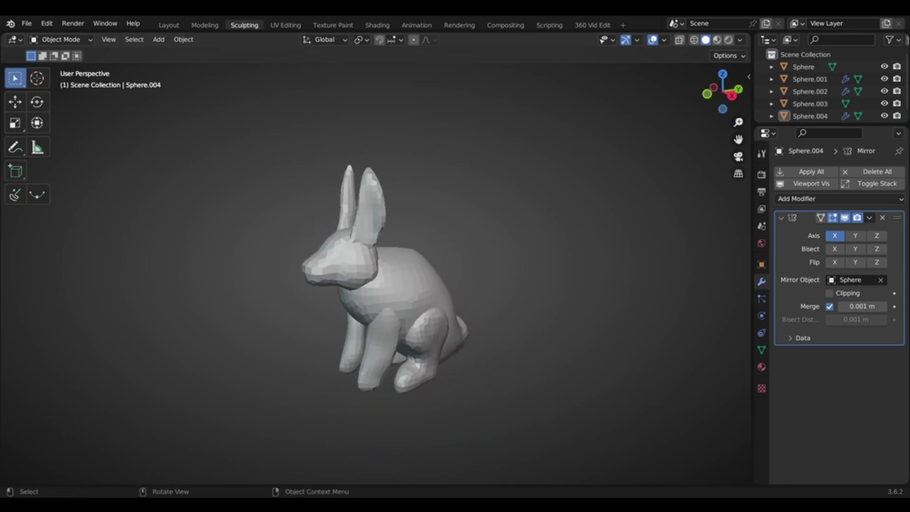
Select the hind legs and refine their form with a sculpting stroke in Sculpt Mode.
{"action": "middle_click_drag", "start_coordinate": [474, 313], "coordinate": [425, 335]}
{"action": "left_click", "coordinate": [425, 335]}
{"action": "left_click", "coordinate": [61, 40]}
{"action": "left_click", "coordinate": [62, 77]}
{"action": "middle_click_drag", "start_coordinate": [408, 266], "coordinate": [365, 256]}
{"action": "left_click_drag", "start_coordinate": [366, 256], "coordinate": [366, 233]}
{"action": "middle_click_drag", "start_coordinate": [366, 233], "coordinate": [436, 237]}
Refine the rabbit's creases with the Crease brush, adjusting the brush strength and radius.
{"action": "left_click", "coordinate": [16, 163]}
{"action": "mouse_move", "coordinate": [436, 285]}
{"action": "middle_mouse_down"}
{"action": "mouse_move", "coordinate": [407, 247]}
{"action": "mouse_move", "coordinate": [384, 285]}
{"action": "mouse_move", "coordinate": [408, 284]}
{"action": "mouse_move", "coordinate": [378, 259]}
{"action": "mouse_move", "coordinate": [385, 237]}
{"action": "mouse_move", "coordinate": [417, 237]}
{"action": "middle_mouse_up"}
{"action": "key", "text": "shift+f"}
{"action": "left_click", "coordinate": [383, 308]}
{"action": "key", "text": "f"}
{"action": "left_click", "coordinate": [386, 238]}
{"action": "mouse_move", "coordinate": [343, 253]}
{"action": "middle_mouse_down"}
{"action": "mouse_move", "coordinate": [322, 157]}
{"action": "mouse_move", "coordinate": [309, 146]}
{"action": "mouse_move", "coordinate": [372, 186]}
{"action": "middle_mouse_up"}
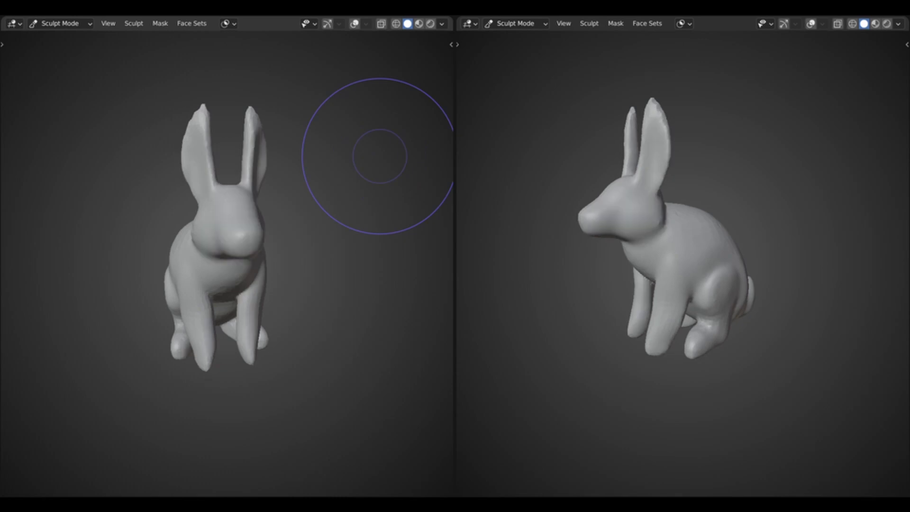
{"action": "key", "text": "Return"}
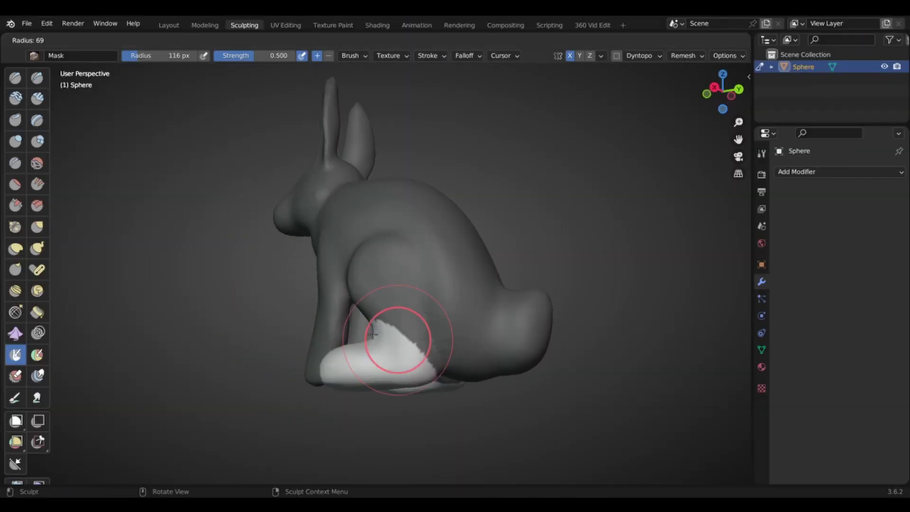
Reshape the unmasked hind feet from the side and from below with the Grab brush, broadening the toe ends.
{"action": "mouse_move", "coordinate": [396, 345]}
{"action": "middle_mouse_down"}
{"action": "mouse_move", "coordinate": [360, 332]}
{"action": "mouse_move", "coordinate": [319, 369]}
{"action": "mouse_move", "coordinate": [322, 308]}
{"action": "mouse_move", "coordinate": [313, 284]}
{"action": "middle_mouse_up"}
{"action": "key", "text": "g"}
{"action": "key", "text": "f"}
{"action": "left_click", "coordinate": [394, 303]}
{"action": "left_click_drag", "start_coordinate": [362, 303], "coordinate": [371, 306]}
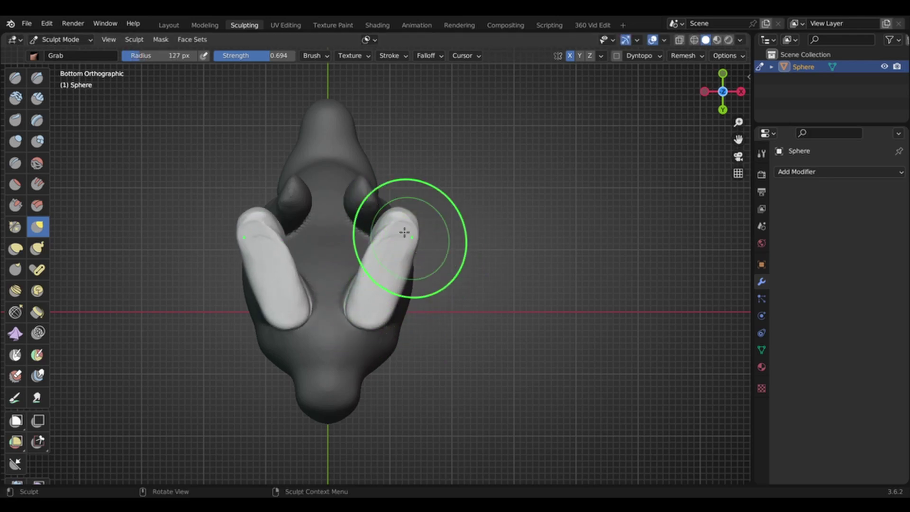
{"action": "key", "text": "f"}
{"action": "left_click", "coordinate": [402, 215]}
{"action": "mouse_move", "coordinate": [404, 232]}
{"action": "left_mouse_down"}
{"action": "mouse_move", "coordinate": [411, 226]}
{"action": "mouse_move", "coordinate": [401, 229]}
{"action": "left_mouse_up"}
Flatten the soles of the hind feet with the Scrape brush and refine the feet with the Draw brush.
{"action": "key", "text": "f"}
{"action": "left_click", "coordinate": [367, 297]}
{"action": "left_click", "coordinate": [16, 206]}
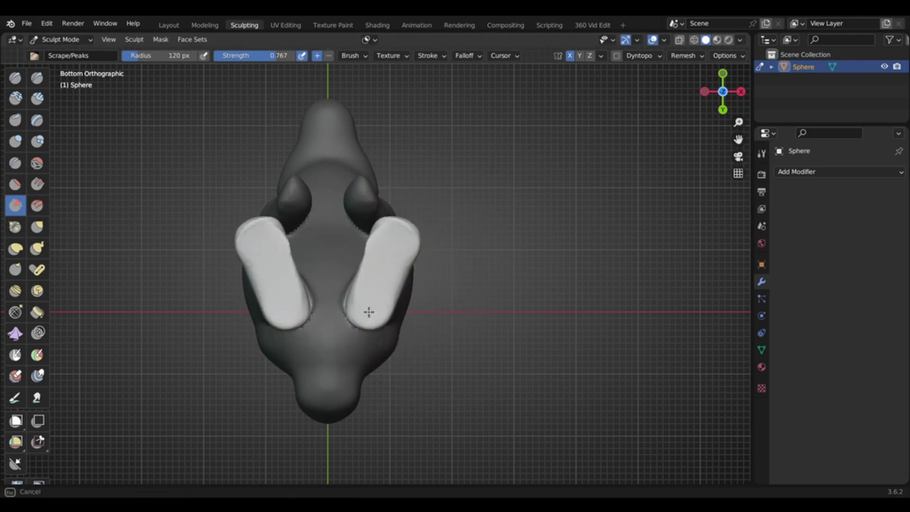
{"action": "mouse_move", "coordinate": [368, 312]}
{"action": "middle_mouse_down"}
{"action": "mouse_move", "coordinate": [246, 331]}
{"action": "mouse_move", "coordinate": [398, 316]}
{"action": "mouse_move", "coordinate": [412, 284]}
{"action": "mouse_move", "coordinate": [402, 220]}
{"action": "mouse_move", "coordinate": [375, 288]}
{"action": "mouse_move", "coordinate": [291, 264]}
{"action": "mouse_move", "coordinate": [363, 300]}
{"action": "mouse_move", "coordinate": [433, 221]}
{"action": "mouse_move", "coordinate": [429, 256]}
{"action": "mouse_move", "coordinate": [443, 278]}
{"action": "mouse_move", "coordinate": [400, 282]}
{"action": "mouse_move", "coordinate": [326, 268]}
{"action": "mouse_move", "coordinate": [386, 278]}
{"action": "middle_mouse_up"}
{"action": "key", "text": "x"}
{"action": "key", "text": "shift+t"}
{"action": "key", "text": "x"}
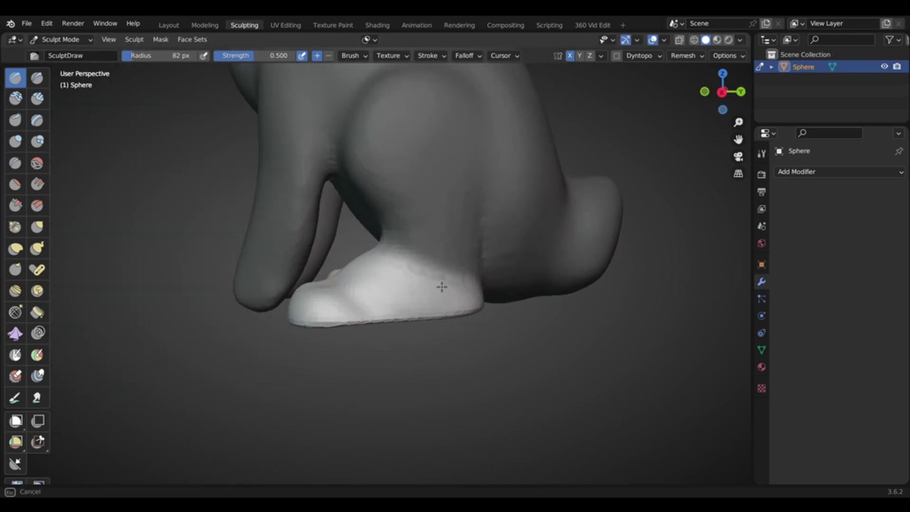
Clear the mask and pull the front leg ends forward into paws with the Grab brush at 250 px.
{"action": "mouse_move", "coordinate": [442, 287]}
{"action": "middle_mouse_down"}
{"action": "mouse_move", "coordinate": [264, 260]}
{"action": "mouse_move", "coordinate": [246, 275]}
{"action": "mouse_move", "coordinate": [260, 291]}
{"action": "mouse_move", "coordinate": [189, 191]}
{"action": "mouse_move", "coordinate": [236, 252]}
{"action": "middle_mouse_up"}
{"action": "mouse_move", "coordinate": [236, 252]}
{"action": "middle_mouse_down", "text": "ctrl"}
{"action": "mouse_move", "coordinate": [264, 270]}
{"action": "mouse_move", "coordinate": [266, 299]}
{"action": "mouse_move", "coordinate": [292, 198]}
{"action": "middle_mouse_up", "text": "ctrl"}
{"action": "key", "text": "alt+m"}
{"action": "middle_click_drag", "start_coordinate": [292, 284], "coordinate": [303, 227], "text": "ctrl"}
{"action": "key", "text": "g"}
{"action": "mouse_move", "coordinate": [246, 260]}
{"action": "middle_mouse_down"}
{"action": "mouse_move", "coordinate": [318, 254]}
{"action": "mouse_move", "coordinate": [378, 233]}
{"action": "mouse_move", "coordinate": [380, 274]}
{"action": "middle_mouse_up"}
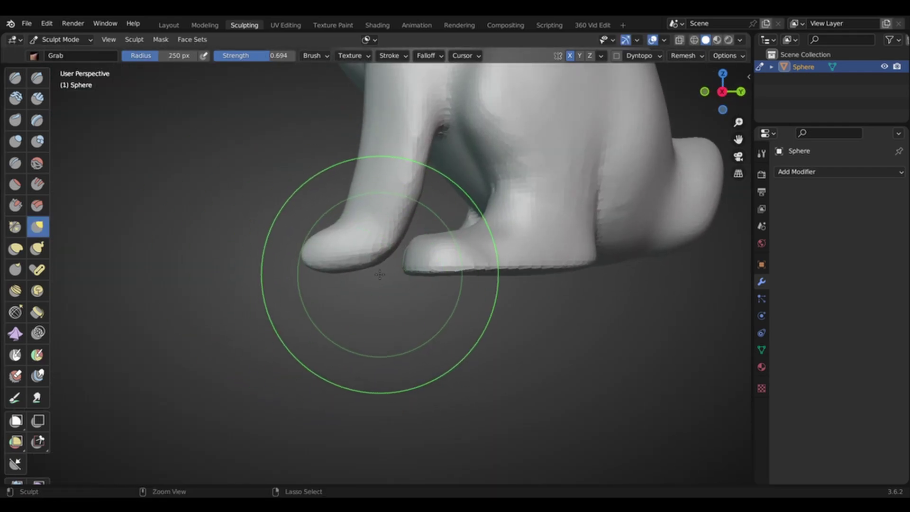
{"action": "middle_click_drag", "start_coordinate": [423, 217], "coordinate": [365, 269]}
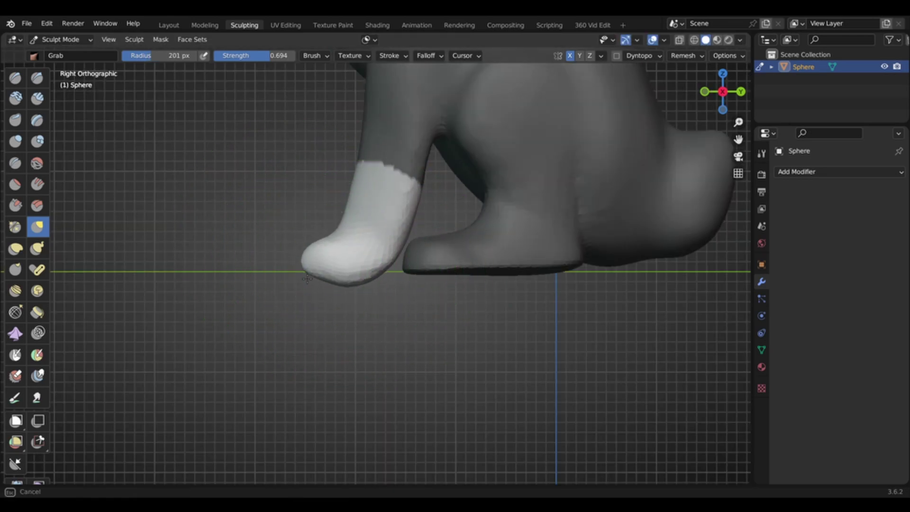
Adjust the underside of the unmasked front paws with the Grab brush and fill them out with the Inflate brush.
{"action": "left_click_drag", "start_coordinate": [346, 280], "coordinate": [347, 269]}
{"action": "key", "text": "f"}
{"action": "left_click", "coordinate": [453, 257]}
{"action": "middle_click_drag", "start_coordinate": [256, 218], "coordinate": [296, 236]}
{"action": "key", "text": "i"}
{"action": "left_click_drag", "start_coordinate": [284, 244], "coordinate": [265, 258]}
{"action": "mouse_move", "coordinate": [374, 256]}
{"action": "middle_mouse_down"}
{"action": "mouse_move", "coordinate": [329, 271]}
{"action": "mouse_move", "coordinate": [404, 185]}
{"action": "mouse_move", "coordinate": [232, 209]}
{"action": "middle_mouse_up"}
In the right side view, stretch the front paws into flat-soled feet with the Grab brush, enlarged to about 272 px.
{"action": "key", "text": "KP_3"}
{"action": "key", "text": "g"}
{"action": "key", "text": "f"}
{"action": "left_click", "coordinate": [376, 291]}
{"action": "mouse_move", "coordinate": [372, 290]}
{"action": "left_mouse_down"}
{"action": "mouse_move", "coordinate": [366, 301]}
{"action": "mouse_move", "coordinate": [322, 288]}
{"action": "left_mouse_up"}
{"action": "key", "text": "f"}
{"action": "left_click", "coordinate": [325, 304]}
{"action": "key", "text": "f"}
{"action": "left_click", "coordinate": [331, 298]}
{"action": "key", "text": "f"}
{"action": "left_click", "coordinate": [448, 284]}
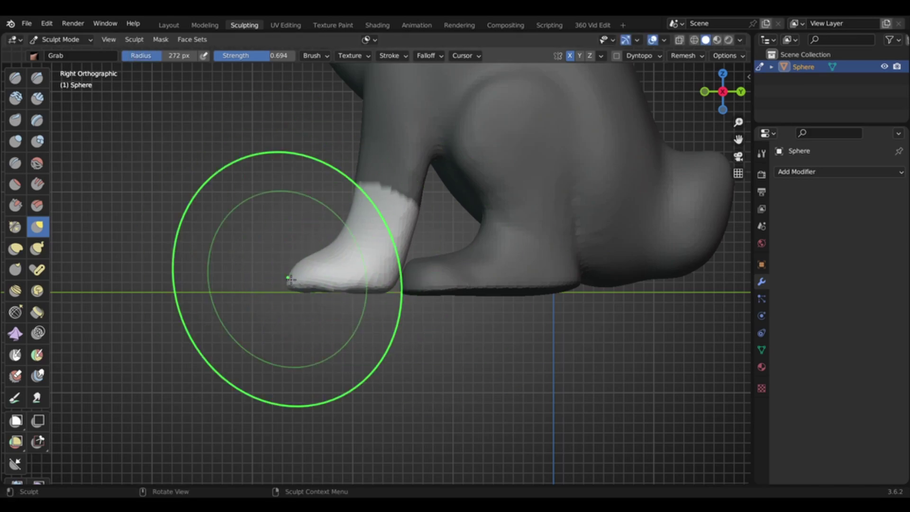
From the bottom view, adjust the width and outline of the front paws with resized Grab brush strokes.
{"action": "key", "text": "ctrl+KP_7"}
{"action": "key", "text": "f"}
{"action": "left_click", "coordinate": [443, 207]}
{"action": "left_click_drag", "start_coordinate": [404, 198], "coordinate": [396, 199]}
{"action": "left_click_drag", "start_coordinate": [394, 245], "coordinate": [389, 248]}
{"action": "key", "text": "f"}
{"action": "left_click", "coordinate": [417, 209]}
{"action": "mouse_move", "coordinate": [379, 198]}
{"action": "left_mouse_down"}
{"action": "mouse_move", "coordinate": [374, 215]}
{"action": "mouse_move", "coordinate": [398, 222]}
{"action": "left_mouse_up"}
{"action": "middle_click_drag", "start_coordinate": [360, 143], "coordinate": [327, 254]}
{"action": "key", "text": "ctrl+KP_7"}
{"action": "key", "text": "f"}
{"action": "left_click_drag", "start_coordinate": [383, 261], "coordinate": [380, 262]}
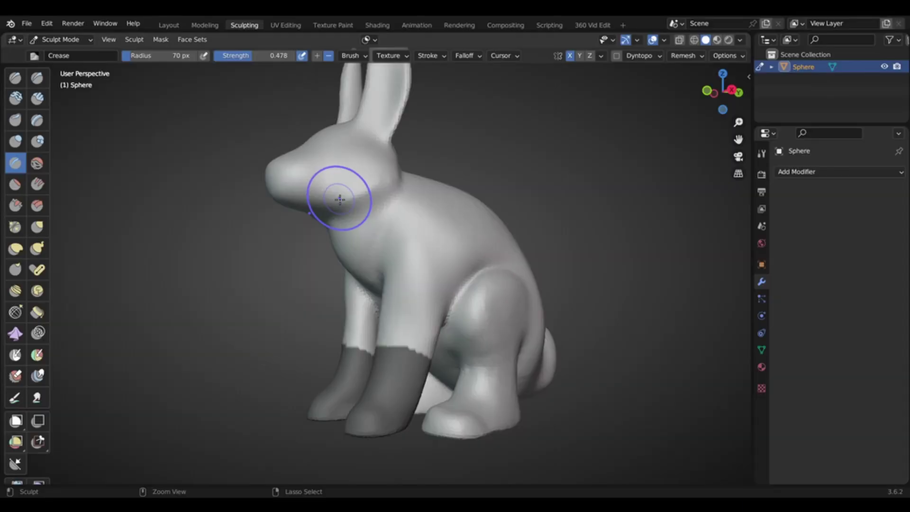
Define the jaw and neck and carve the eye sockets with the Crease brush at about 43 to 48 px.
{"action": "mouse_move", "coordinate": [335, 197]}
{"action": "middle_mouse_down"}
{"action": "mouse_move", "coordinate": [400, 177]}
{"action": "mouse_move", "coordinate": [386, 214]}
{"action": "middle_mouse_up"}
{"action": "key", "text": "f"}
{"action": "left_click", "coordinate": [300, 180]}
{"action": "middle_click_drag", "start_coordinate": [340, 182], "coordinate": [272, 184]}
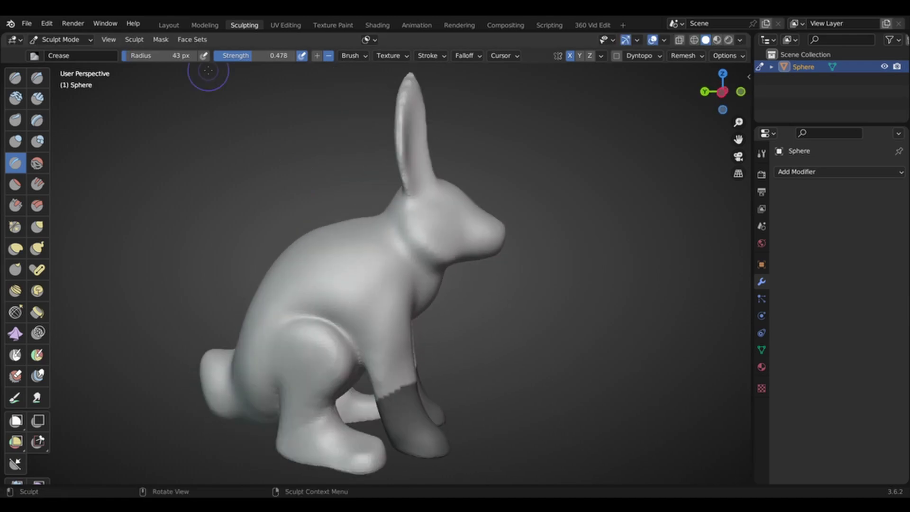
{"action": "mouse_move", "coordinate": [474, 194]}
{"action": "middle_mouse_down"}
{"action": "mouse_move", "coordinate": [392, 199]}
{"action": "mouse_move", "coordinate": [339, 183]}
{"action": "middle_mouse_up"}
{"action": "left_click_drag", "start_coordinate": [364, 245], "coordinate": [361, 241]}
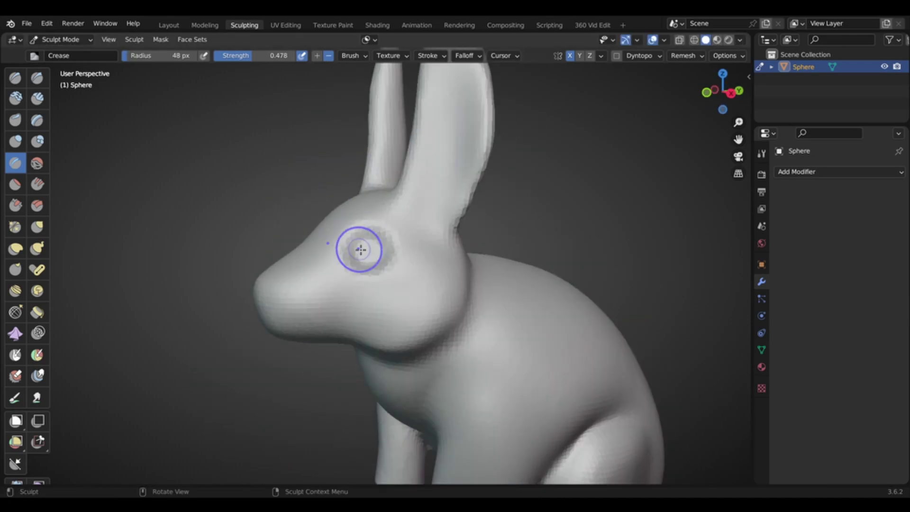
Carve the nose and mouth lines into the front of the muzzle with the Crease brush at 30 px.
{"action": "mouse_move", "coordinate": [361, 250]}
{"action": "middle_mouse_down"}
{"action": "mouse_move", "coordinate": [362, 193]}
{"action": "mouse_move", "coordinate": [362, 220]}
{"action": "mouse_move", "coordinate": [398, 202]}
{"action": "mouse_move", "coordinate": [440, 258]}
{"action": "mouse_move", "coordinate": [473, 254]}
{"action": "middle_mouse_up"}
{"action": "scroll", "coordinate": [339, 180], "scroll_direction": "up", "scroll_amount": 3}
{"action": "key", "text": "f"}
{"action": "middle_click_drag", "start_coordinate": [339, 181], "coordinate": [380, 209]}
{"action": "key", "text": "f"}
{"action": "left_click_drag", "start_coordinate": [380, 209], "coordinate": [362, 204]}
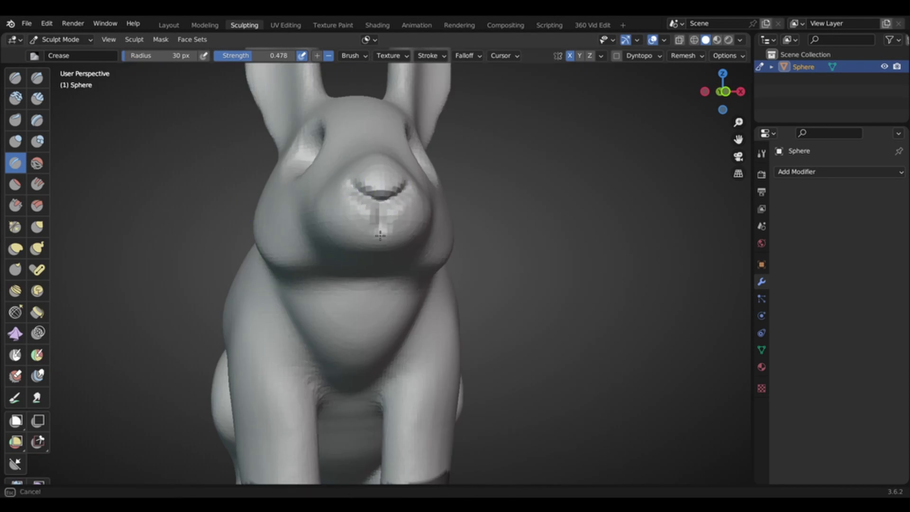
{"action": "left_click_drag", "start_coordinate": [380, 235], "coordinate": [380, 241]}
{"action": "left_click_drag", "start_coordinate": [380, 241], "coordinate": [348, 243]}
Smooth the carved muzzle details and enlarge the Crease brush to 76 px.
{"action": "mouse_move", "coordinate": [375, 232]}
{"action": "middle_mouse_down"}
{"action": "mouse_move", "coordinate": [363, 211]}
{"action": "mouse_move", "coordinate": [343, 204]}
{"action": "middle_mouse_up"}
{"action": "key", "text": "f"}
{"action": "left_click_drag", "start_coordinate": [351, 203], "coordinate": [337, 198], "text": "shift"}
{"action": "key", "text": "f"}
{"action": "mouse_move", "coordinate": [337, 198]}
{"action": "middle_mouse_down"}
{"action": "mouse_move", "coordinate": [379, 199]}
{"action": "mouse_move", "coordinate": [331, 191]}
{"action": "mouse_move", "coordinate": [402, 264]}
{"action": "mouse_move", "coordinate": [394, 227]}
{"action": "middle_mouse_up"}
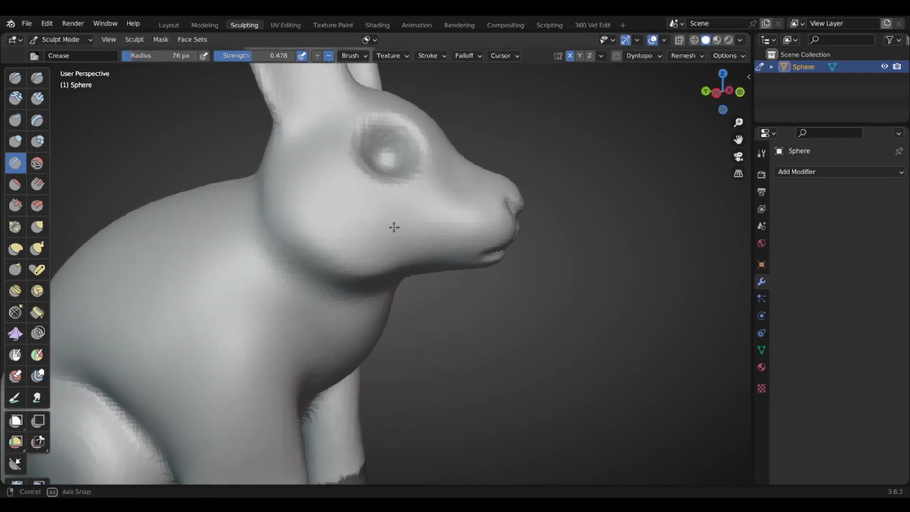
Adjust the head's proportions with a resized Grab brush.
{"action": "scroll", "coordinate": [394, 227], "scroll_direction": "down", "scroll_amount": 5}
{"action": "mouse_move", "coordinate": [304, 264]}
{"action": "middle_mouse_down"}
{"action": "mouse_move", "coordinate": [406, 355]}
{"action": "mouse_move", "coordinate": [358, 232]}
{"action": "mouse_move", "coordinate": [289, 237]}
{"action": "mouse_move", "coordinate": [379, 274]}
{"action": "mouse_move", "coordinate": [469, 339]}
{"action": "mouse_move", "coordinate": [463, 346]}
{"action": "mouse_move", "coordinate": [406, 264]}
{"action": "middle_mouse_up"}
{"action": "scroll", "coordinate": [289, 237], "scroll_direction": "down", "scroll_amount": 3}
{"action": "scroll", "coordinate": [389, 303], "scroll_direction": "up", "scroll_amount": 6}
{"action": "key", "text": "g"}
{"action": "key", "text": "f"}
{"action": "left_click", "coordinate": [359, 254]}
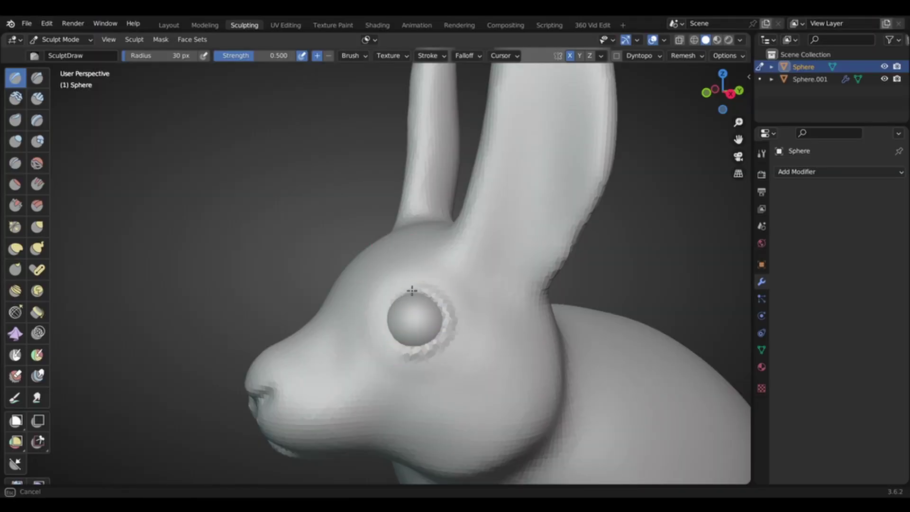
Sharpen the eyelid folds around the eyeballs with resized Crease brush strokes.
{"action": "key", "text": "shift+c"}
{"action": "mouse_move", "coordinate": [278, 264]}
{"action": "middle_mouse_down"}
{"action": "mouse_move", "coordinate": [417, 291]}
{"action": "mouse_move", "coordinate": [404, 356]}
{"action": "mouse_move", "coordinate": [345, 308]}
{"action": "mouse_move", "coordinate": [370, 252]}
{"action": "middle_mouse_up"}
{"action": "scroll", "coordinate": [351, 263], "scroll_direction": "down", "scroll_amount": 6}
{"action": "scroll", "coordinate": [331, 272], "scroll_direction": "up", "scroll_amount": 6}
{"action": "key", "text": "f"}
{"action": "left_click_drag", "start_coordinate": [433, 310], "coordinate": [382, 301]}
{"action": "key", "text": "f"}
{"action": "mouse_move", "coordinate": [340, 284]}
{"action": "middle_mouse_down"}
{"action": "mouse_move", "coordinate": [361, 297]}
{"action": "mouse_move", "coordinate": [365, 209]}
{"action": "middle_mouse_up"}
Refine the face around the eyes with the Grab brush and the Draw brush at 56 px.
{"action": "scroll", "coordinate": [361, 297], "scroll_direction": "down", "scroll_amount": 5}
{"action": "scroll", "coordinate": [388, 280], "scroll_direction": "up", "scroll_amount": 1}
{"action": "key", "text": "g"}
{"action": "key", "text": "f"}
{"action": "mouse_move", "coordinate": [364, 250]}
{"action": "middle_mouse_down"}
{"action": "mouse_move", "coordinate": [263, 252]}
{"action": "mouse_move", "coordinate": [408, 270]}
{"action": "mouse_move", "coordinate": [393, 256]}
{"action": "mouse_move", "coordinate": [337, 258]}
{"action": "middle_mouse_up"}
{"action": "scroll", "coordinate": [396, 285], "scroll_direction": "up", "scroll_amount": 4}
{"action": "key", "text": "x"}
{"action": "left_click", "coordinate": [395, 285]}
{"action": "scroll", "coordinate": [337, 258], "scroll_direction": "down", "scroll_amount": 5}
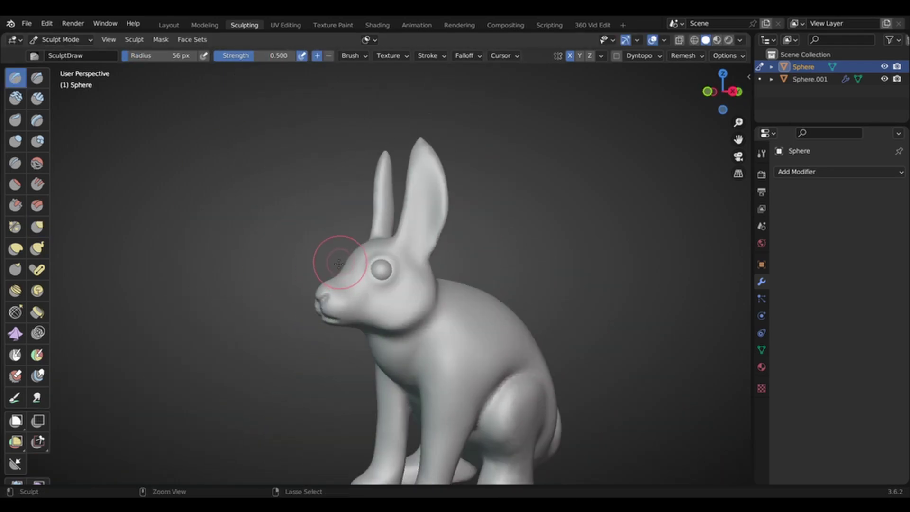
Check the rabbit in Object Mode and refine its body with Draw brush strokes in Sculpt Mode.
{"action": "key", "text": "ctrl+Tab"}
{"action": "left_click", "coordinate": [314, 236]}
{"action": "key", "text": "ctrl+Tab"}
{"action": "left_click_drag", "start_coordinate": [467, 339], "coordinate": [432, 325]}
{"action": "middle_click_drag", "start_coordinate": [433, 325], "coordinate": [474, 303]}
{"action": "left_click_drag", "start_coordinate": [473, 303], "coordinate": [486, 314]}
Define the body's folds with the Crease brush at 85 px, check the rabbit in Object Mode and reselect the Draw brush.
{"action": "key", "text": "shift+c"}
{"action": "mouse_move", "coordinate": [487, 314]}
{"action": "middle_mouse_down"}
{"action": "mouse_move", "coordinate": [473, 349]}
{"action": "mouse_move", "coordinate": [429, 294]}
{"action": "mouse_move", "coordinate": [478, 284]}
{"action": "mouse_move", "coordinate": [521, 303]}
{"action": "middle_mouse_up"}
{"action": "key", "text": "ctrl+Tab"}
{"action": "left_click", "coordinate": [306, 199]}
{"action": "key", "text": "ctrl+Tab"}
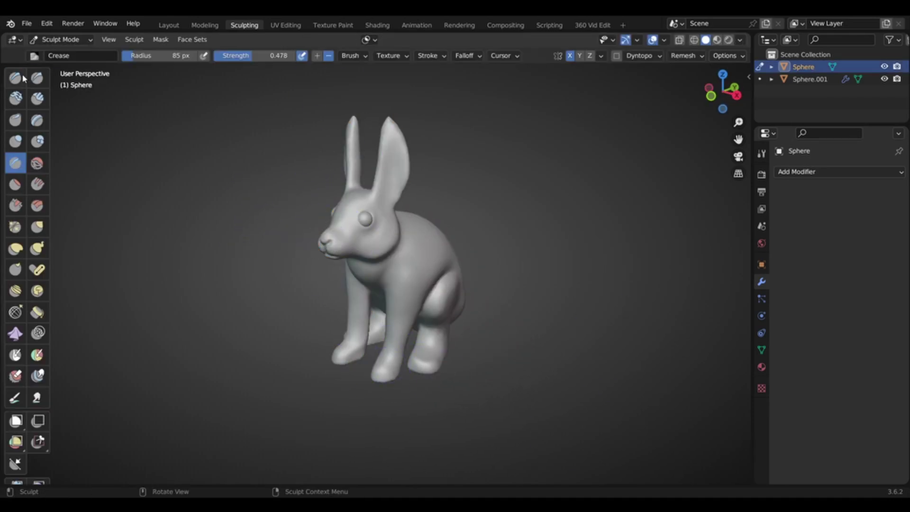
{"action": "left_click", "coordinate": [18, 78]}
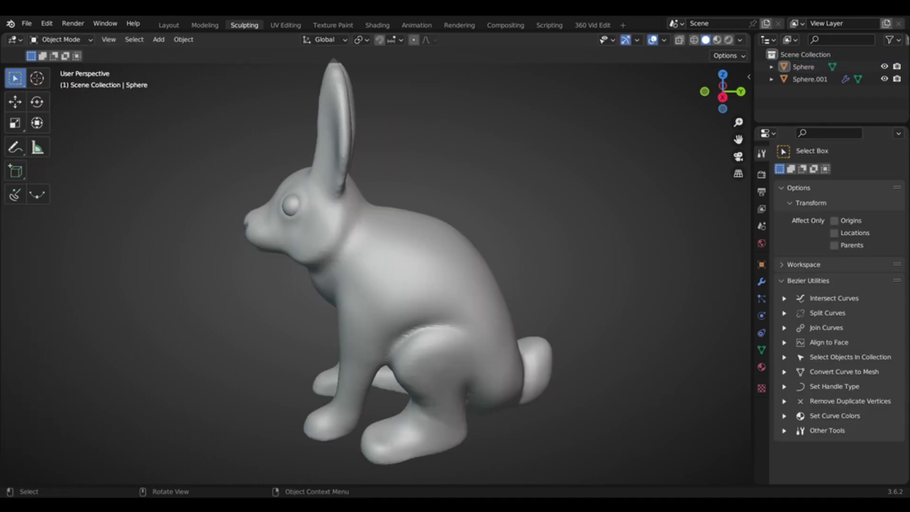
From the right side view, add a cube and raise it along Z to the rabbit's head height.
{"action": "key", "text": "KP_3"}
{"action": "middle_click_drag", "start_coordinate": [362, 232], "coordinate": [307, 271], "text": "shift"}
{"action": "key", "text": "shift+a"}
{"action": "left_click", "coordinate": [332, 407]}
{"action": "key", "text": "g"}
{"action": "key", "text": "z"}
{"action": "left_click", "coordinate": [315, 98]}
{"action": "scroll", "coordinate": [370, 142], "scroll_direction": "up", "scroll_amount": 3}
{"action": "middle_click_drag", "start_coordinate": [382, 109], "coordinate": [362, 266], "text": "shift"}
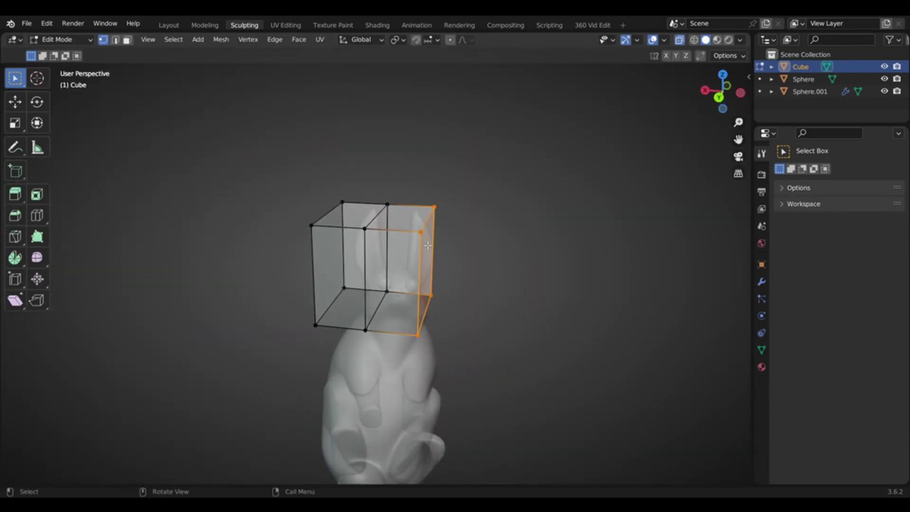
Add an X-axis Mirror modifier with clipping to the half cube, scale the mesh, and turn off X-ray.
{"action": "left_click", "coordinate": [761, 282]}
{"action": "left_click", "coordinate": [839, 199]}
{"action": "left_click", "coordinate": [658, 318]}
{"action": "key", "text": "s"}
{"action": "left_click", "coordinate": [339, 279]}
{"action": "middle_click_drag", "start_coordinate": [339, 280], "coordinate": [319, 294]}
{"action": "scroll", "coordinate": [319, 294], "scroll_direction": "up", "scroll_amount": 3}
{"action": "key", "text": "alt+z"}
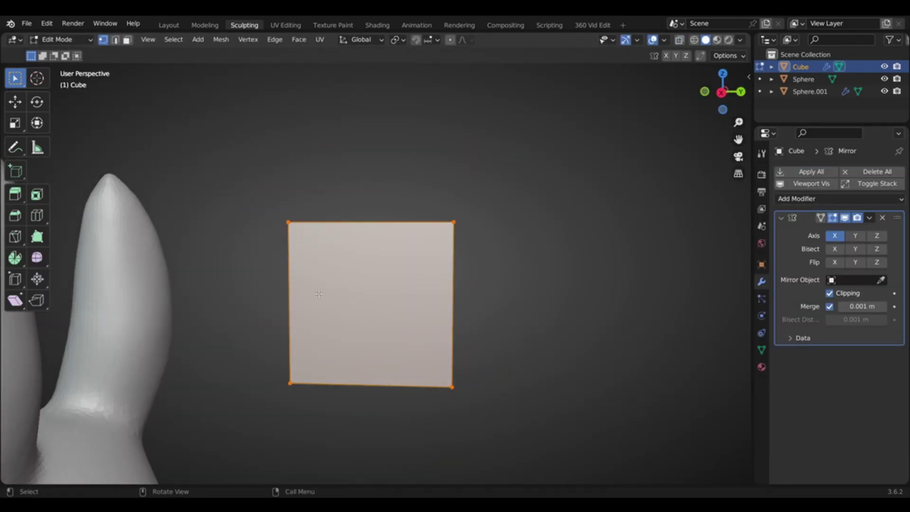
Try beveling the half cube's upper surface and its two side edges with a two-segment bevel.
{"action": "double_click", "coordinate": [375, 232]}
{"action": "key", "text": "ctrl+b"}
{"action": "left_click", "coordinate": [389, 237]}
{"action": "middle_click_drag", "start_coordinate": [388, 236], "coordinate": [403, 277]}
{"action": "left_click", "coordinate": [314, 256], "text": "alt"}
{"action": "left_click", "coordinate": [463, 250], "text": "alt+shift"}
{"action": "key", "text": "ctrl+b"}
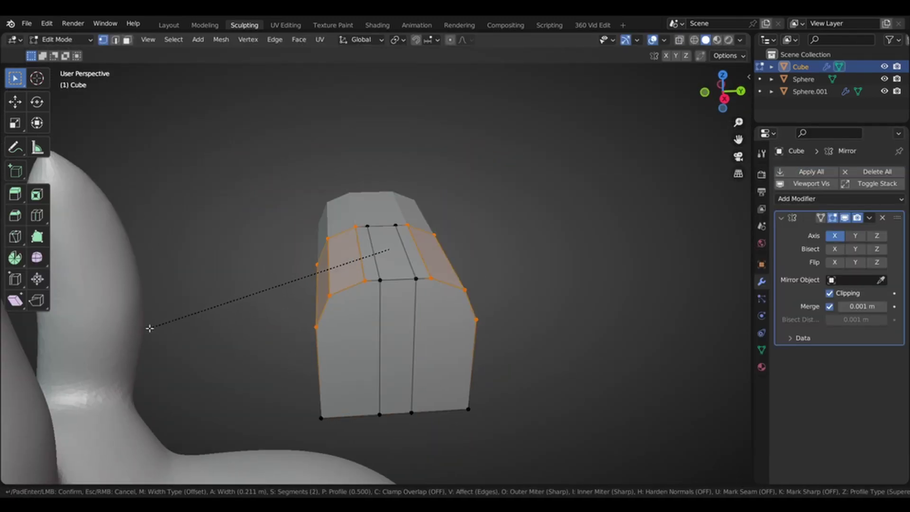
Try scaling the whole beveled mesh along Z and beveling another edge on its side.
{"action": "middle_click_drag", "start_coordinate": [157, 318], "coordinate": [71, 310]}
{"action": "key", "text": "a"}
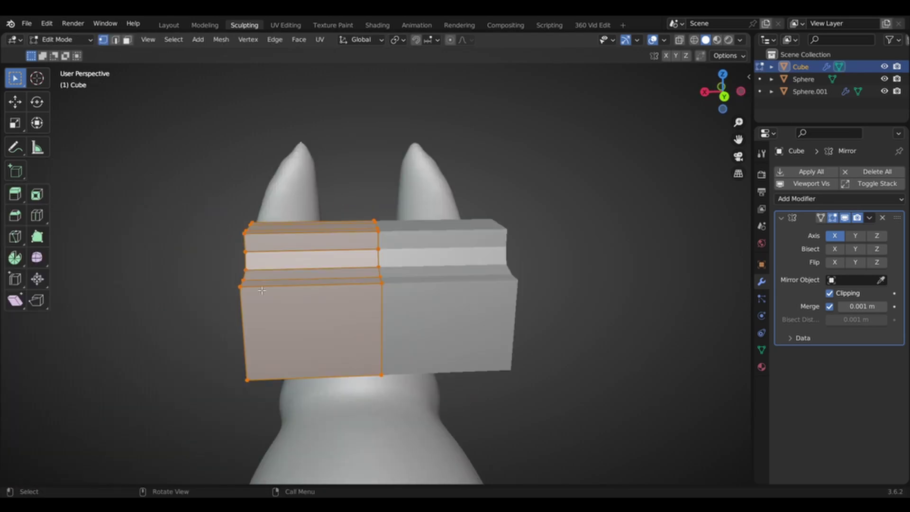
{"action": "key", "text": "s"}
{"action": "key", "text": "z"}
{"action": "left_click", "coordinate": [295, 280]}
{"action": "middle_click_drag", "start_coordinate": [294, 280], "coordinate": [370, 285]}
{"action": "left_click", "coordinate": [265, 245], "text": "alt"}
{"action": "key", "text": "ctrl+b"}
Undo the bevels, the scaling and the Mirror modifier back to the plain cube in Object Mode.
{"action": "key", "text": "ctrl+z"}
{"action": "key", "text": "ctrl+z"}
{"action": "key", "text": "ctrl+z"}
{"action": "key", "text": "ctrl+z"}
{"action": "key", "text": "ctrl+z"}
{"action": "key", "text": "ctrl+z"}
{"action": "key", "text": "ctrl+z"}
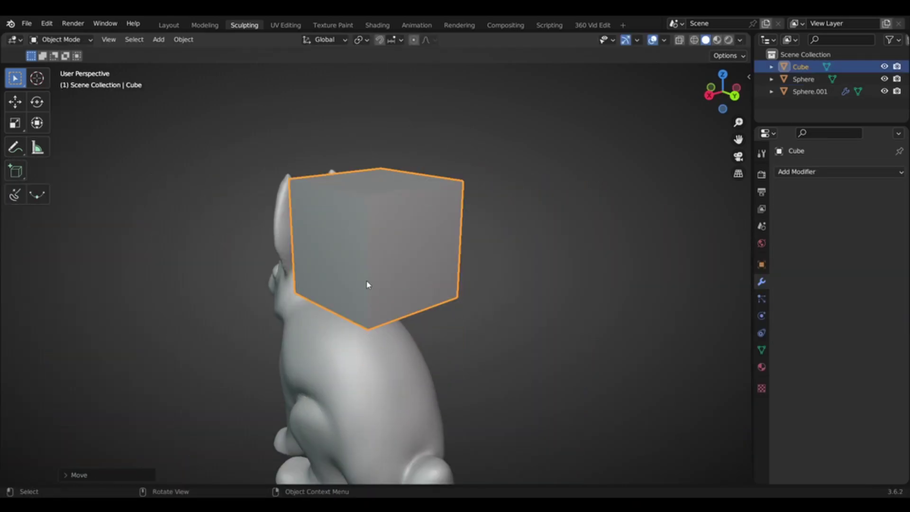
Switch the cube to Sculpt Mode, try the Grab brush on it and hollow its rear side with the Draw brush at 119 px.
{"action": "key", "text": "ctrl+Tab"}
{"action": "mouse_move", "coordinate": [367, 284]}
{"action": "middle_mouse_down"}
{"action": "mouse_move", "coordinate": [311, 238]}
{"action": "mouse_move", "coordinate": [129, 297]}
{"action": "middle_mouse_up"}
{"action": "key", "text": "g"}
{"action": "middle_click_drag", "start_coordinate": [188, 300], "coordinate": [363, 299]}
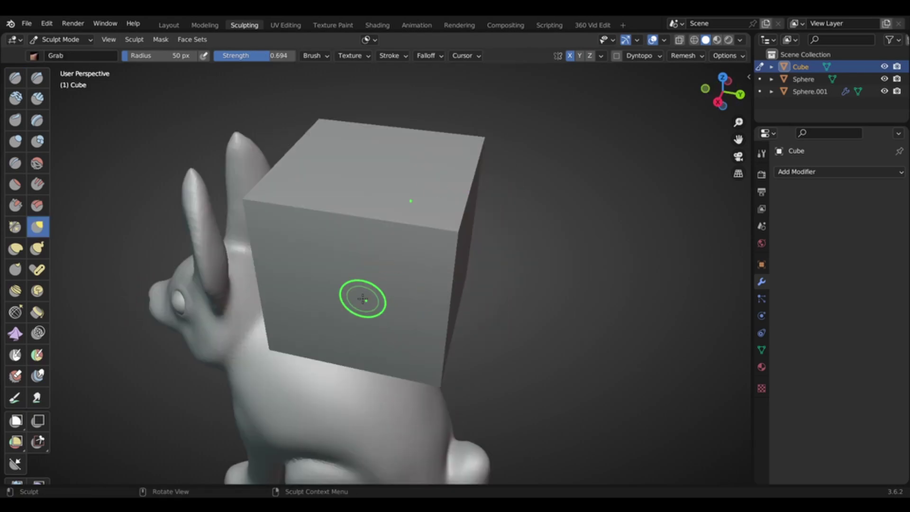
{"action": "middle_click_drag", "start_coordinate": [420, 267], "coordinate": [383, 277]}
{"action": "left_click_drag", "start_coordinate": [383, 265], "coordinate": [414, 260]}
{"action": "middle_click_drag", "start_coordinate": [256, 245], "coordinate": [347, 253]}
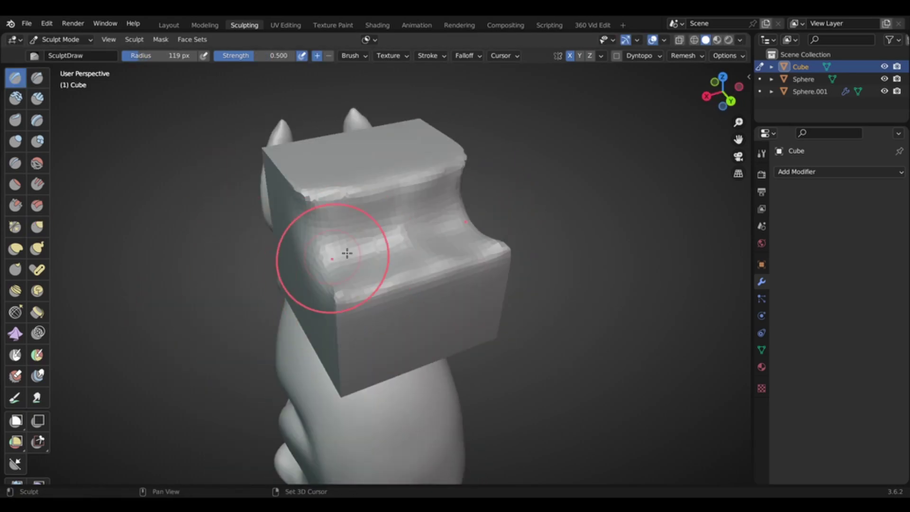
{"action": "middle_click_drag", "start_coordinate": [249, 232], "coordinate": [395, 299]}
{"action": "mouse_move", "coordinate": [334, 285]}
{"action": "middle_mouse_down"}
{"action": "mouse_move", "coordinate": [372, 215]}
{"action": "mouse_move", "coordinate": [363, 264]}
{"action": "mouse_move", "coordinate": [293, 221]}
{"action": "middle_mouse_up"}
Pull side arms out of the rounded cube with the Grab brush at 148 px and refine them with the Draw brush at 94 px.
{"action": "key", "text": "g"}
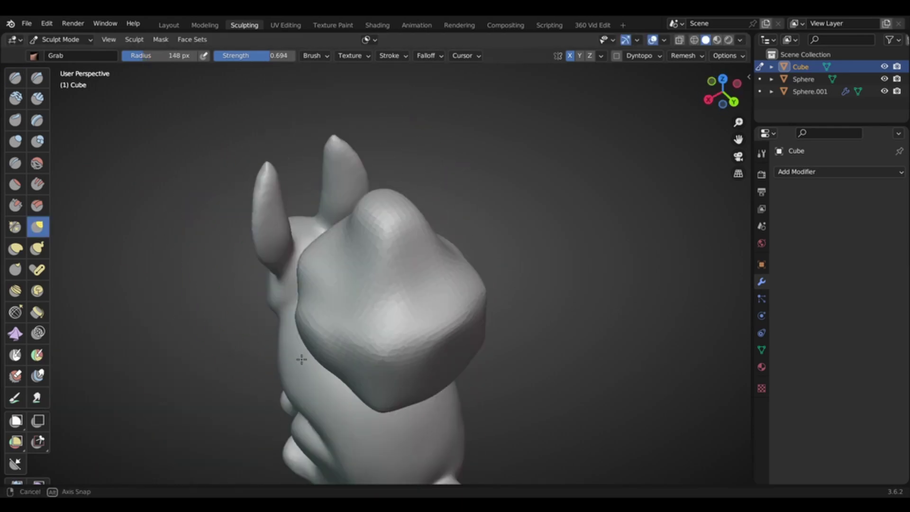
{"action": "middle_click_drag", "start_coordinate": [302, 359], "coordinate": [398, 274]}
{"action": "middle_click_drag", "start_coordinate": [385, 409], "coordinate": [277, 301]}
{"action": "left_click", "coordinate": [22, 84]}
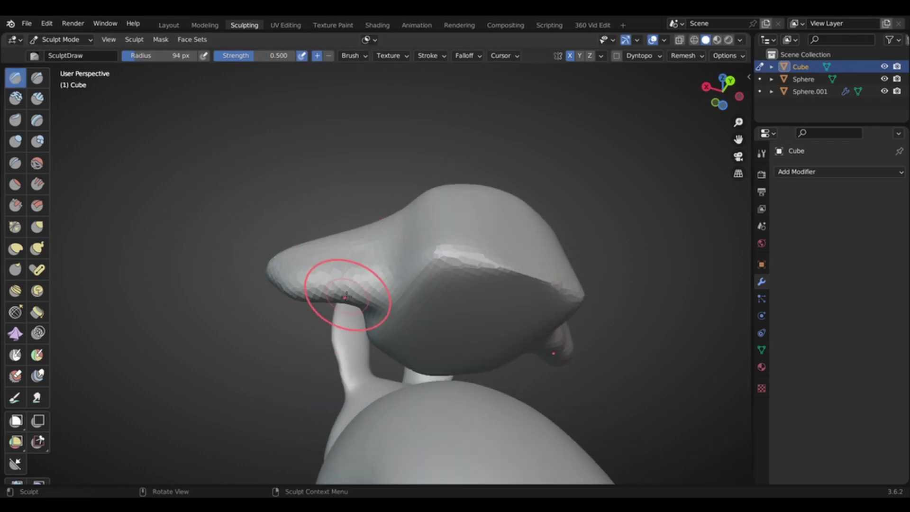
{"action": "middle_click_drag", "start_coordinate": [345, 297], "coordinate": [387, 285]}
{"action": "mouse_move", "coordinate": [402, 248]}
{"action": "middle_mouse_down"}
{"action": "mouse_move", "coordinate": [331, 186]}
{"action": "mouse_move", "coordinate": [359, 254]}
{"action": "mouse_move", "coordinate": [404, 217]}
{"action": "middle_mouse_up"}
{"action": "left_click_drag", "start_coordinate": [403, 217], "coordinate": [429, 256]}
{"action": "mouse_move", "coordinate": [429, 237]}
{"action": "middle_mouse_down"}
{"action": "mouse_move", "coordinate": [455, 283]}
{"action": "mouse_move", "coordinate": [408, 250]}
{"action": "mouse_move", "coordinate": [417, 185]}
{"action": "middle_mouse_up"}
From the right side view, reshape the part's upper knob with the Grab brush at 158 px.
{"action": "key", "text": "f"}
{"action": "left_click", "coordinate": [478, 265]}
{"action": "key", "text": "KP_3"}
{"action": "key", "text": "g"}
{"action": "left_click_drag", "start_coordinate": [394, 175], "coordinate": [384, 166]}
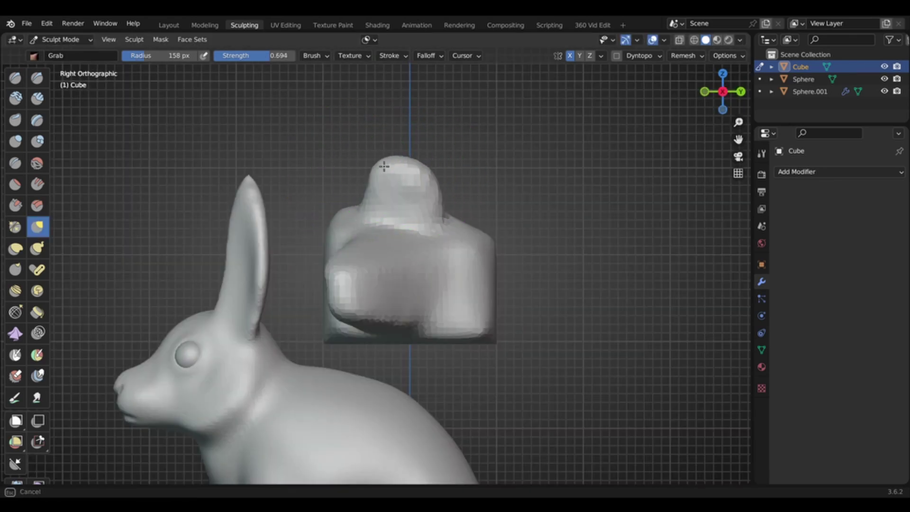
{"action": "mouse_move", "coordinate": [552, 300]}
{"action": "middle_mouse_down"}
{"action": "mouse_move", "coordinate": [386, 159]}
{"action": "mouse_move", "coordinate": [378, 172]}
{"action": "mouse_move", "coordinate": [246, 187]}
{"action": "mouse_move", "coordinate": [392, 197]}
{"action": "mouse_move", "coordinate": [256, 223]}
{"action": "mouse_move", "coordinate": [398, 242]}
{"action": "middle_mouse_up"}
Swell the vertebra part's surface with the Inflate brush and build it up with Draw brush strokes.
{"action": "key", "text": "i"}
{"action": "key", "text": "f"}
{"action": "left_click", "coordinate": [246, 186]}
{"action": "key", "text": "x"}
{"action": "left_click_drag", "start_coordinate": [399, 242], "coordinate": [415, 247]}
{"action": "mouse_move", "coordinate": [414, 248]}
{"action": "middle_mouse_down"}
{"action": "mouse_move", "coordinate": [404, 297]}
{"action": "mouse_move", "coordinate": [307, 305]}
{"action": "mouse_move", "coordinate": [306, 250]}
{"action": "mouse_move", "coordinate": [423, 210]}
{"action": "mouse_move", "coordinate": [396, 234]}
{"action": "mouse_move", "coordinate": [261, 240]}
{"action": "mouse_move", "coordinate": [300, 294]}
{"action": "mouse_move", "coordinate": [228, 219]}
{"action": "mouse_move", "coordinate": [374, 248]}
{"action": "mouse_move", "coordinate": [126, 126]}
{"action": "mouse_move", "coordinate": [320, 191]}
{"action": "middle_mouse_up"}
Shape the vertebra's upper prongs with the Grab brush and continue with the Draw brush at 70 px.
{"action": "key", "text": "f"}
{"action": "left_click", "coordinate": [306, 304]}
{"action": "key", "text": "f"}
{"action": "left_click", "coordinate": [422, 210]}
{"action": "key", "text": "g"}
{"action": "key", "text": "x"}
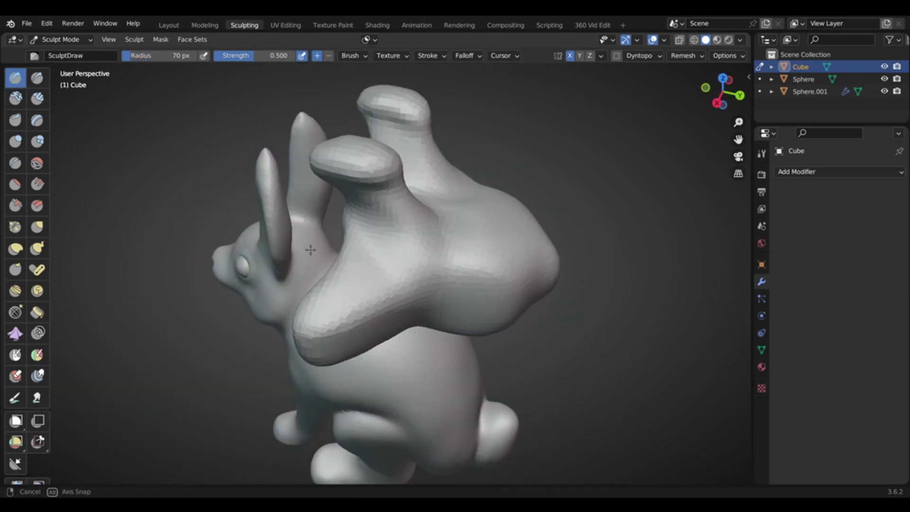
Refine the vertebra's prongs and side arms with the Grab brush and the Draw brush at 31 px.
{"action": "key", "text": "f"}
{"action": "left_click", "coordinate": [400, 265]}
{"action": "mouse_move", "coordinate": [310, 249]}
{"action": "middle_mouse_down"}
{"action": "mouse_move", "coordinate": [400, 266]}
{"action": "mouse_move", "coordinate": [372, 266]}
{"action": "mouse_move", "coordinate": [343, 246]}
{"action": "mouse_move", "coordinate": [348, 325]}
{"action": "mouse_move", "coordinate": [305, 243]}
{"action": "mouse_move", "coordinate": [300, 172]}
{"action": "mouse_move", "coordinate": [360, 227]}
{"action": "mouse_move", "coordinate": [331, 237]}
{"action": "mouse_move", "coordinate": [350, 305]}
{"action": "mouse_move", "coordinate": [401, 335]}
{"action": "mouse_move", "coordinate": [331, 223]}
{"action": "middle_mouse_up"}
{"action": "key", "text": "g"}
{"action": "middle_click_drag", "start_coordinate": [324, 303], "coordinate": [334, 310]}
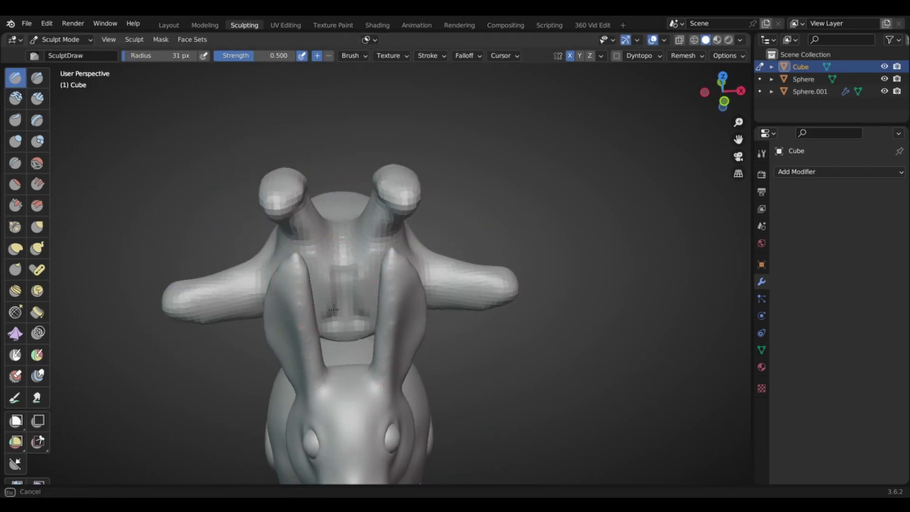
Scale the sculpted vertebra mesh down in Edit Mode and return to Object Mode.
{"action": "middle_click_drag", "start_coordinate": [337, 250], "coordinate": [237, 231]}
{"action": "key", "text": "Tab"}
{"action": "key", "text": "s"}
{"action": "scroll", "coordinate": [361, 254], "scroll_direction": "up", "scroll_amount": 5}
{"action": "key", "text": "Tab"}
Add a NURBS path and raise it along Z toward the vertebra.
{"action": "key", "text": "shift+a"}
{"action": "left_click", "coordinate": [237, 258]}
{"action": "key", "text": "g"}
{"action": "key", "text": "z"}
{"action": "left_click", "coordinate": [278, 287]}
Rotate the path's points 90° about Z in Edit Mode and move the path along Z to run through the vertebra.
{"action": "key", "text": "Tab"}
{"action": "key", "text": "r"}
{"action": "key", "text": "z"}
{"action": "key", "text": "9"}
{"action": "key", "text": "0"}
{"action": "key", "text": "Return"}
{"action": "key", "text": "Tab"}
{"action": "key", "text": "g"}
{"action": "key", "text": "z"}
{"action": "left_click", "coordinate": [201, 239]}
{"action": "scroll", "coordinate": [268, 258], "scroll_direction": "down", "scroll_amount": 3}
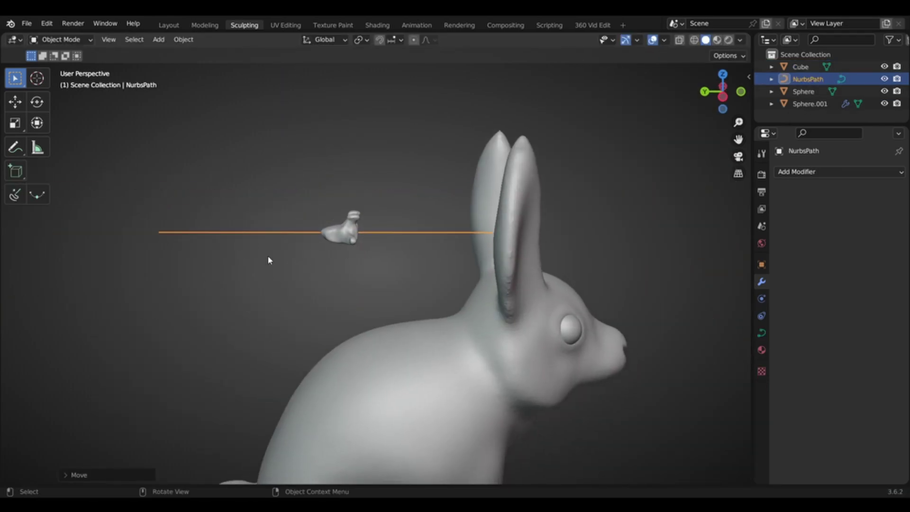
{"action": "middle_click_drag", "start_coordinate": [347, 297], "coordinate": [332, 269], "text": "shift"}
Add an Array modifier to the vertebra and set its fit type to Fit Curve.
{"action": "left_click", "coordinate": [836, 175]}
{"action": "left_click", "coordinate": [327, 205]}
{"action": "left_click", "coordinate": [836, 177]}
{"action": "left_click", "coordinate": [841, 232]}
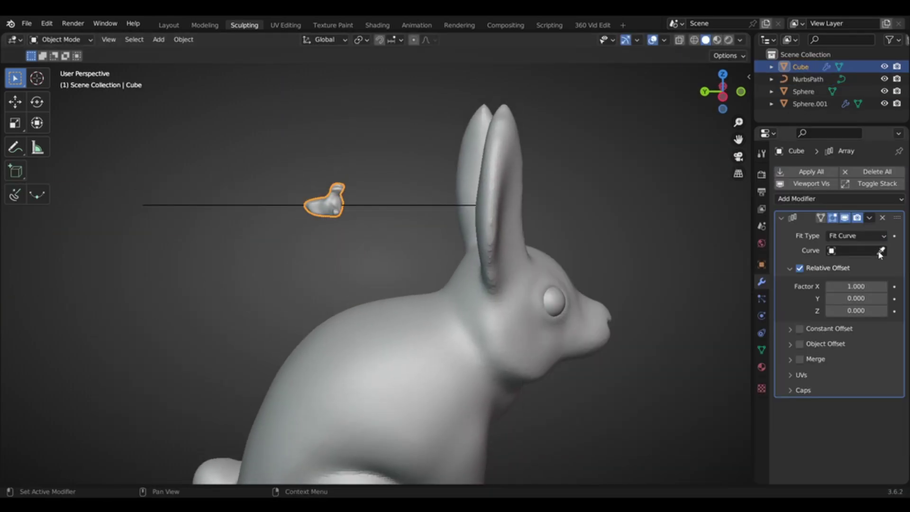
Fit the array to the NurbsPath curve with a relative offset of 0 on X and -0.7 on Y.
{"action": "type", "text": "0"}
{"action": "key", "text": "Tab"}
{"action": "key", "text": "1"}
{"action": "key", "text": "Return"}
{"action": "double_click", "coordinate": [842, 299]}
{"action": "type", "text": "-1"}
{"action": "key", "text": "Return"}
{"action": "middle_click_drag", "start_coordinate": [586, 208], "coordinate": [587, 313]}
{"action": "left_click_drag", "start_coordinate": [849, 299], "coordinate": [854, 298]}
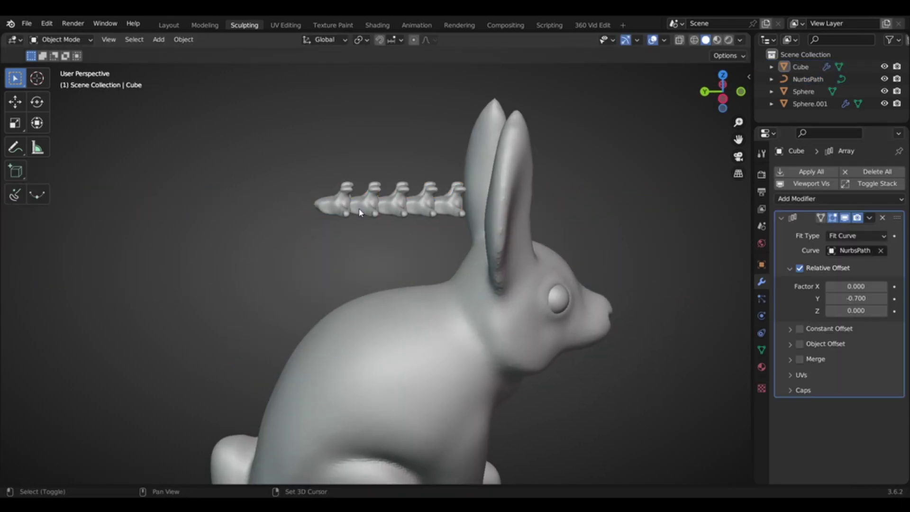
Parent the vertebra chain to the NURBS path and position the path along the rabbit's back from the right side view.
{"action": "left_click", "coordinate": [344, 211], "text": "shift"}
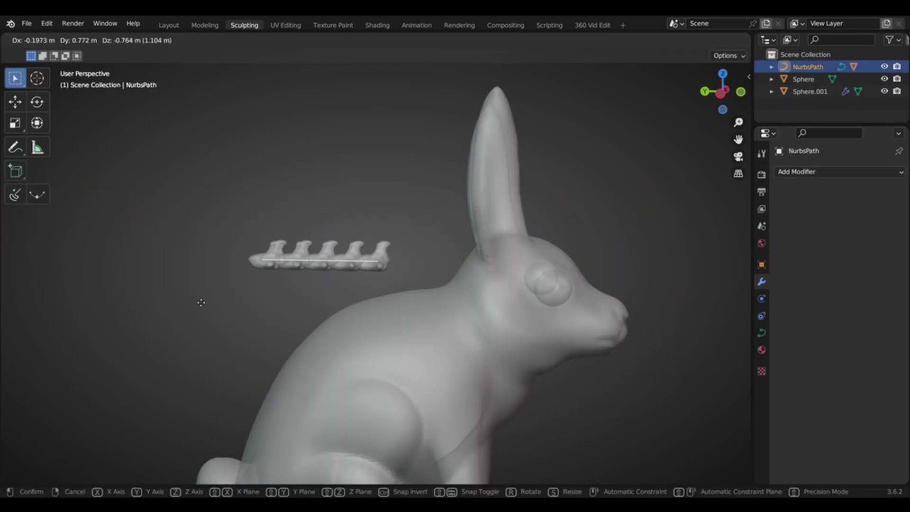
{"action": "key", "text": "KP_3"}
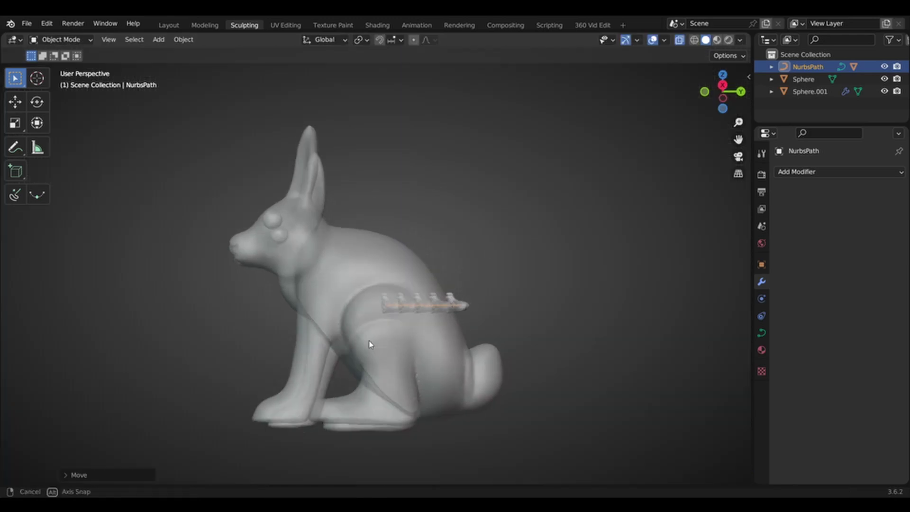
{"action": "key", "text": "KP_3"}
{"action": "key", "text": "g"}
{"action": "left_click", "coordinate": [370, 238]}
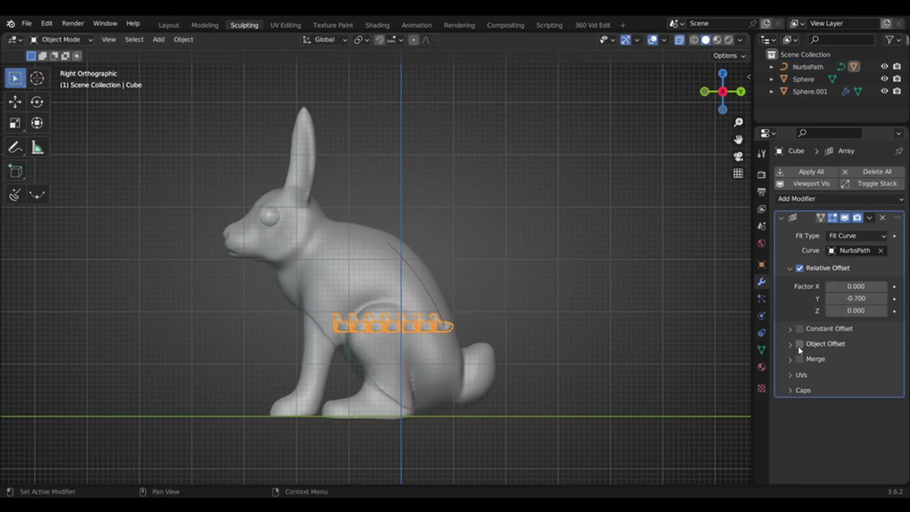
Add a Curve modifier targeting NurbsPath to the vertebra chain and try the -Z and Z deform axes.
{"action": "left_click", "coordinate": [797, 199]}
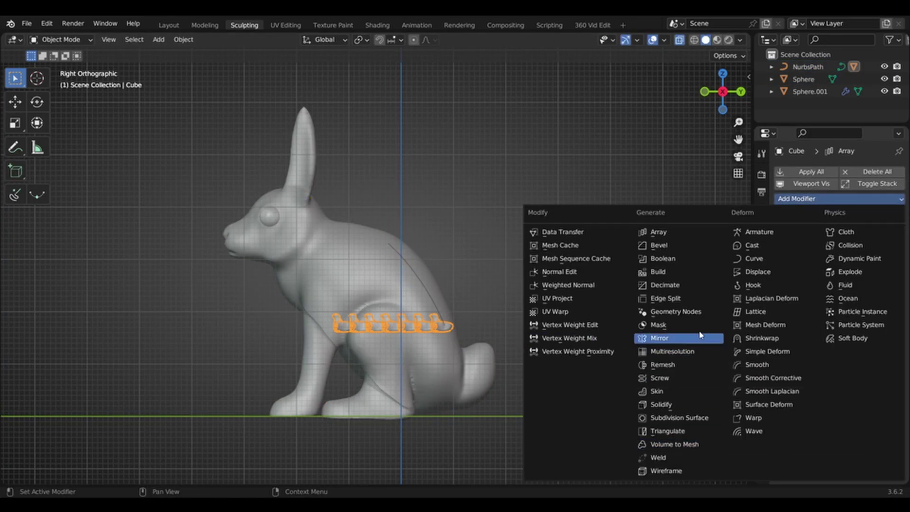
{"action": "left_click", "coordinate": [753, 258]}
{"action": "left_click", "coordinate": [833, 438]}
{"action": "left_click", "coordinate": [833, 359]}
{"action": "left_click", "coordinate": [833, 438]}
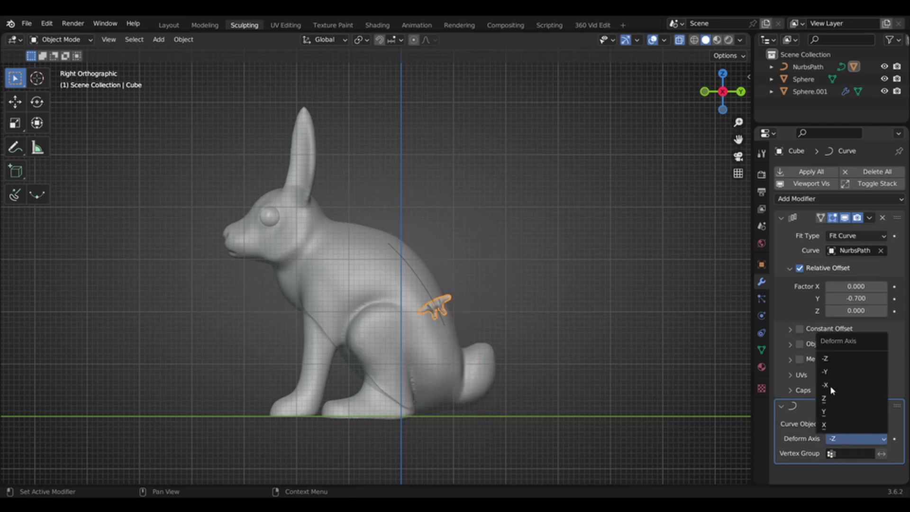
{"action": "left_click", "coordinate": [826, 400]}
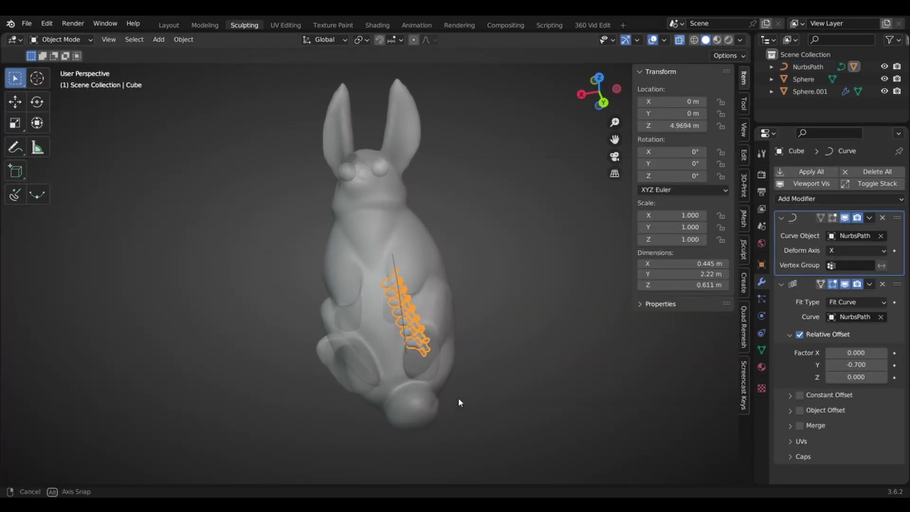
Set the Curve modifier's deform axis to -Y and place it below the Array modifier.
{"action": "left_click", "coordinate": [843, 252]}
{"action": "left_click", "coordinate": [827, 301]}
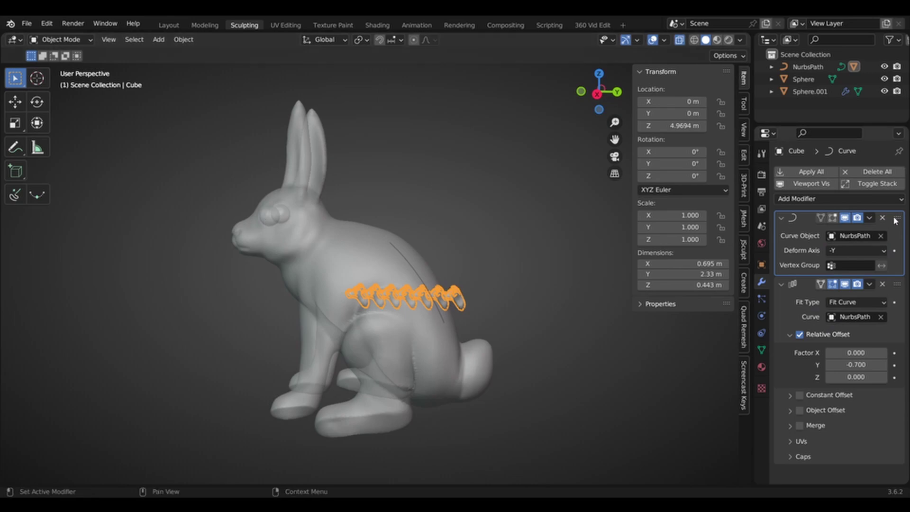
{"action": "left_click", "coordinate": [849, 417]}
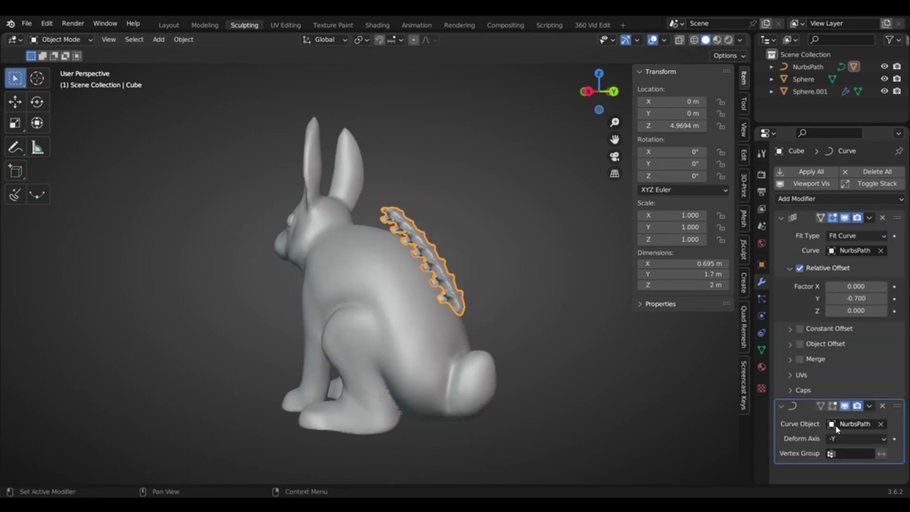
Rotate the vertebra mesh about X in Edit Mode to face its prongs outward, and move the path's upper end control point.
{"action": "key", "text": "r"}
{"action": "key", "text": "x"}
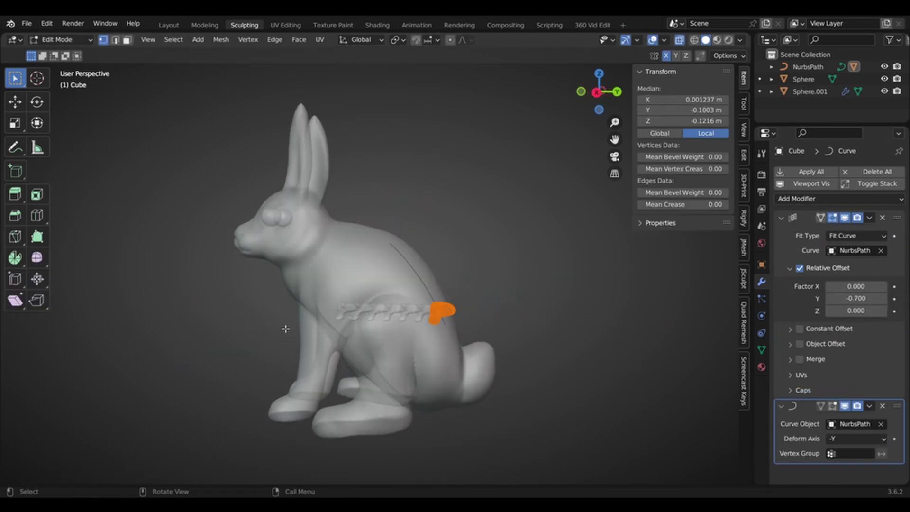
{"action": "key", "text": "g"}
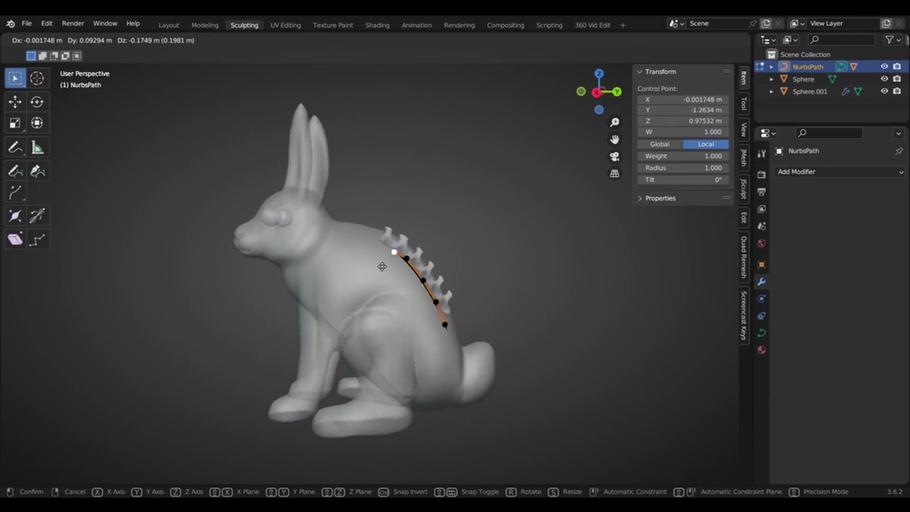
{"action": "key", "text": "Tab"}
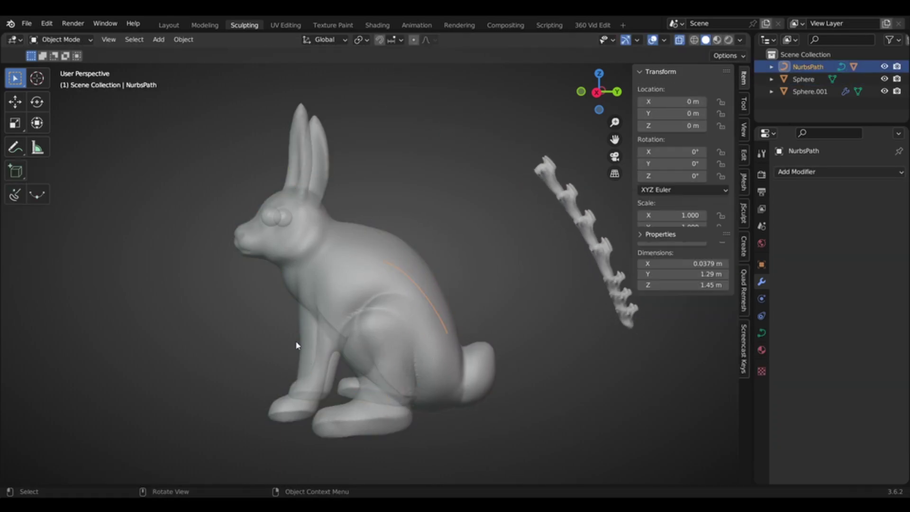
Clear the vertebra chain's location offset to realign it with the path, and scale the path's control points along X.
{"action": "key", "text": "KP_3"}
{"action": "key", "text": "alt+g"}
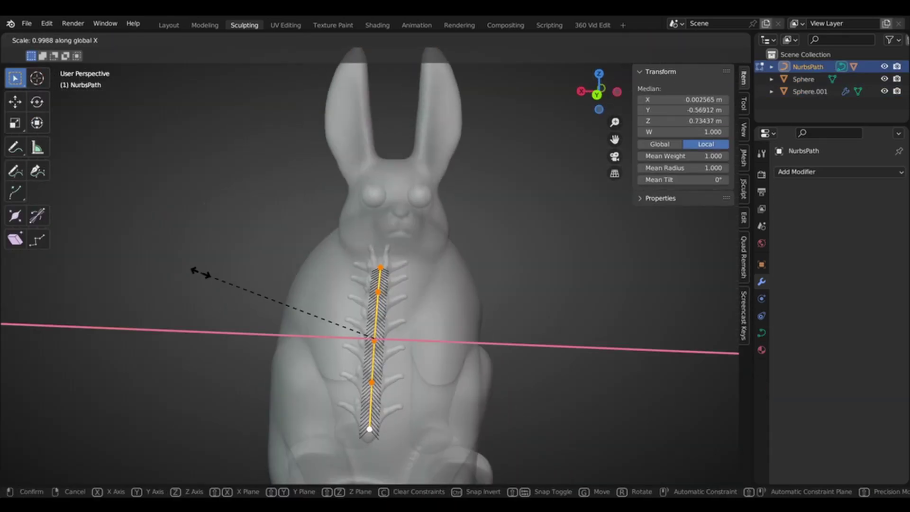
{"action": "left_click", "coordinate": [200, 273]}
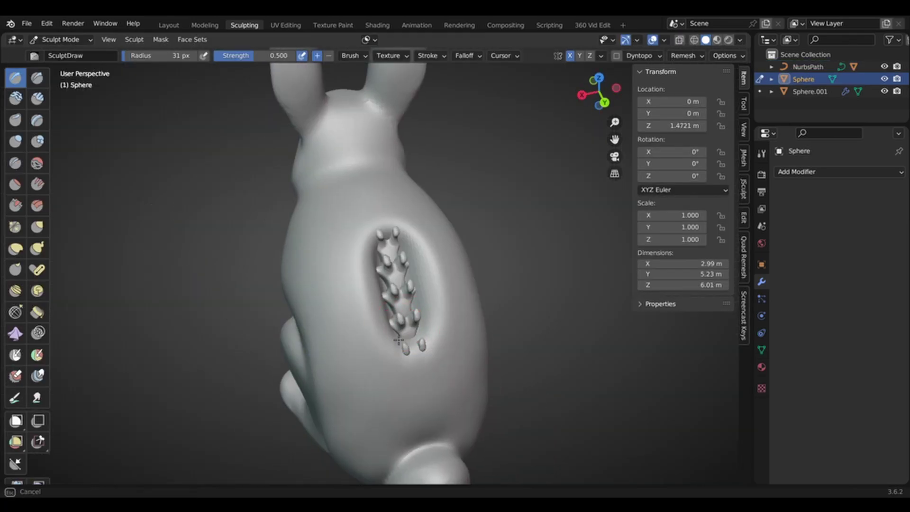
Sculpt a hollow in the rabbit's back around the exposed spine with the Draw brush at 31 to 34 px.
{"action": "middle_click_drag", "start_coordinate": [312, 237], "coordinate": [317, 242]}
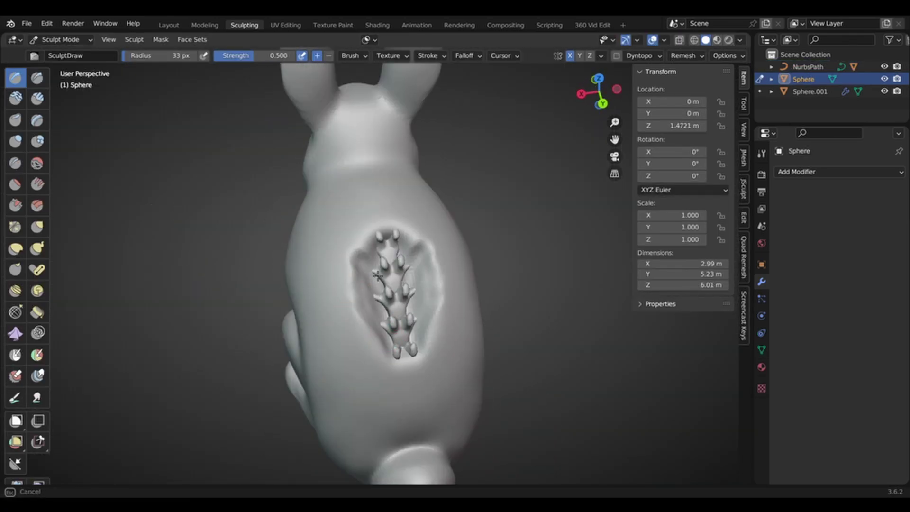
{"action": "middle_click_drag", "start_coordinate": [325, 251], "coordinate": [327, 254]}
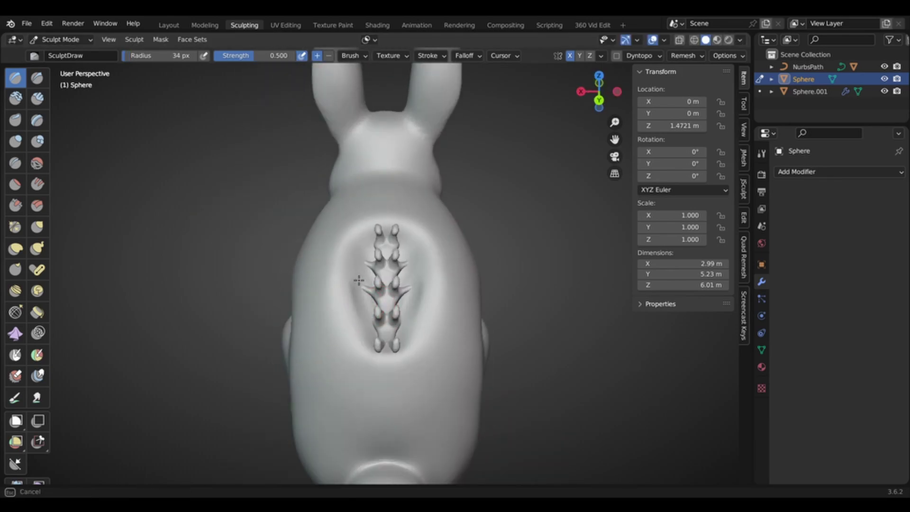
{"action": "middle_click_drag", "start_coordinate": [376, 284], "coordinate": [355, 282]}
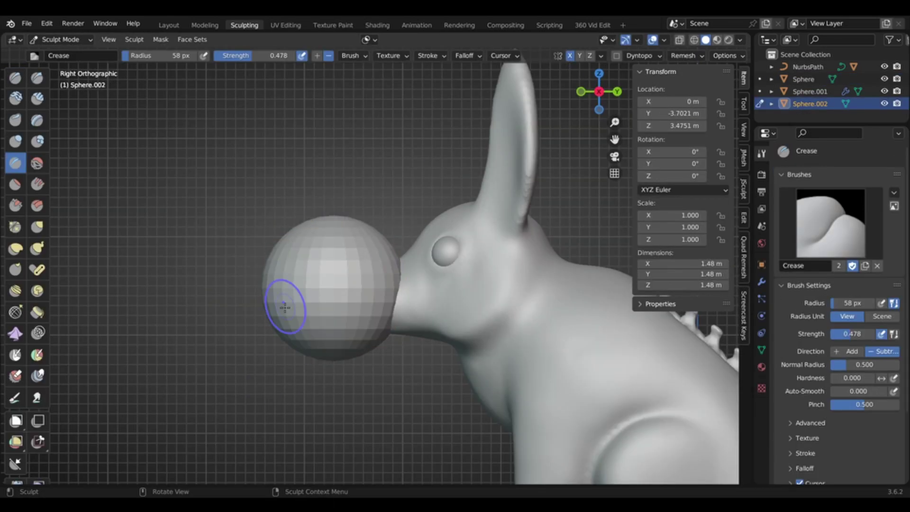
Pull the new sphere at the muzzle into a downward-curved skull shape and carve eye sockets with the Draw brush at 48 px.
{"action": "left_click_drag", "start_coordinate": [284, 306], "coordinate": [206, 320]}
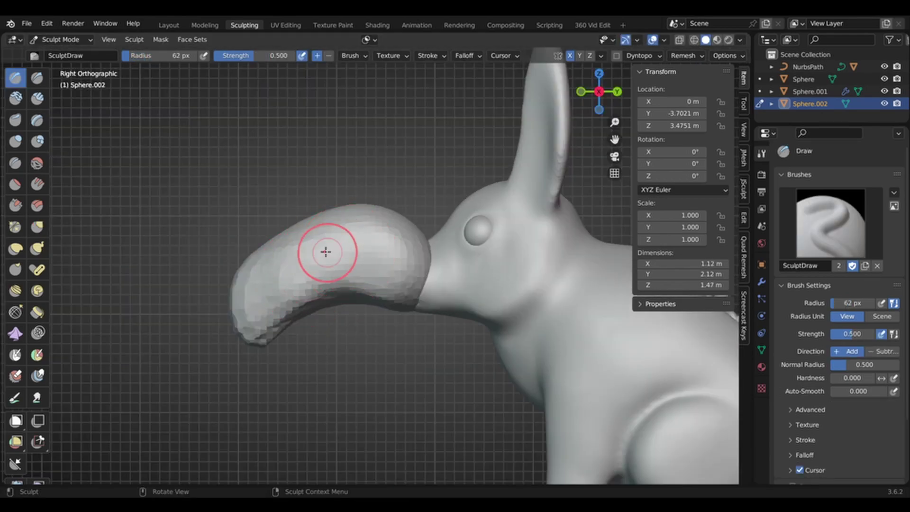
{"action": "middle_click_drag", "start_coordinate": [325, 252], "coordinate": [339, 263]}
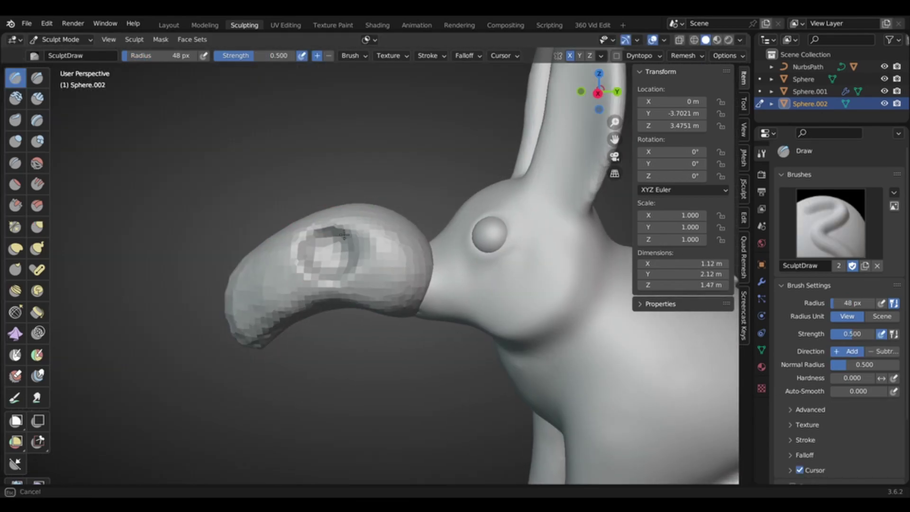
{"action": "middle_click_drag", "start_coordinate": [251, 216], "coordinate": [397, 299]}
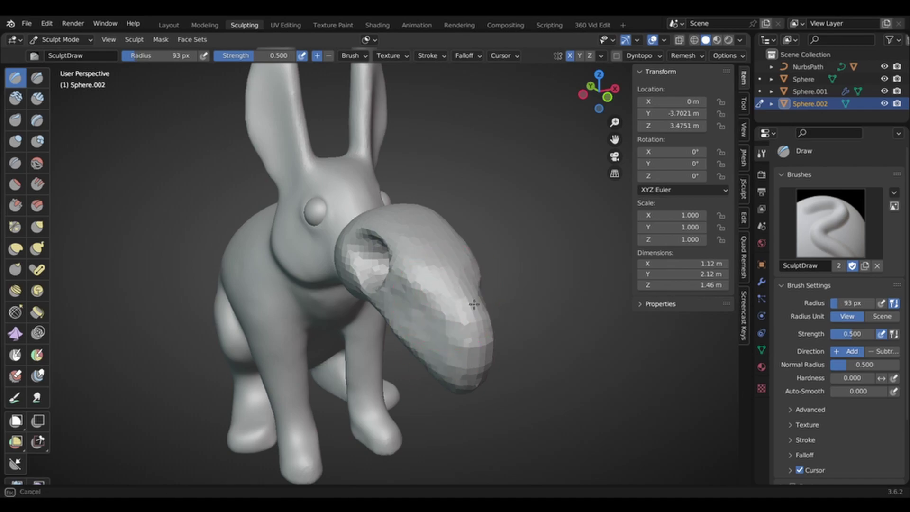
{"action": "middle_click_drag", "start_coordinate": [474, 303], "coordinate": [370, 270]}
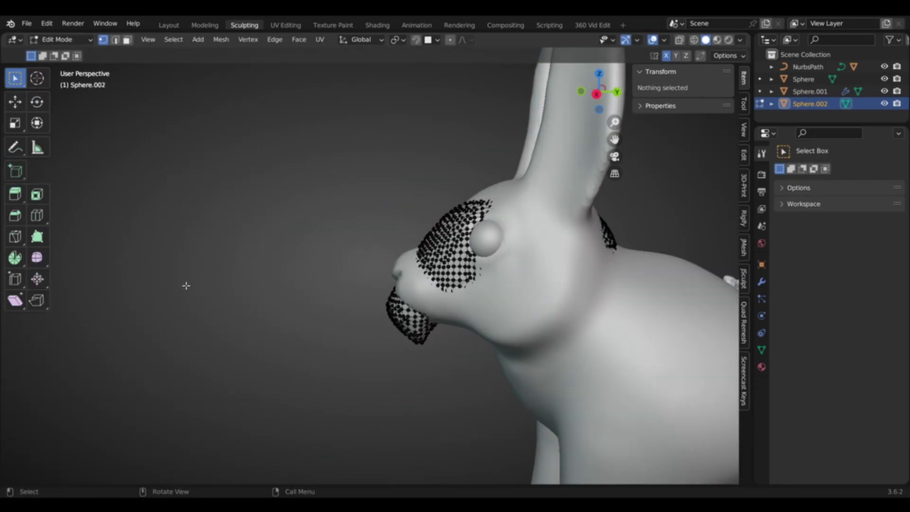
Tilt the skull about X to -8.7386° and reshape it with the Grab brush at 144 to 169 px.
{"action": "key", "text": "r"}
{"action": "left_click", "coordinate": [346, 274]}
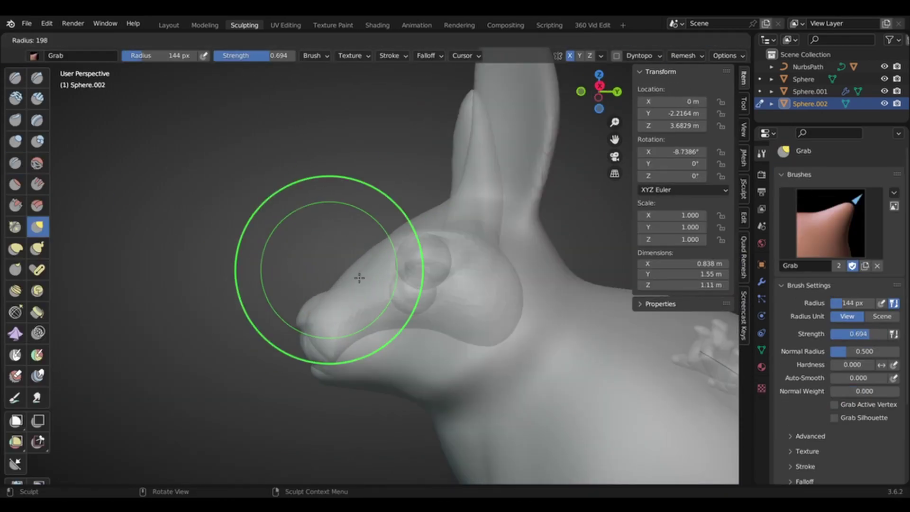
{"action": "mouse_move", "coordinate": [357, 274]}
{"action": "middle_mouse_down"}
{"action": "mouse_move", "coordinate": [450, 248]}
{"action": "mouse_move", "coordinate": [412, 259]}
{"action": "middle_mouse_up"}
{"action": "scroll", "coordinate": [413, 258], "scroll_direction": "up", "scroll_amount": 3}
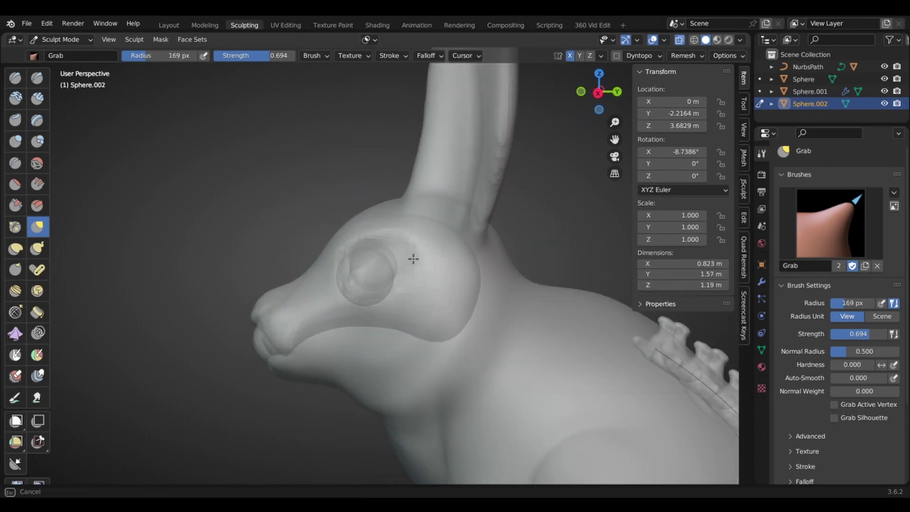
{"action": "key", "text": "f"}
Widen the skull to about 1.15 m across with the Grab brush, fitting it inside the head in X-ray view.
{"action": "mouse_move", "coordinate": [361, 285]}
{"action": "middle_mouse_down"}
{"action": "mouse_move", "coordinate": [325, 264]}
{"action": "mouse_move", "coordinate": [365, 282]}
{"action": "mouse_move", "coordinate": [230, 291]}
{"action": "mouse_move", "coordinate": [133, 217]}
{"action": "mouse_move", "coordinate": [329, 325]}
{"action": "mouse_move", "coordinate": [287, 233]}
{"action": "mouse_move", "coordinate": [434, 294]}
{"action": "mouse_move", "coordinate": [294, 218]}
{"action": "mouse_move", "coordinate": [320, 325]}
{"action": "mouse_move", "coordinate": [246, 270]}
{"action": "mouse_move", "coordinate": [322, 285]}
{"action": "mouse_move", "coordinate": [294, 298]}
{"action": "mouse_move", "coordinate": [201, 259]}
{"action": "middle_mouse_up"}
{"action": "key", "text": "x"}
{"action": "key", "text": "g"}
{"action": "key", "text": "alt+z"}
{"action": "key", "text": "f"}
{"action": "key", "text": "f"}
{"action": "key", "text": "alt+z"}
{"action": "key", "text": "r"}
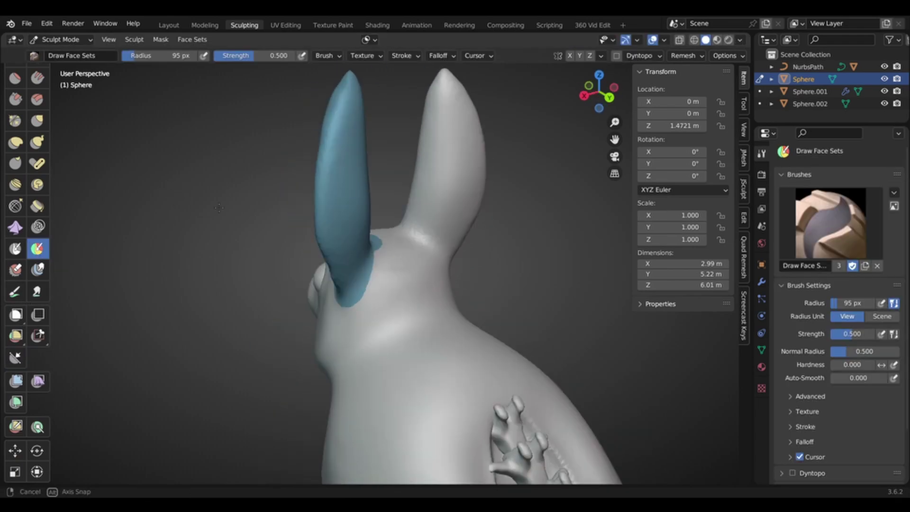
Extract the ear's painted face set as a separate mesh.
{"action": "mouse_move", "coordinate": [427, 266]}
{"action": "middle_mouse_down"}
{"action": "mouse_move", "coordinate": [463, 284]}
{"action": "mouse_move", "coordinate": [358, 308]}
{"action": "mouse_move", "coordinate": [133, 38]}
{"action": "middle_mouse_up"}
{"action": "left_click", "coordinate": [190, 40]}
{"action": "left_click", "coordinate": [192, 78]}
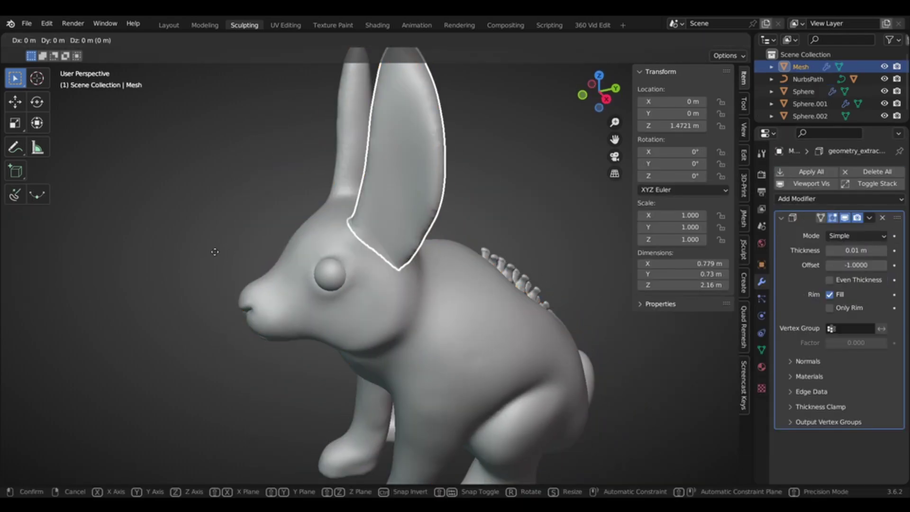
{"action": "key", "text": "g"}
{"action": "key", "text": "Escape"}
Try to thicken the extracted ear mesh by raising its Solidify thickness to 1.02 m.
{"action": "middle_click_drag", "start_coordinate": [218, 252], "coordinate": [197, 259]}
{"action": "middle_click_drag", "start_coordinate": [196, 259], "coordinate": [226, 270]}
{"action": "middle_click_drag", "start_coordinate": [225, 270], "coordinate": [227, 271]}
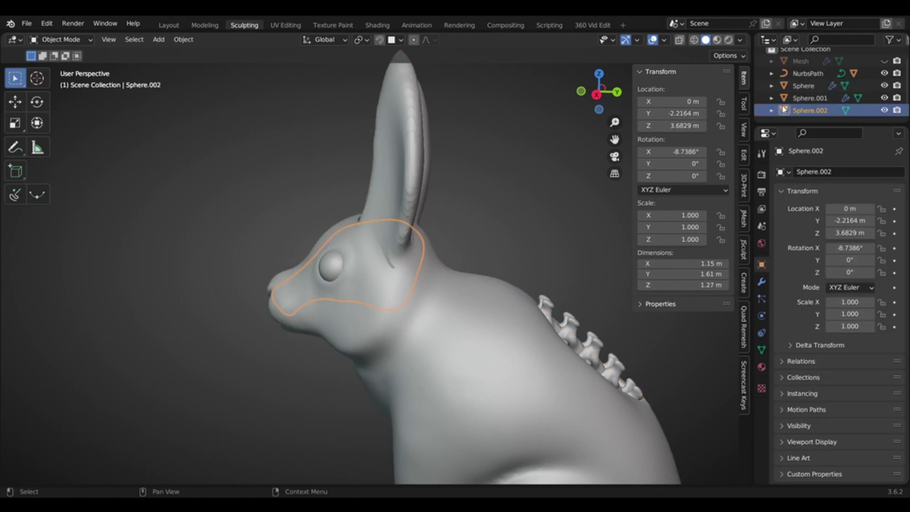
{"action": "left_click", "coordinate": [803, 86]}
{"action": "left_click", "coordinate": [808, 73]}
{"action": "key", "text": "alt+h"}
{"action": "left_click", "coordinate": [762, 281]}
{"action": "key", "text": "alt+z"}
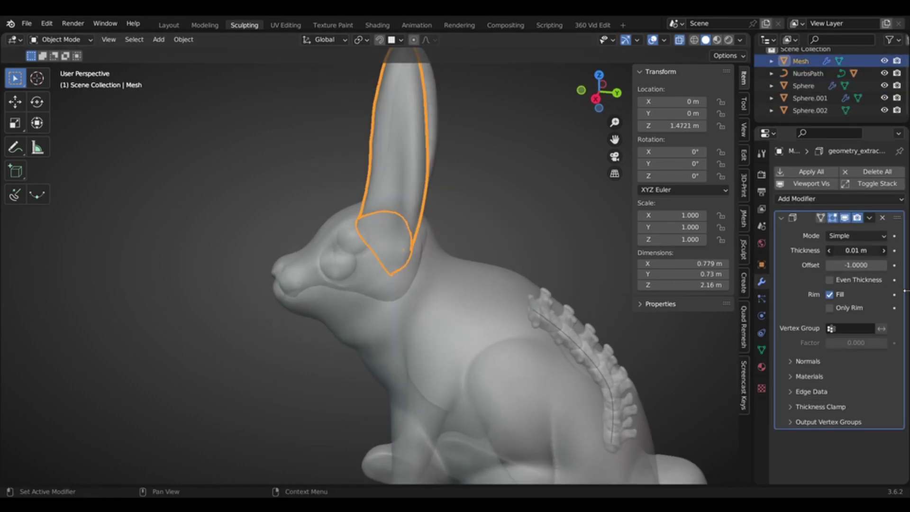
{"action": "left_click_drag", "start_coordinate": [856, 250], "coordinate": [884, 251]}
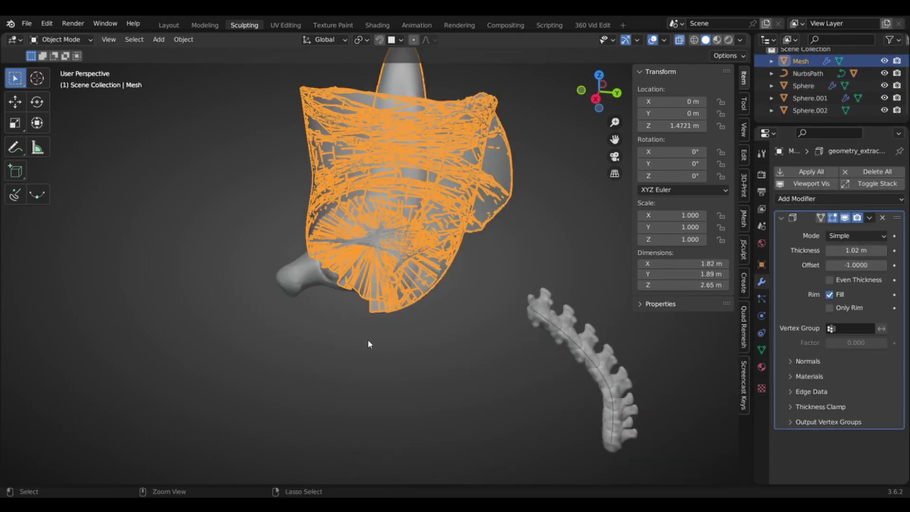
{"action": "key", "text": "ctrl+z"}
Place an icosphere over the rabbit's left ear and move its vertices in Edit Mode so it encloses the ear.
{"action": "left_click", "coordinate": [381, 349]}
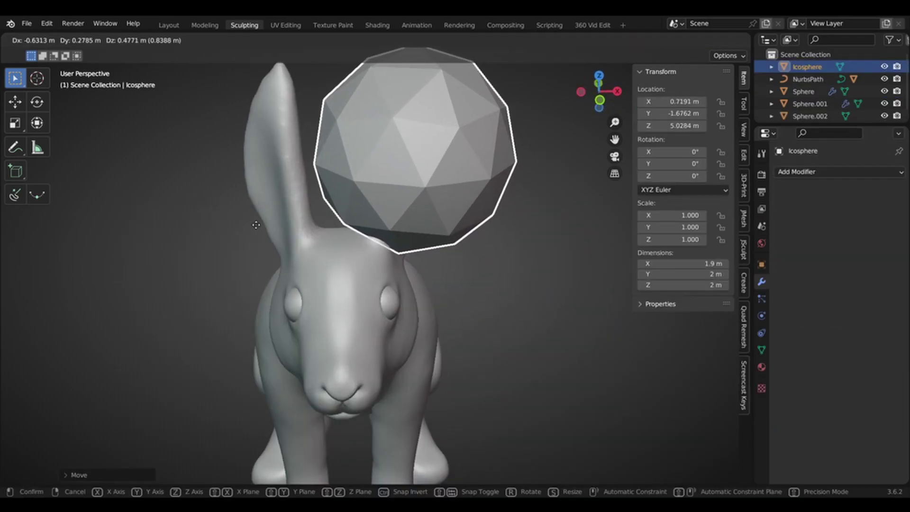
{"action": "key", "text": "Tab"}
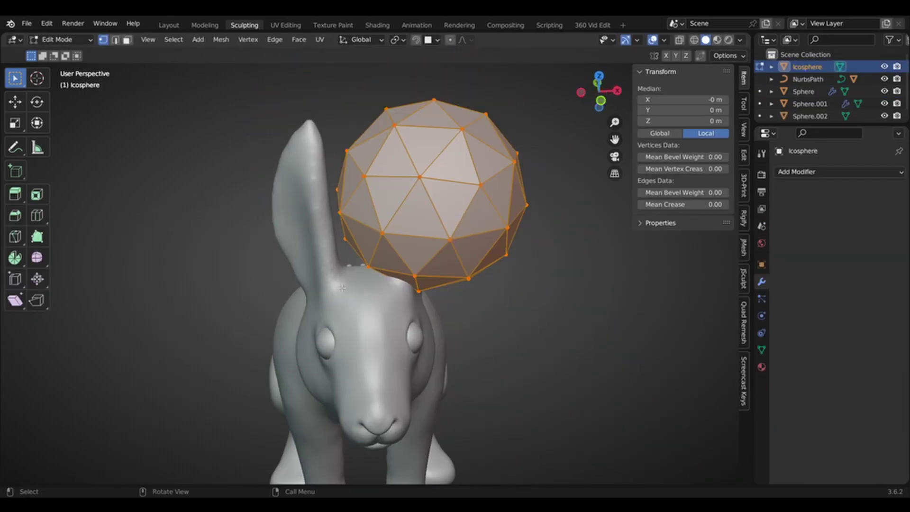
{"action": "left_click", "coordinate": [412, 104]}
{"action": "key", "text": "g"}
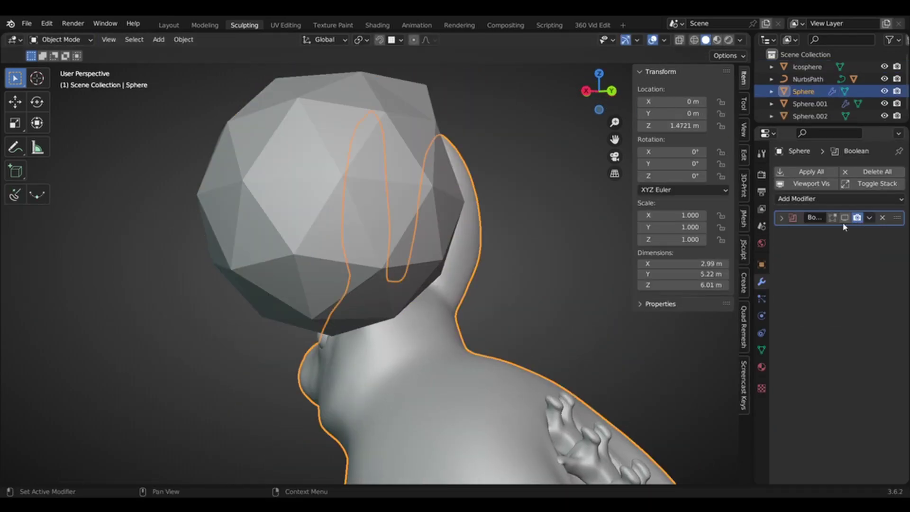
Cut the left ear off the rabbit with a Boolean modifier using the icosphere, and apply the modifier.
{"action": "left_click", "coordinate": [880, 265]}
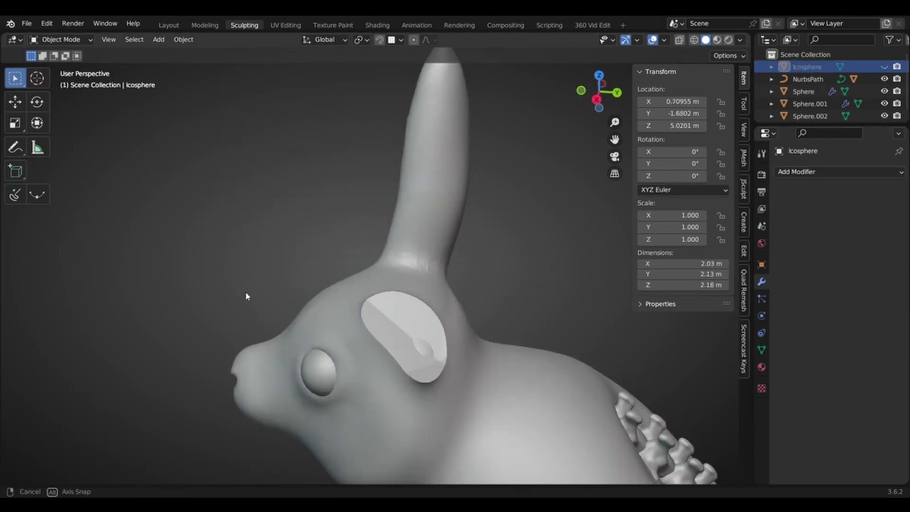
{"action": "left_click", "coordinate": [803, 91]}
{"action": "left_click", "coordinate": [811, 172]}
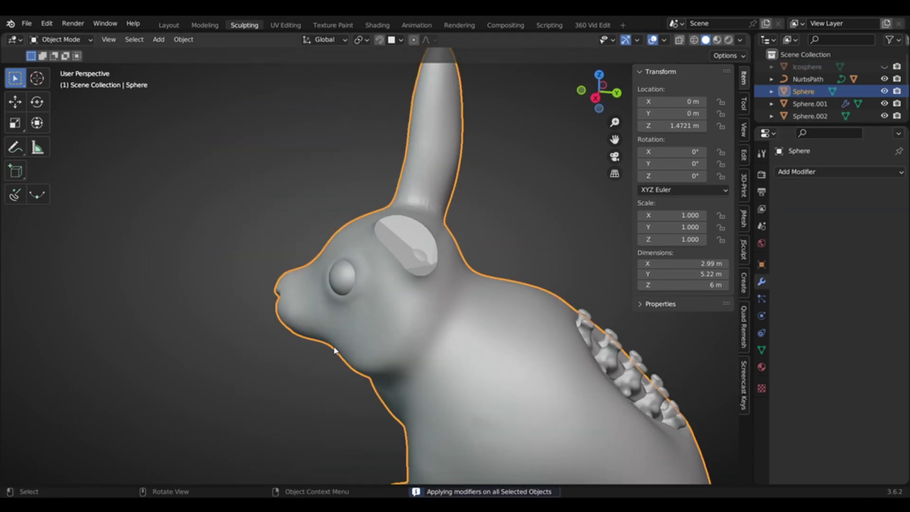
Carve the skin away around the left eye and severed ear to expose the skull, using the Draw brush at 43 to 82 px.
{"action": "key", "text": "ctrl+Tab"}
{"action": "left_click", "coordinate": [192, 39]}
{"action": "left_click", "coordinate": [213, 63]}
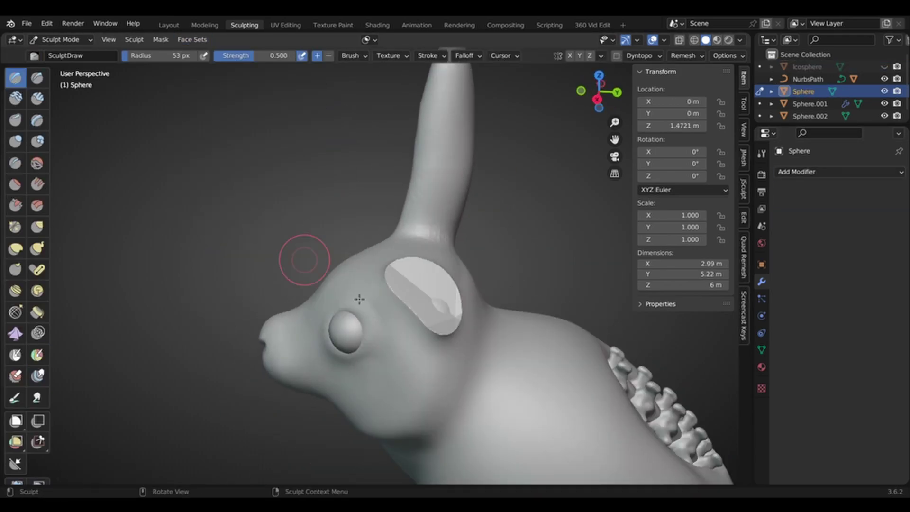
{"action": "middle_click_drag", "start_coordinate": [359, 299], "coordinate": [449, 320]}
{"action": "middle_click_drag", "start_coordinate": [357, 299], "coordinate": [408, 268]}
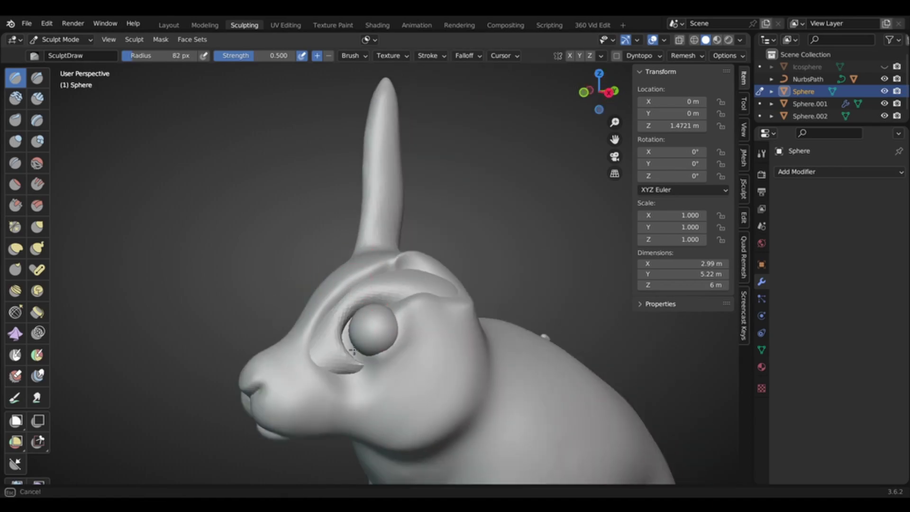
{"action": "middle_click_drag", "start_coordinate": [389, 318], "coordinate": [361, 334]}
{"action": "left_click_drag", "start_coordinate": [368, 327], "coordinate": [359, 337]}
{"action": "middle_click_drag", "start_coordinate": [474, 265], "coordinate": [440, 301]}
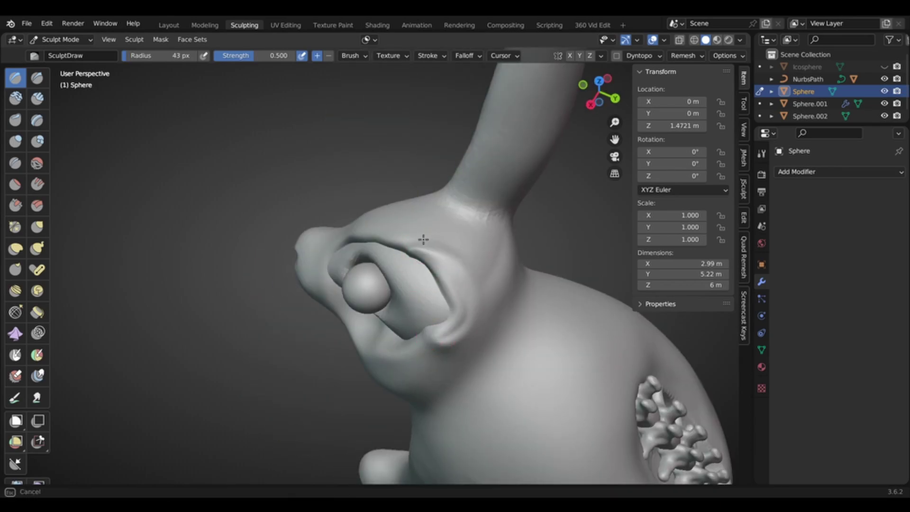
{"action": "mouse_move", "coordinate": [423, 239]}
{"action": "middle_mouse_down"}
{"action": "mouse_move", "coordinate": [360, 284]}
{"action": "mouse_move", "coordinate": [264, 321]}
{"action": "mouse_move", "coordinate": [292, 319]}
{"action": "middle_mouse_up"}
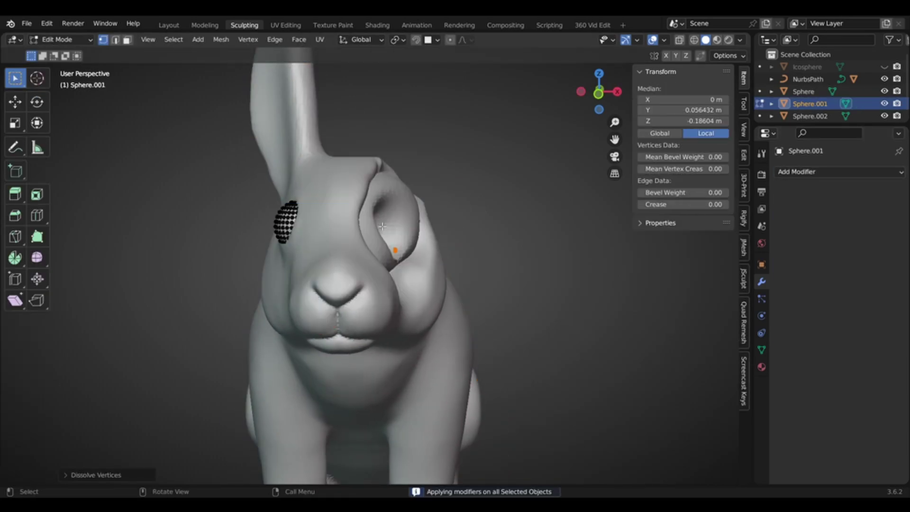
Finish removing the left eyeball and smooth the exposed skull below the eye socket, with the brush at 30 px.
{"action": "key", "text": "Tab"}
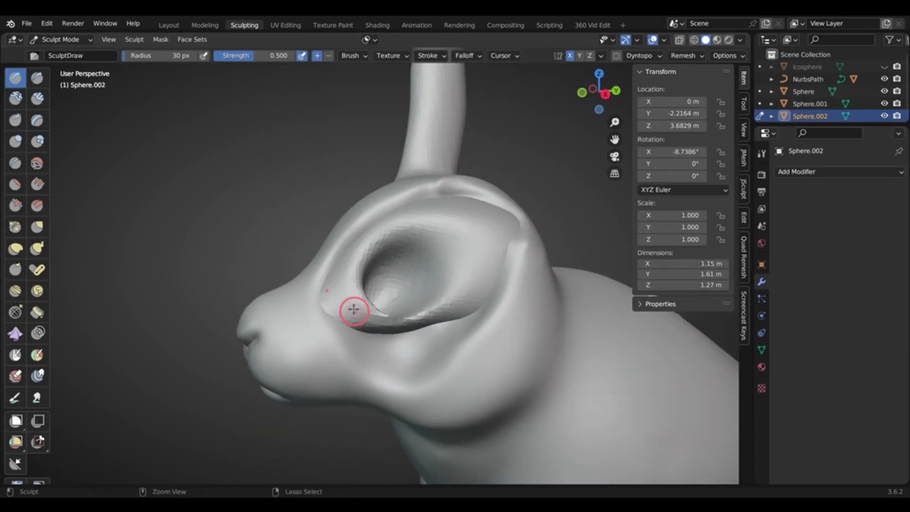
{"action": "middle_click_drag", "start_coordinate": [354, 310], "coordinate": [339, 333], "text": "ctrl"}
{"action": "left_click_drag", "start_coordinate": [344, 331], "coordinate": [407, 339], "text": "shift"}
{"action": "middle_click_drag", "start_coordinate": [342, 331], "coordinate": [285, 363]}
Sharpen the edge of the skin opening around the exposed skull with the Draw Sharp brush at 30 to 34 px.
{"action": "key", "text": "ctrl+Tab"}
{"action": "right_click", "coordinate": [261, 267]}
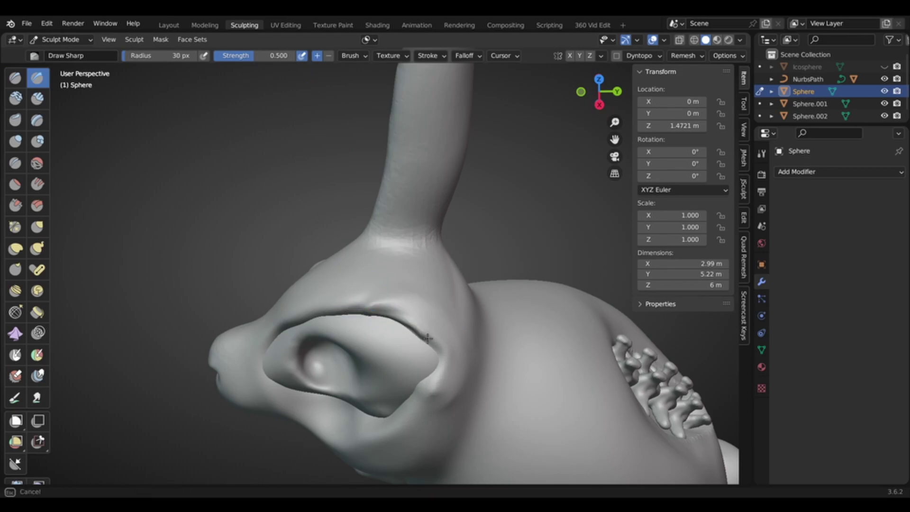
{"action": "left_click_drag", "start_coordinate": [428, 337], "coordinate": [421, 382]}
{"action": "middle_click_drag", "start_coordinate": [420, 382], "coordinate": [433, 317], "text": "shift"}
{"action": "left_click_drag", "start_coordinate": [433, 318], "coordinate": [373, 359]}
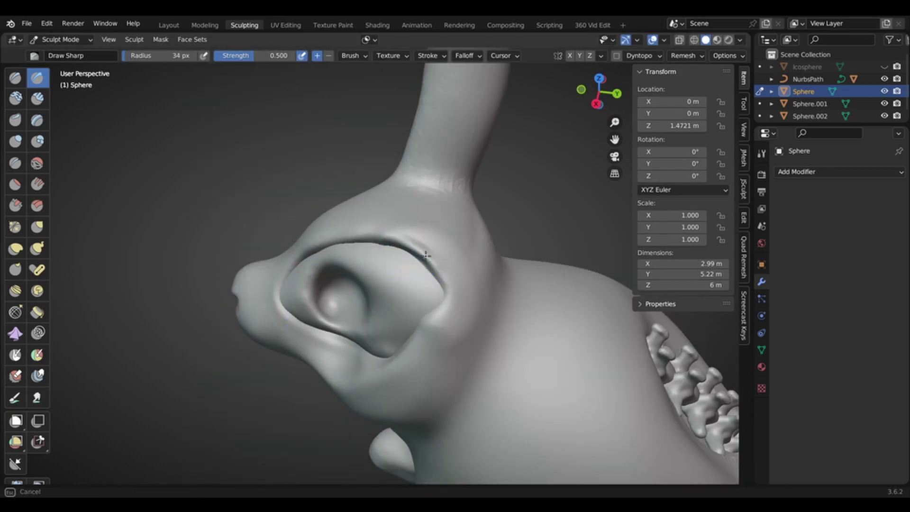
{"action": "mouse_move", "coordinate": [440, 337]}
{"action": "middle_mouse_down"}
{"action": "mouse_move", "coordinate": [351, 264]}
{"action": "mouse_move", "coordinate": [264, 289]}
{"action": "mouse_move", "coordinate": [256, 327]}
{"action": "mouse_move", "coordinate": [360, 329]}
{"action": "mouse_move", "coordinate": [394, 317]}
{"action": "mouse_move", "coordinate": [455, 317]}
{"action": "middle_mouse_up"}
Stretch the new cylinder along Z to about 2.16 m and voxel-remesh it for sculpting.
{"action": "key", "text": "g"}
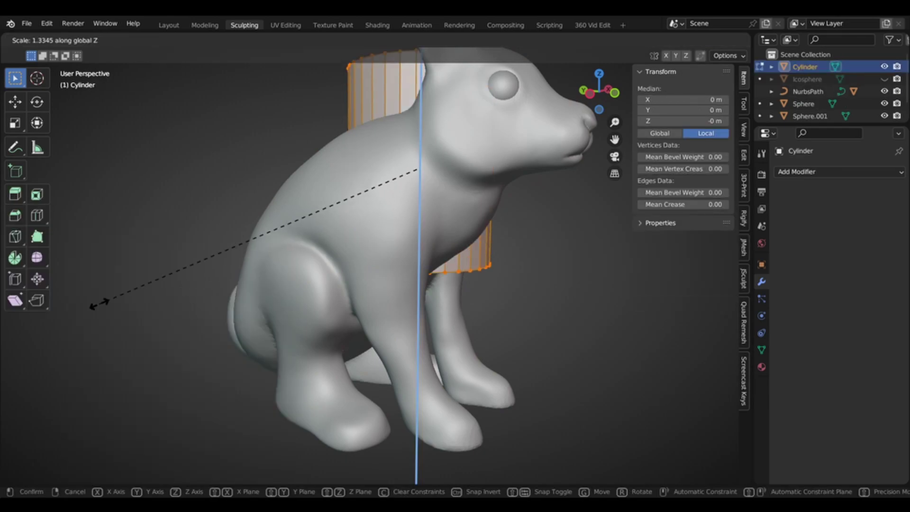
{"action": "key", "text": "KP_3"}
{"action": "key", "text": "ctrl+KP_3"}
{"action": "key", "text": "ctrl+Tab"}
{"action": "key", "text": "r"}
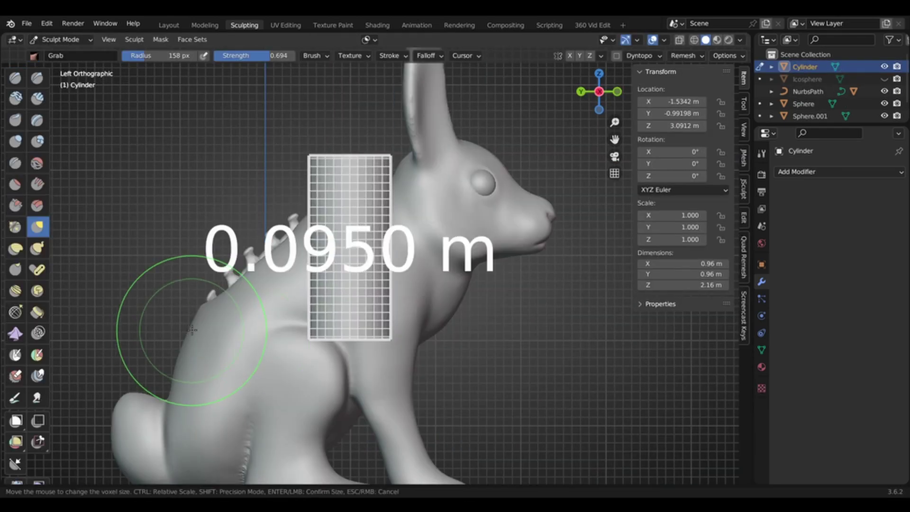
{"action": "left_click", "coordinate": [193, 329]}
{"action": "key", "text": "ctrl+r"}
Bend the cylinder's lower end toward the rabbit's front with the Grab brush.
{"action": "key", "text": "f"}
{"action": "left_click_drag", "start_coordinate": [346, 329], "coordinate": [365, 369]}
{"action": "key", "text": "ctrl+Tab"}
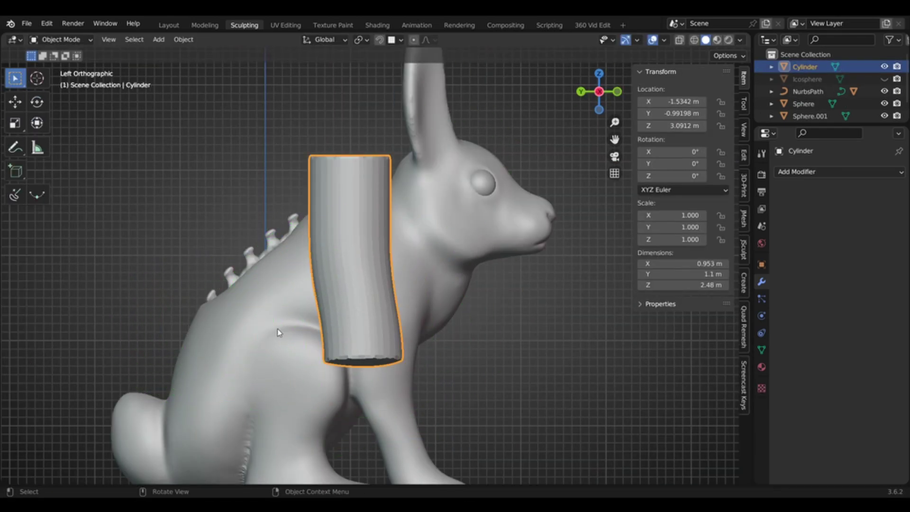
Move the cylinder along X to the rabbit's left side, at X 2.0625 m.
{"action": "key", "text": "KP_3"}
{"action": "key", "text": "g"}
{"action": "key", "text": "y"}
{"action": "right_click", "coordinate": [290, 332]}
{"action": "mouse_move", "coordinate": [290, 331]}
{"action": "middle_mouse_down", "text": "ctrl"}
{"action": "mouse_move", "coordinate": [305, 431]}
{"action": "mouse_move", "coordinate": [343, 422]}
{"action": "middle_mouse_up", "text": "ctrl"}
{"action": "key", "text": "g"}
{"action": "key", "text": "x"}
{"action": "left_click", "coordinate": [316, 334]}
{"action": "key", "text": "KP_3"}
{"action": "scroll", "coordinate": [315, 334], "scroll_direction": "up", "scroll_amount": 3}
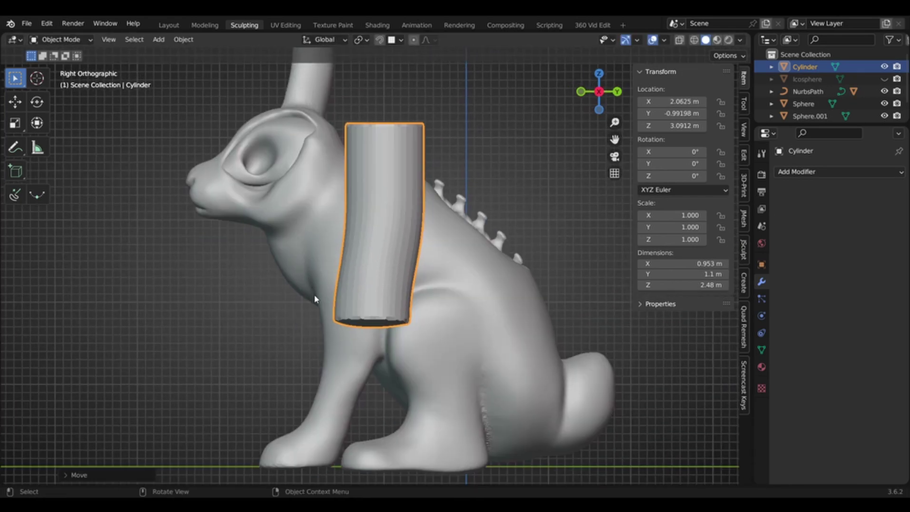
Scale the cylinder mesh by 0.5 in Edit Mode and move it beside the upper foreleg at Y -1.3781 m, Z 2.1691 m.
{"action": "key", "text": "ctrl+Tab"}
{"action": "key", "text": "Tab"}
{"action": "key", "text": "s"}
{"action": "key", "text": "period"}
{"action": "key", "text": "5"}
{"action": "key", "text": "Return"}
{"action": "key", "text": "Tab"}
{"action": "key", "text": "g"}
{"action": "left_click", "coordinate": [279, 357]}
{"action": "scroll", "coordinate": [278, 358], "scroll_direction": "up", "scroll_amount": 2}
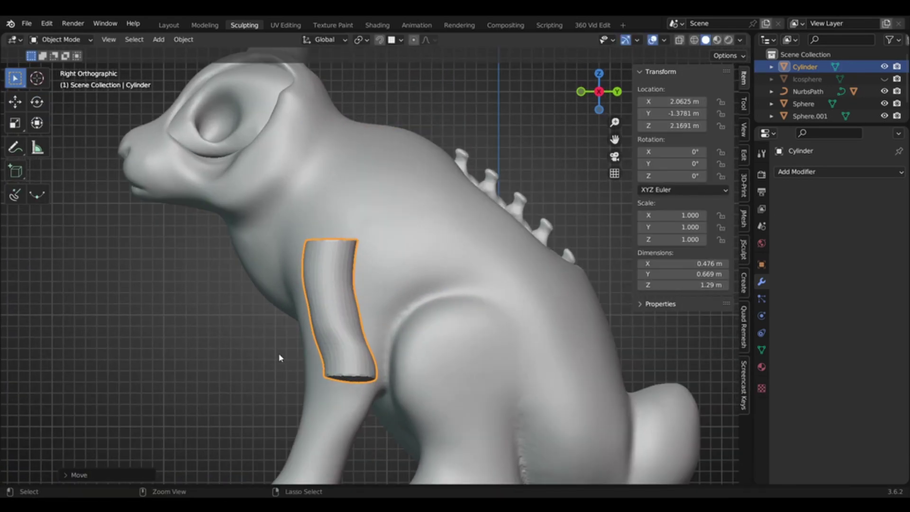
Shape the cylinder into a slanted, rounded leg bone with the Grab brush at 236 px.
{"action": "key", "text": "ctrl+Tab"}
{"action": "left_click_drag", "start_coordinate": [368, 317], "coordinate": [355, 322]}
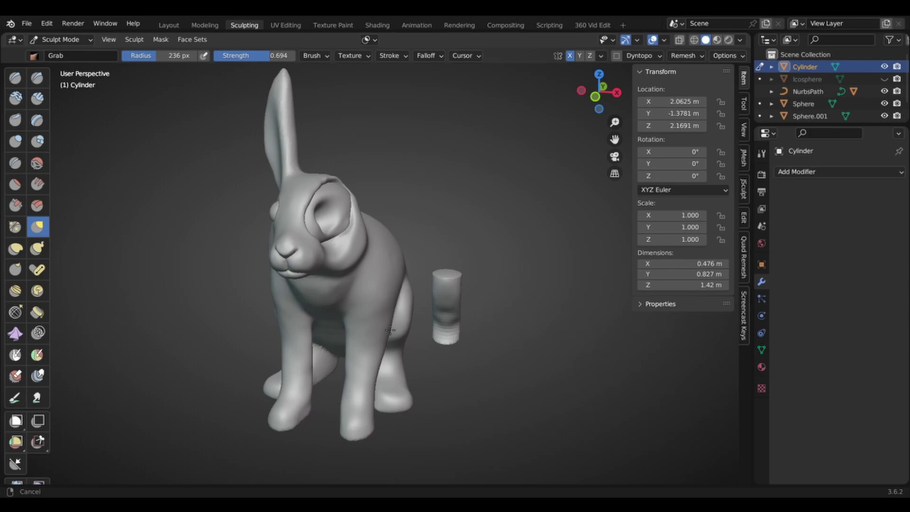
{"action": "middle_click_drag", "start_coordinate": [247, 285], "coordinate": [213, 274]}
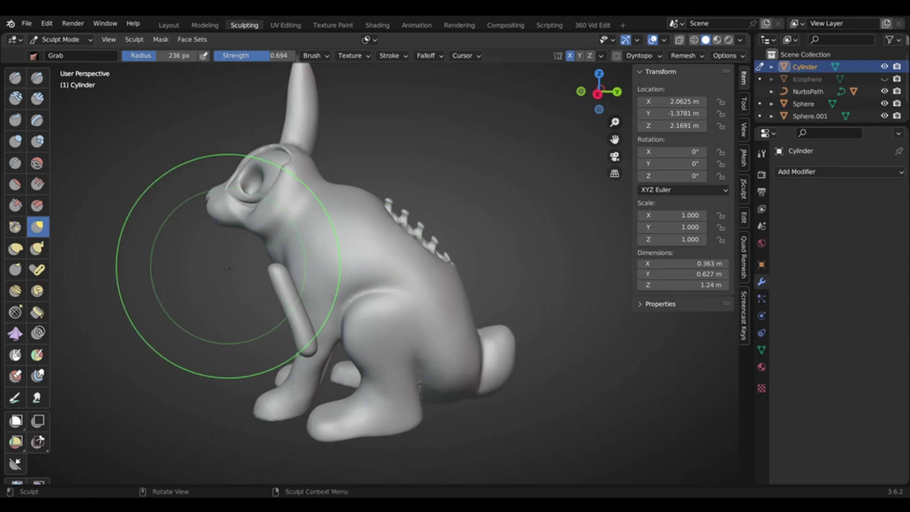
Rotate the leg bone to 21.501° about X and pull its lower end into shape with the Grab brush.
{"action": "key", "text": "KP_3"}
{"action": "scroll", "coordinate": [356, 234], "scroll_direction": "up", "scroll_amount": 3}
{"action": "key", "text": "ctrl+Tab"}
{"action": "key", "text": "r"}
{"action": "left_click", "coordinate": [294, 341]}
{"action": "key", "text": "ctrl+Tab"}
{"action": "key", "text": "f"}
{"action": "left_click", "coordinate": [402, 351]}
{"action": "left_click_drag", "start_coordinate": [439, 346], "coordinate": [432, 358]}
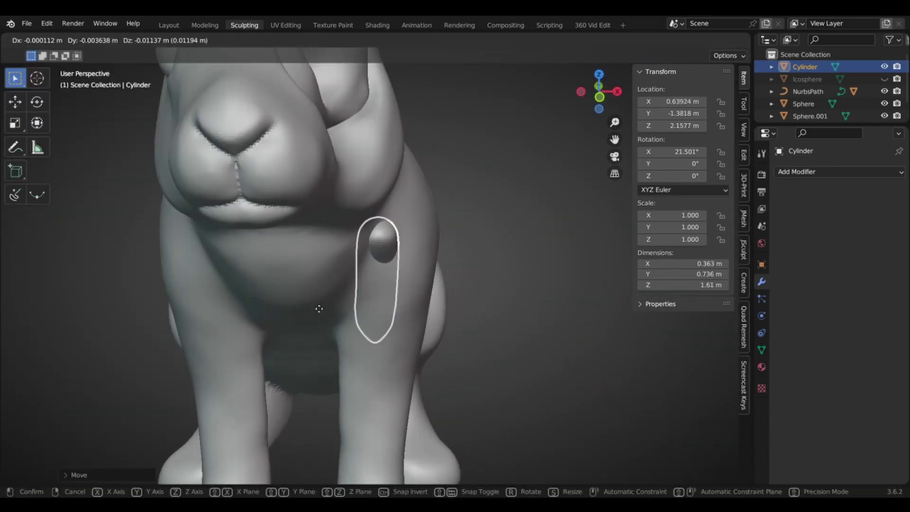
Move the leg bone over the right upper foreleg in side view, to about Y -1.25 m, Z 2.13 m.
{"action": "key", "text": "ctrl+KP_3"}
{"action": "scroll", "coordinate": [329, 346], "scroll_direction": "up", "scroll_amount": 3}
{"action": "key", "text": "g"}
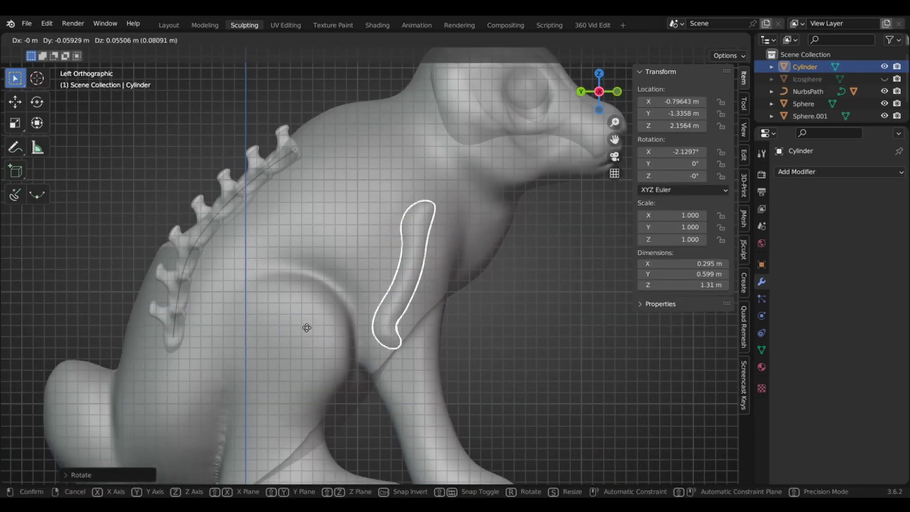
{"action": "left_click", "coordinate": [308, 355]}
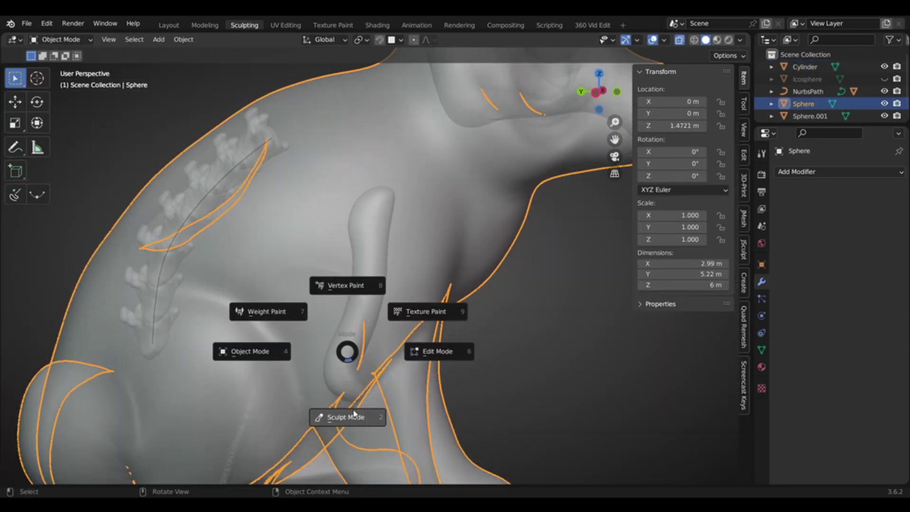
Start a hollow in the body around the leg bone with the Draw brush at 83 px, and rotate the bone about Y.
{"action": "left_click", "coordinate": [270, 311]}
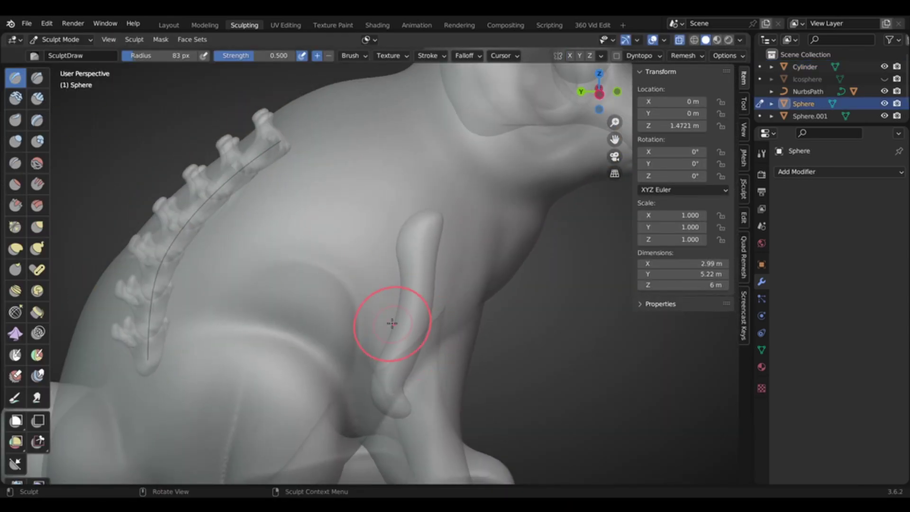
{"action": "scroll", "coordinate": [379, 298], "scroll_direction": "down", "scroll_amount": 4}
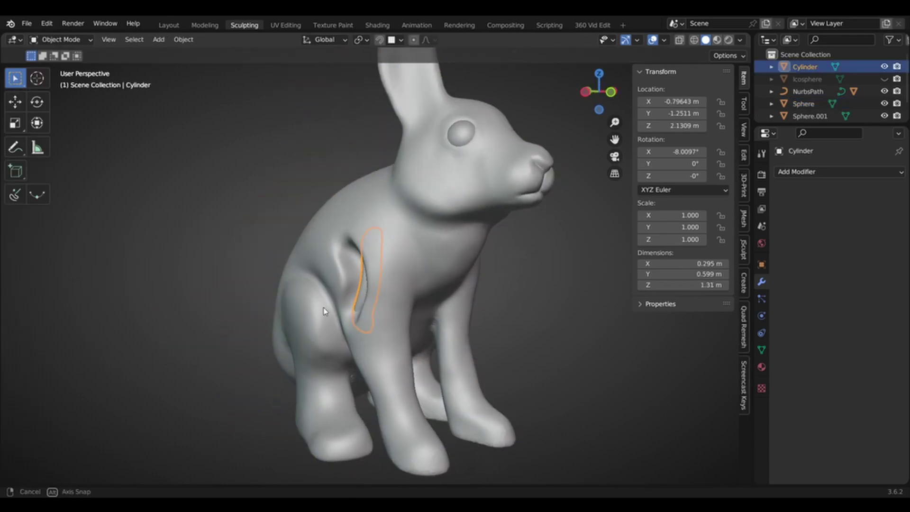
{"action": "key", "text": "r"}
{"action": "key", "text": "y"}
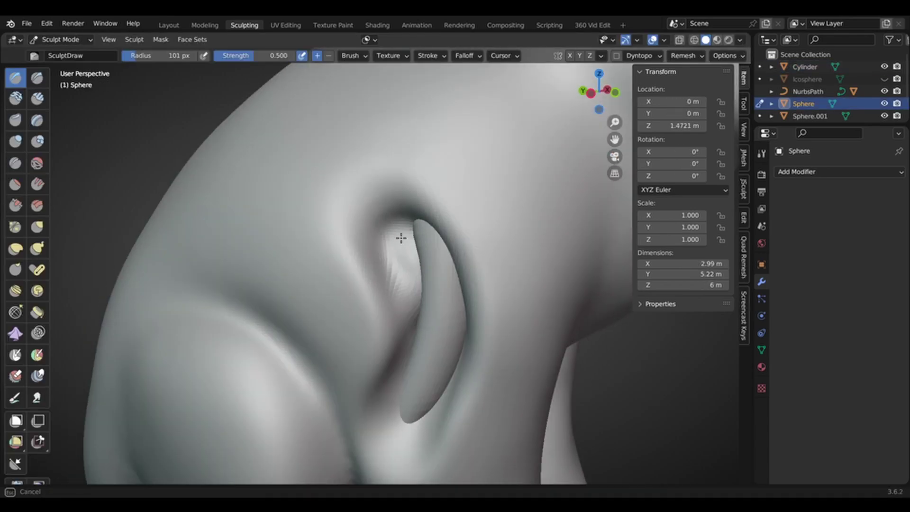
Deepen and refine the hollow around the exposed leg bone with the Draw brush at 101 px.
{"action": "mouse_move", "coordinate": [401, 240]}
{"action": "middle_mouse_down"}
{"action": "mouse_move", "coordinate": [297, 311]}
{"action": "mouse_move", "coordinate": [341, 199]}
{"action": "mouse_move", "coordinate": [304, 303]}
{"action": "middle_mouse_up"}
{"action": "left_click_drag", "start_coordinate": [305, 406], "coordinate": [304, 379]}
{"action": "mouse_move", "coordinate": [303, 379]}
{"action": "middle_mouse_down"}
{"action": "mouse_move", "coordinate": [346, 374]}
{"action": "mouse_move", "coordinate": [365, 393]}
{"action": "middle_mouse_up"}
{"action": "left_click", "coordinate": [15, 77]}
{"action": "mouse_move", "coordinate": [327, 346]}
{"action": "middle_mouse_down"}
{"action": "mouse_move", "coordinate": [300, 315]}
{"action": "mouse_move", "coordinate": [175, 322]}
{"action": "mouse_move", "coordinate": [294, 312]}
{"action": "mouse_move", "coordinate": [365, 280]}
{"action": "middle_mouse_up"}
Hollow out the inner face of the remaining ear with the Draw brush at 33 px.
{"action": "scroll", "coordinate": [301, 315], "scroll_direction": "down", "scroll_amount": 6}
{"action": "scroll", "coordinate": [370, 274], "scroll_direction": "up", "scroll_amount": 4}
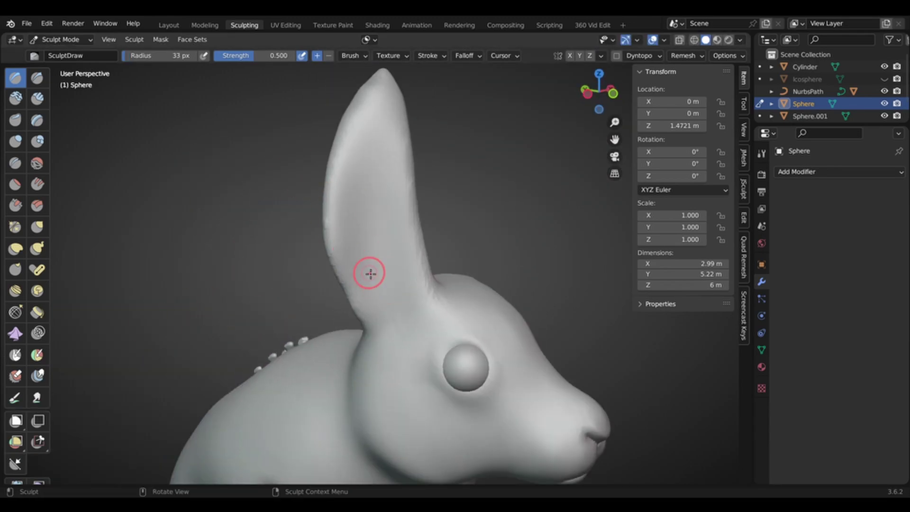
{"action": "left_click_drag", "start_coordinate": [358, 192], "coordinate": [361, 214]}
{"action": "middle_click_drag", "start_coordinate": [361, 213], "coordinate": [371, 325]}
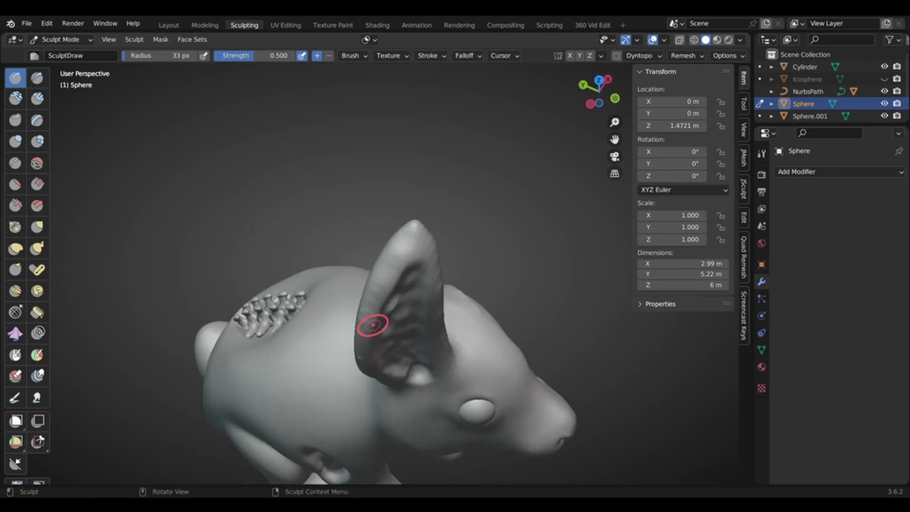
{"action": "left_click_drag", "start_coordinate": [371, 325], "coordinate": [386, 310]}
{"action": "middle_click_drag", "start_coordinate": [386, 311], "coordinate": [414, 265]}
{"action": "mouse_move", "coordinate": [415, 265]}
{"action": "left_mouse_down"}
{"action": "mouse_move", "coordinate": [418, 300]}
{"action": "mouse_move", "coordinate": [379, 294]}
{"action": "left_mouse_up"}
Crease the remaining ear's inner rim up to its tip with the Draw Sharp brush at 28 px.
{"action": "key", "text": "f"}
{"action": "middle_click_drag", "start_coordinate": [379, 293], "coordinate": [321, 297]}
{"action": "left_click_drag", "start_coordinate": [302, 271], "coordinate": [320, 105]}
{"action": "middle_click_drag", "start_coordinate": [351, 113], "coordinate": [408, 105]}
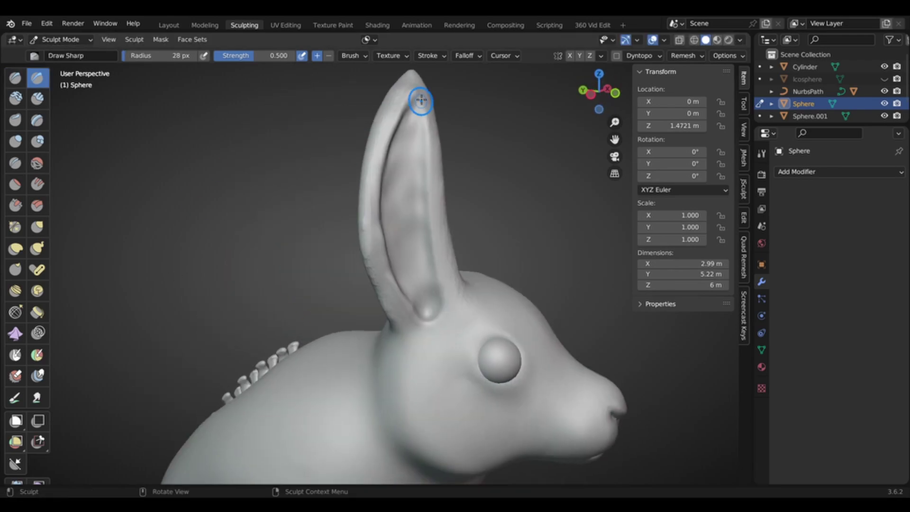
Finish the crease near the remaining ear's tip with the Draw Sharp brush at 28 px and return to Object Mode.
{"action": "left_click_drag", "start_coordinate": [412, 82], "coordinate": [394, 124]}
{"action": "scroll", "coordinate": [394, 190], "scroll_direction": "down", "scroll_amount": 4}
{"action": "mouse_move", "coordinate": [455, 237]}
{"action": "middle_mouse_down"}
{"action": "mouse_move", "coordinate": [389, 256]}
{"action": "mouse_move", "coordinate": [427, 285]}
{"action": "mouse_move", "coordinate": [237, 300]}
{"action": "middle_mouse_up"}
{"action": "key", "text": "ctrl+Tab"}
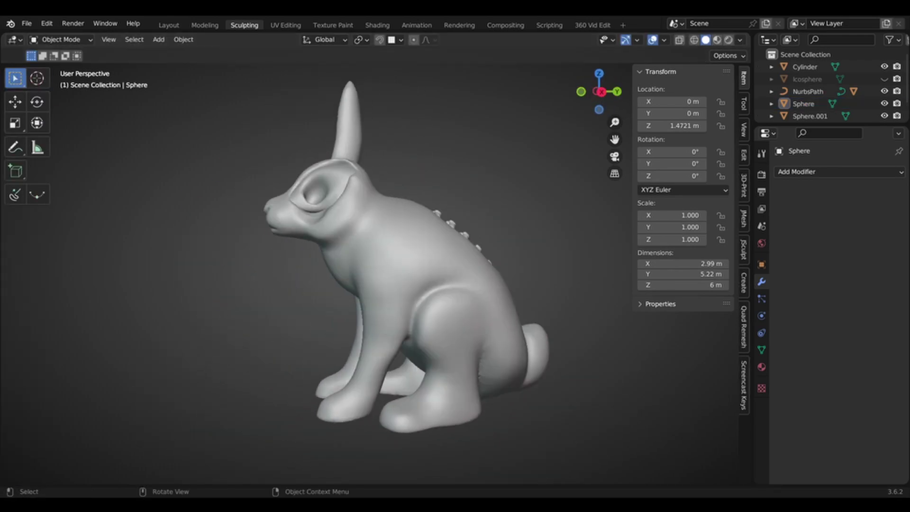
Sculpt the rabbit body with X symmetry, reshaping the hind feet from below with the Grab brush at 71 px.
{"action": "left_click", "coordinate": [370, 295]}
{"action": "key", "text": "ctrl+Tab"}
{"action": "key", "text": "KP_3"}
{"action": "key", "text": "ctrl+KP_7"}
{"action": "middle_click_drag", "start_coordinate": [352, 339], "coordinate": [379, 351]}
{"action": "key", "text": "g"}
{"action": "key", "text": "f"}
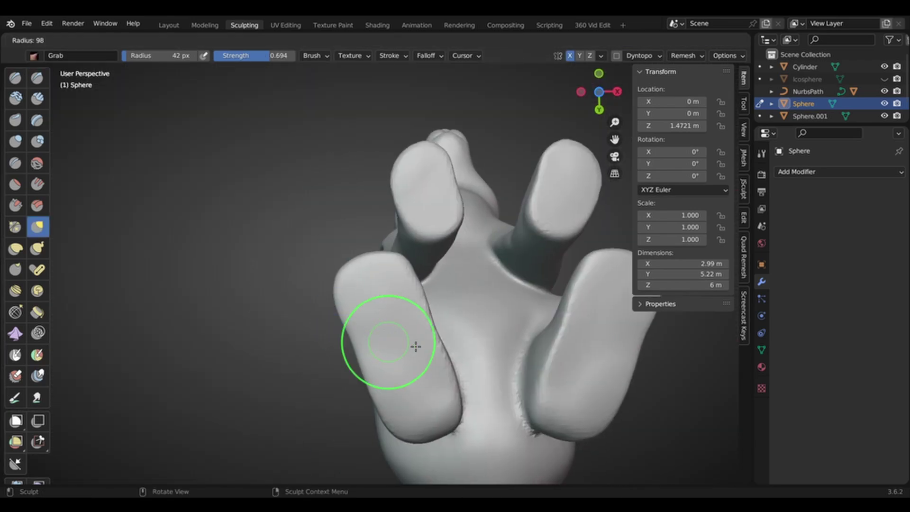
{"action": "key", "text": "ctrl+KP_7"}
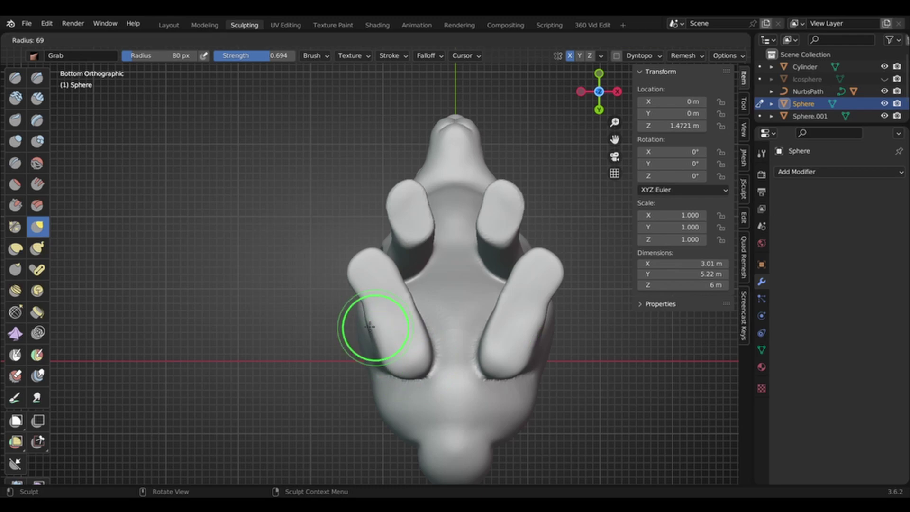
{"action": "mouse_move", "coordinate": [417, 340]}
{"action": "middle_mouse_down"}
{"action": "mouse_move", "coordinate": [386, 371]}
{"action": "mouse_move", "coordinate": [459, 390]}
{"action": "middle_mouse_up"}
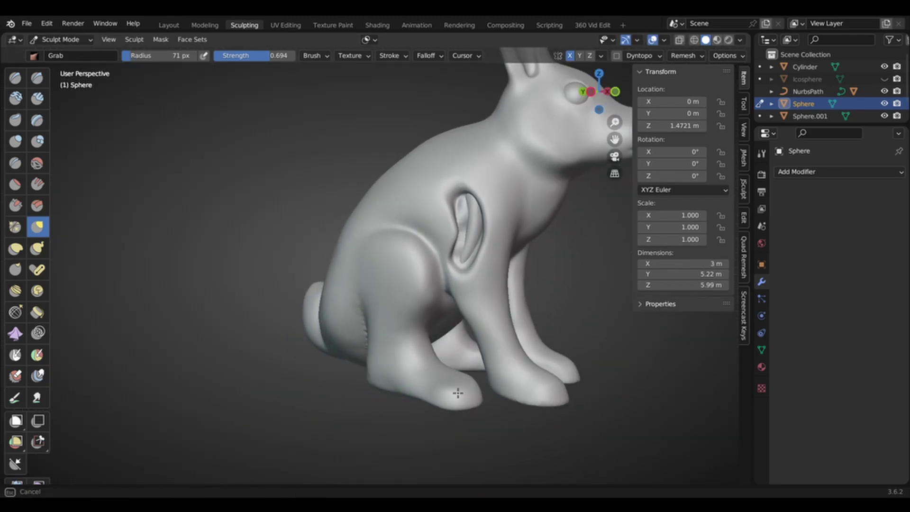
Raise small toe pads under the front of the hind feet with the Draw brush at 33 px.
{"action": "key", "text": "x"}
{"action": "scroll", "coordinate": [426, 389], "scroll_direction": "up", "scroll_amount": 5}
{"action": "scroll", "coordinate": [334, 328], "scroll_direction": "down", "scroll_amount": 4}
{"action": "key", "text": "f"}
{"action": "mouse_move", "coordinate": [334, 328]}
{"action": "middle_mouse_down"}
{"action": "mouse_move", "coordinate": [428, 379]}
{"action": "mouse_move", "coordinate": [232, 259]}
{"action": "mouse_move", "coordinate": [486, 383]}
{"action": "mouse_move", "coordinate": [369, 286]}
{"action": "mouse_move", "coordinate": [350, 299]}
{"action": "middle_mouse_up"}
{"action": "scroll", "coordinate": [428, 380], "scroll_direction": "up", "scroll_amount": 4}
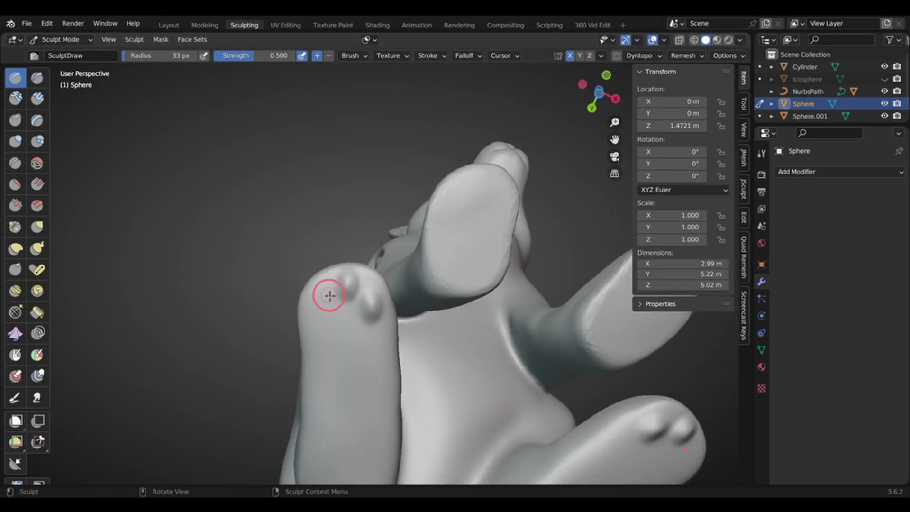
Build up the hind feet's toes from the front and top with the Draw brush at 60 px and 80 px.
{"action": "middle_click_drag", "start_coordinate": [296, 317], "coordinate": [294, 384]}
{"action": "key", "text": "x"}
{"action": "key", "text": "f"}
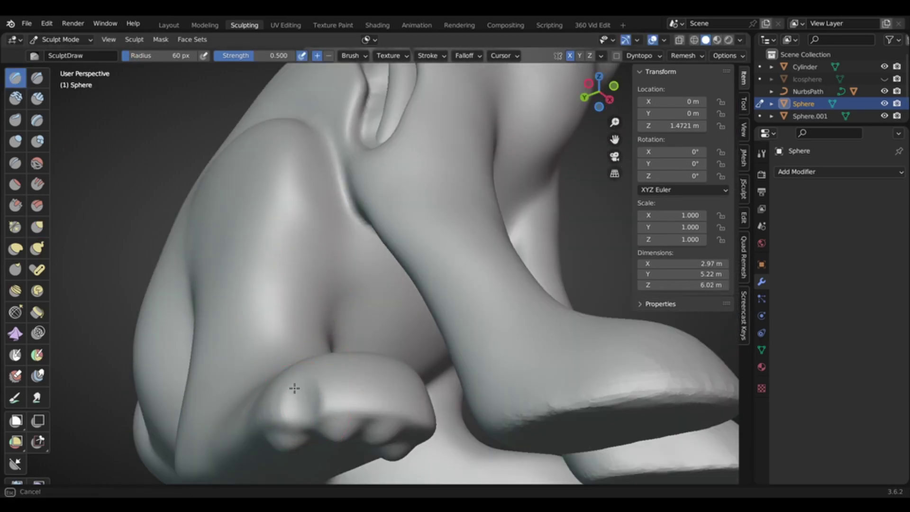
{"action": "left_click_drag", "start_coordinate": [295, 388], "coordinate": [293, 403]}
{"action": "middle_click_drag", "start_coordinate": [292, 403], "coordinate": [260, 319]}
{"action": "mouse_move", "coordinate": [261, 331]}
{"action": "left_mouse_down"}
{"action": "mouse_move", "coordinate": [270, 368]}
{"action": "mouse_move", "coordinate": [247, 365]}
{"action": "left_mouse_up"}
{"action": "mouse_move", "coordinate": [246, 365]}
{"action": "middle_mouse_down"}
{"action": "mouse_move", "coordinate": [285, 403]}
{"action": "mouse_move", "coordinate": [341, 322]}
{"action": "middle_mouse_up"}
{"action": "key", "text": "f"}
{"action": "left_click_drag", "start_coordinate": [341, 323], "coordinate": [344, 334]}
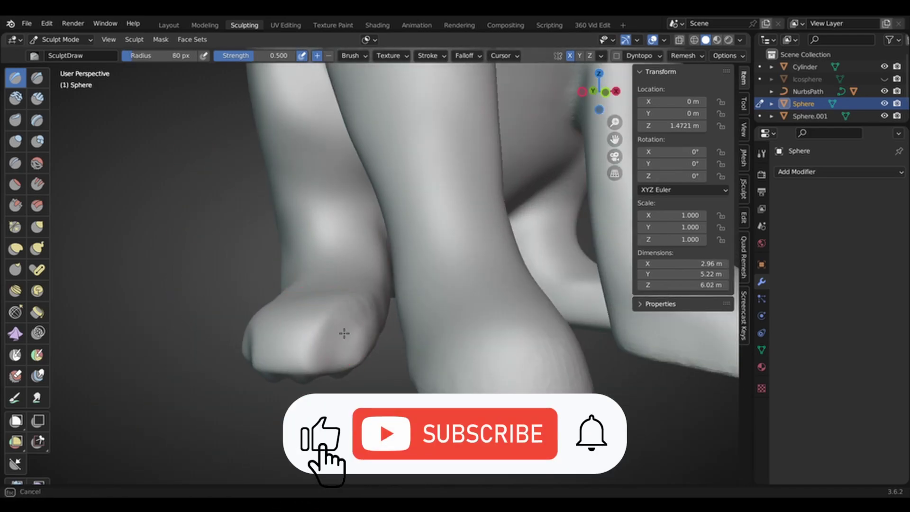
{"action": "mouse_move", "coordinate": [372, 293]}
{"action": "middle_mouse_down"}
{"action": "mouse_move", "coordinate": [280, 303]}
{"action": "mouse_move", "coordinate": [334, 351]}
{"action": "middle_mouse_up"}
{"action": "left_click_drag", "start_coordinate": [334, 351], "coordinate": [337, 362]}
{"action": "mouse_move", "coordinate": [337, 362]}
{"action": "middle_mouse_down"}
{"action": "mouse_move", "coordinate": [315, 303]}
{"action": "mouse_move", "coordinate": [352, 379]}
{"action": "mouse_move", "coordinate": [319, 337]}
{"action": "mouse_move", "coordinate": [329, 305]}
{"action": "middle_mouse_up"}
Crease around the hind feet's toes and toe pads with the Crease brush at 43 px.
{"action": "key", "text": "shift+c"}
{"action": "key", "text": "bracketleft"}
{"action": "key", "text": "bracketleft"}
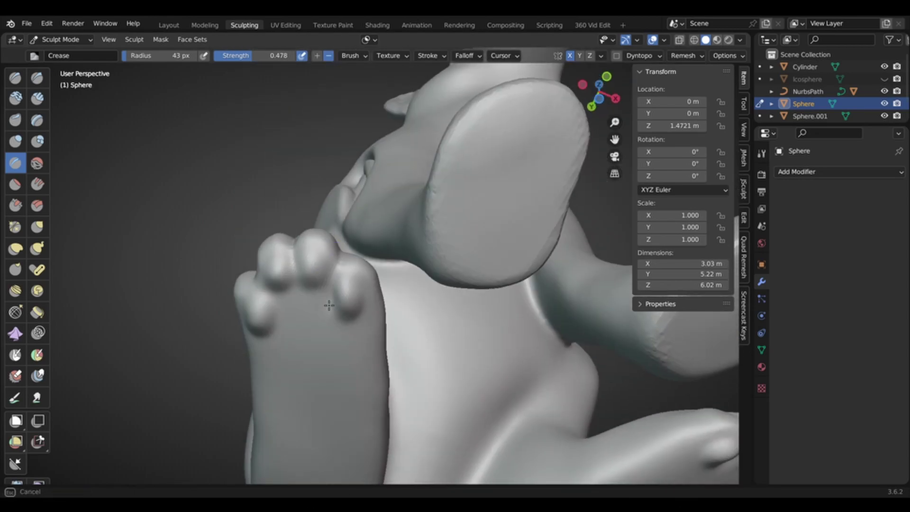
Adjust the shape of the hind feet's toes with the Grab brush at 112 px.
{"action": "key", "text": "g"}
{"action": "middle_click_drag", "start_coordinate": [305, 246], "coordinate": [279, 264]}
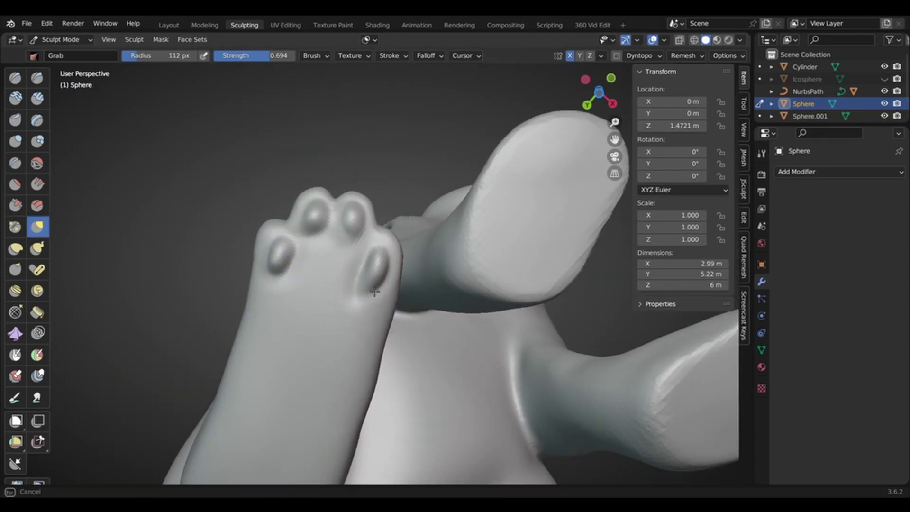
{"action": "left_click", "coordinate": [269, 250]}
{"action": "left_click_drag", "start_coordinate": [270, 246], "coordinate": [268, 258]}
{"action": "mouse_move", "coordinate": [268, 258]}
{"action": "middle_mouse_down"}
{"action": "mouse_move", "coordinate": [305, 268]}
{"action": "mouse_move", "coordinate": [303, 222]}
{"action": "mouse_move", "coordinate": [214, 176]}
{"action": "middle_mouse_up"}
Build a large central pad under each hind foot with the Draw brush at 39 px.
{"action": "key", "text": "shift+c"}
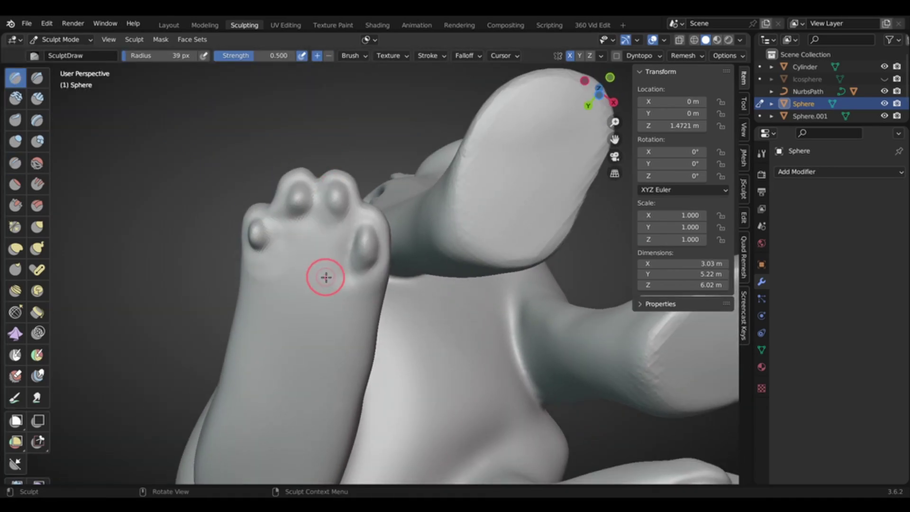
{"action": "left_click_drag", "start_coordinate": [291, 290], "coordinate": [276, 285]}
{"action": "key", "text": "f"}
{"action": "left_click", "coordinate": [254, 227]}
{"action": "scroll", "coordinate": [254, 227], "scroll_direction": "down", "scroll_amount": 5}
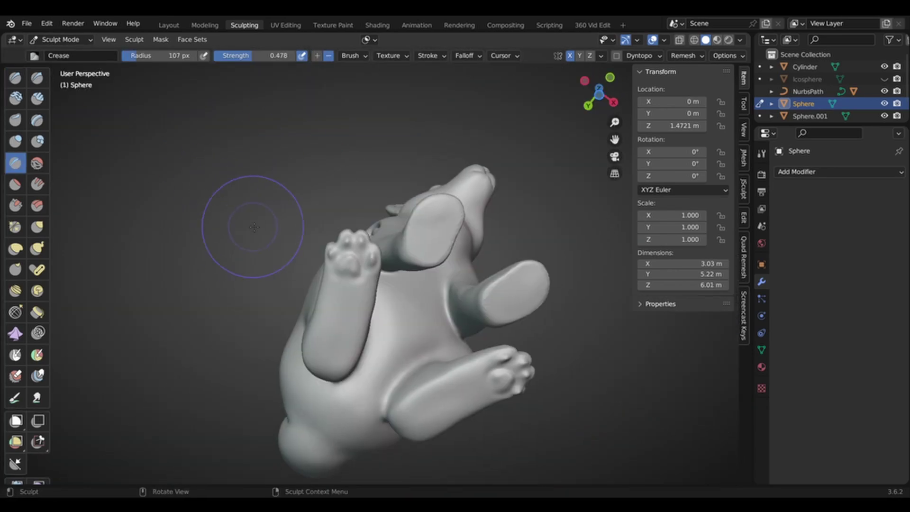
Outline the hind feet's toe pads and central pad with the Crease brush at 39 px.
{"action": "scroll", "coordinate": [254, 227], "scroll_direction": "up", "scroll_amount": 8}
{"action": "key", "text": "f"}
{"action": "left_click", "coordinate": [196, 153]}
{"action": "key", "text": "x"}
{"action": "middle_click_drag", "start_coordinate": [324, 188], "coordinate": [233, 218]}
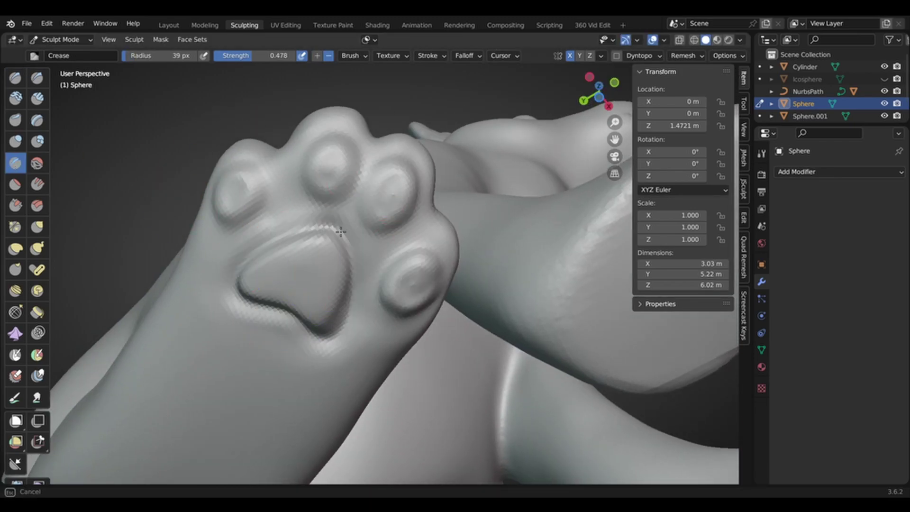
{"action": "middle_click_drag", "start_coordinate": [378, 168], "coordinate": [400, 238]}
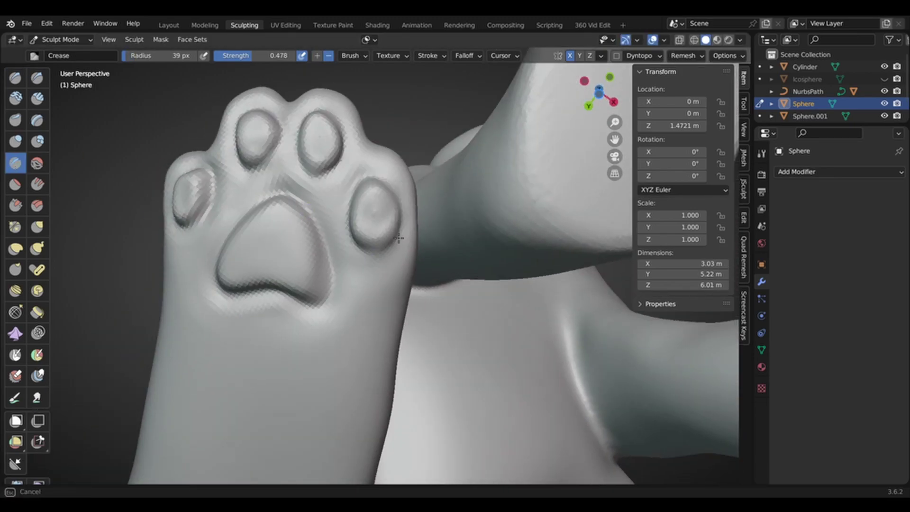
Soften the creased pads of the hind feet with the Smooth brush at 52 px.
{"action": "key", "text": "f"}
{"action": "left_click", "coordinate": [412, 190]}
{"action": "middle_click_drag", "start_coordinate": [402, 189], "coordinate": [332, 256], "text": "ctrl"}
{"action": "middle_click_drag", "start_coordinate": [331, 256], "coordinate": [283, 186], "text": "ctrl"}
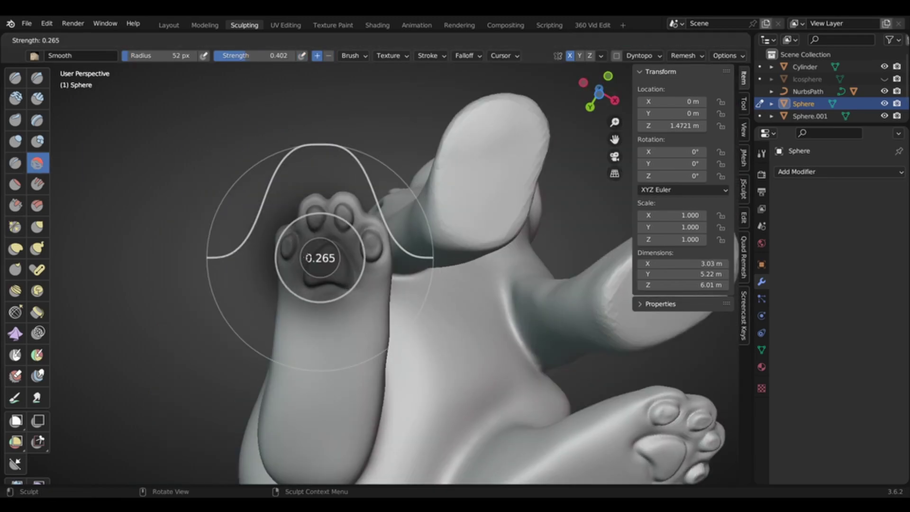
{"action": "middle_click_drag", "start_coordinate": [256, 157], "coordinate": [331, 270]}
Reshape the front feet from the bottom view with the Grab brush at 299 px.
{"action": "key", "text": "x"}
{"action": "mouse_move", "coordinate": [341, 332]}
{"action": "middle_mouse_down"}
{"action": "mouse_move", "coordinate": [359, 242]}
{"action": "mouse_move", "coordinate": [331, 229]}
{"action": "middle_mouse_up"}
{"action": "key", "text": "g"}
{"action": "key", "text": "ctrl+KP_7"}
{"action": "left_click_drag", "start_coordinate": [331, 285], "coordinate": [327, 304]}
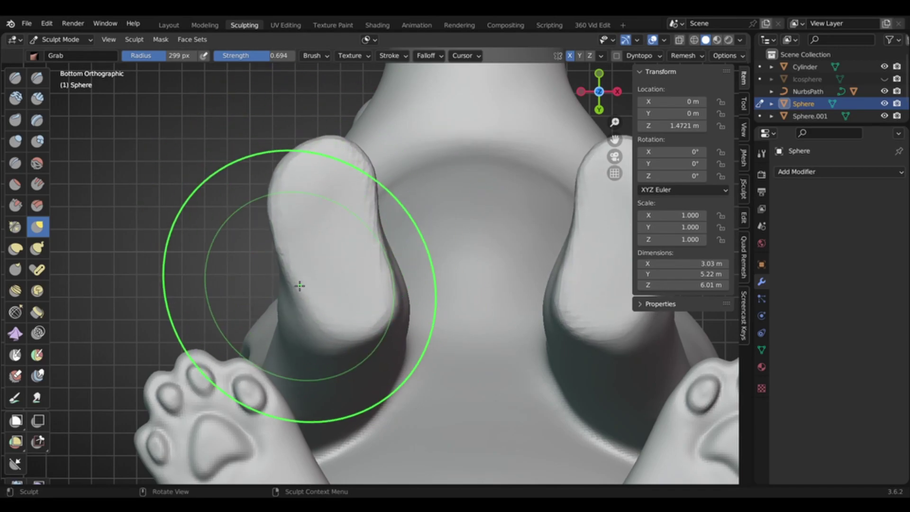
Carve the lower front legs with the Draw brush and even them out with the Smooth brush at 143 px.
{"action": "key", "text": "x"}
{"action": "mouse_move", "coordinate": [299, 285]}
{"action": "middle_mouse_down"}
{"action": "mouse_move", "coordinate": [223, 240]}
{"action": "mouse_move", "coordinate": [322, 237]}
{"action": "middle_mouse_up"}
{"action": "key", "text": "f"}
{"action": "left_click", "coordinate": [237, 237]}
{"action": "left_click_drag", "start_coordinate": [298, 399], "coordinate": [224, 224], "text": "ctrl"}
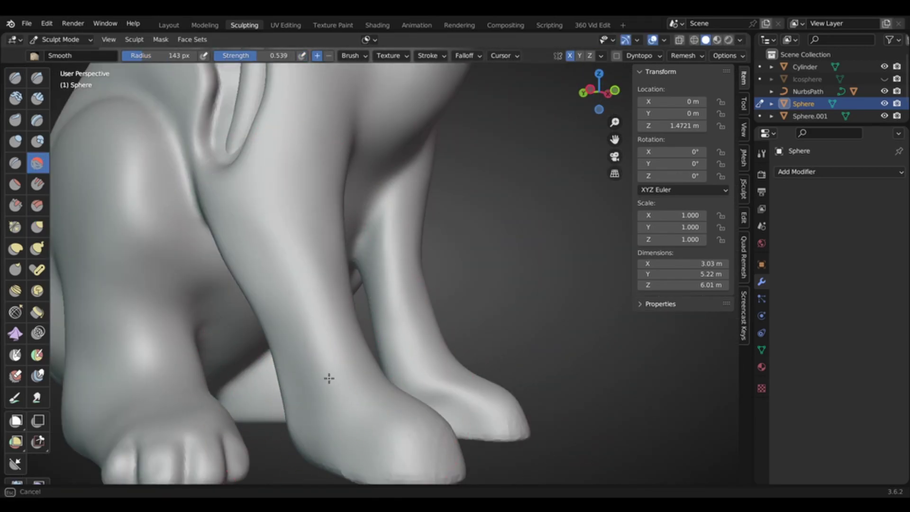
{"action": "mouse_move", "coordinate": [329, 378]}
{"action": "middle_mouse_down"}
{"action": "mouse_move", "coordinate": [279, 332]}
{"action": "mouse_move", "coordinate": [177, 143]}
{"action": "mouse_move", "coordinate": [265, 237]}
{"action": "mouse_move", "coordinate": [289, 285]}
{"action": "middle_mouse_up"}
Carve in the area above the front feet's heels with the Draw brush at 78 px.
{"action": "key", "text": "x"}
{"action": "key", "text": "f"}
{"action": "left_click", "coordinate": [331, 284]}
{"action": "left_click_drag", "start_coordinate": [370, 308], "coordinate": [399, 275], "text": "ctrl"}
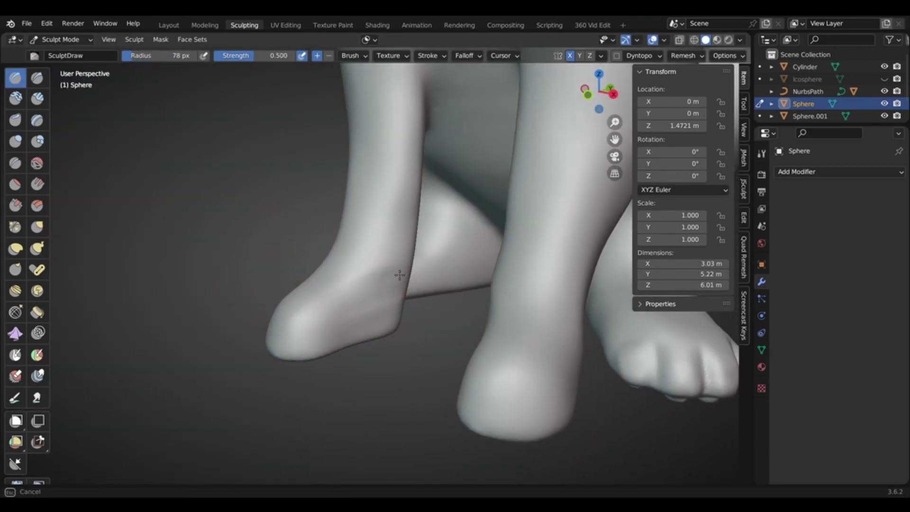
Build up the upper surface of the front feet with the Draw brush at 93 px.
{"action": "middle_click_drag", "start_coordinate": [400, 275], "coordinate": [380, 227]}
{"action": "key", "text": "f"}
{"action": "left_click", "coordinate": [398, 294]}
{"action": "mouse_move", "coordinate": [379, 289]}
{"action": "middle_mouse_down"}
{"action": "mouse_move", "coordinate": [233, 270]}
{"action": "mouse_move", "coordinate": [355, 260]}
{"action": "mouse_move", "coordinate": [403, 293]}
{"action": "middle_mouse_up"}
{"action": "key", "text": "f"}
{"action": "left_click_drag", "start_coordinate": [441, 365], "coordinate": [429, 325]}
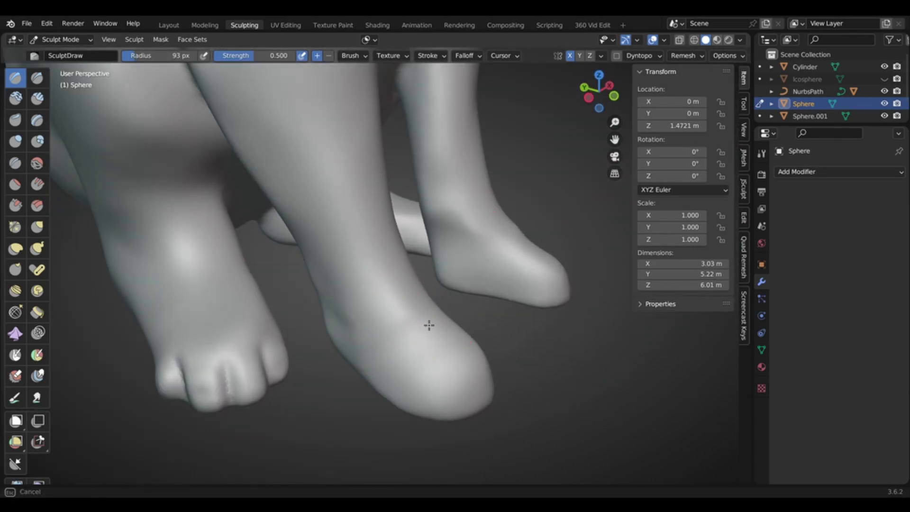
Raise four toe pads under each front foot with the Draw brush at 52 px.
{"action": "scroll", "coordinate": [429, 325], "scroll_direction": "down", "scroll_amount": 3}
{"action": "middle_click_drag", "start_coordinate": [361, 282], "coordinate": [287, 237]}
{"action": "scroll", "coordinate": [286, 237], "scroll_direction": "up", "scroll_amount": 4}
{"action": "key", "text": "bracketleft"}
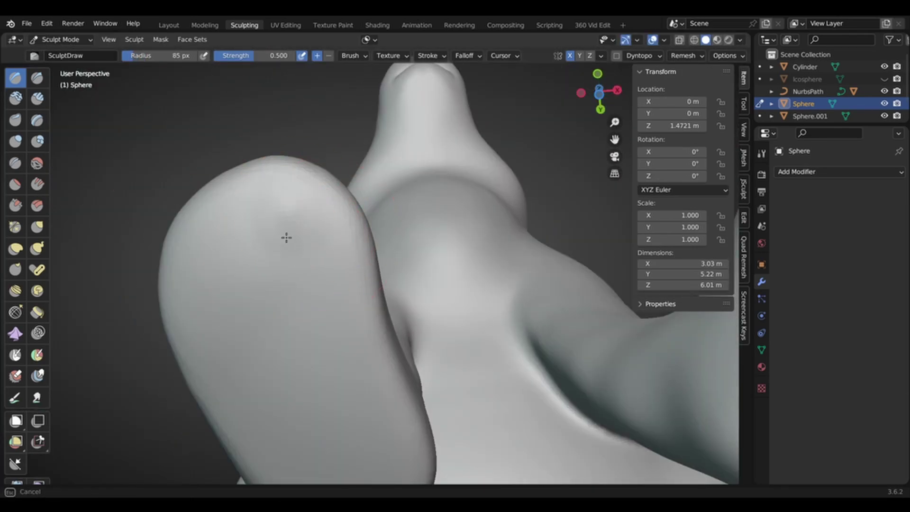
{"action": "middle_click_drag", "start_coordinate": [216, 269], "coordinate": [300, 260], "text": "shift"}
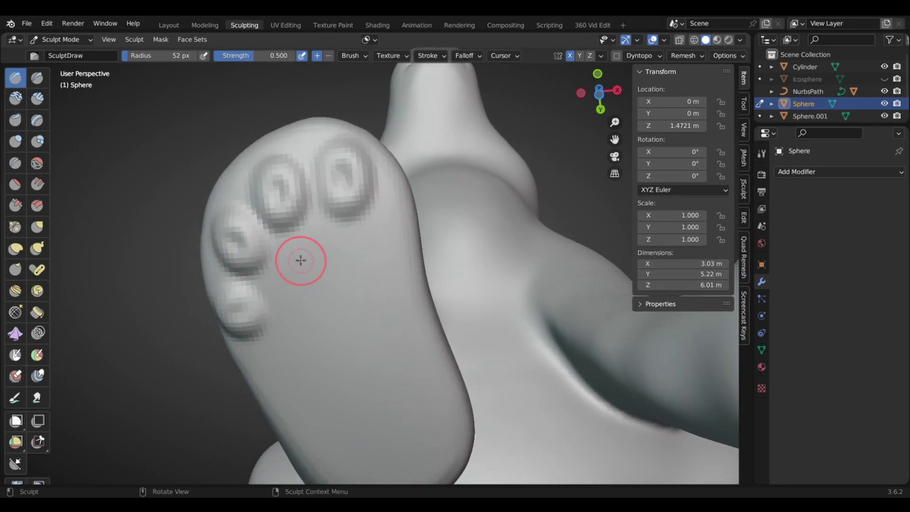
Carve the grooves that separate the front feet's toes with the Crease brush at 42 px.
{"action": "middle_click_drag", "start_coordinate": [240, 311], "coordinate": [312, 290]}
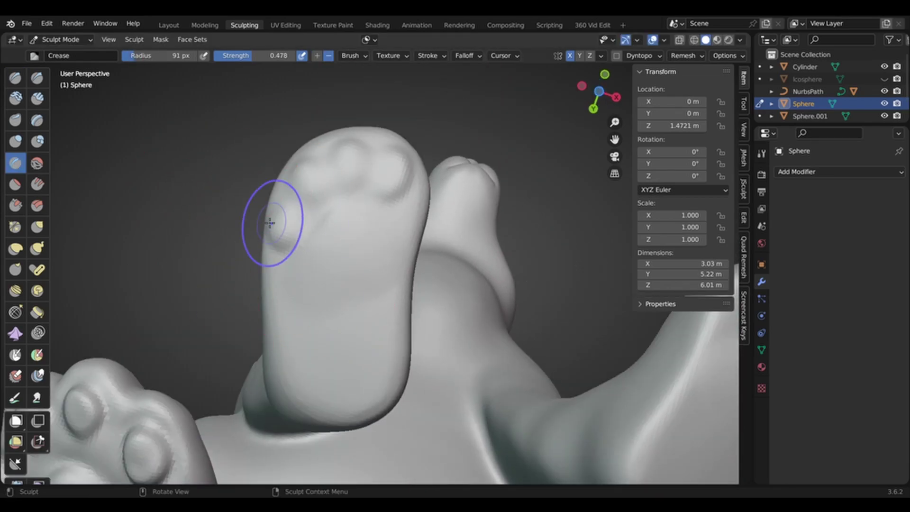
{"action": "key", "text": "f"}
{"action": "left_click", "coordinate": [246, 223]}
{"action": "mouse_move", "coordinate": [246, 222]}
{"action": "middle_mouse_down"}
{"action": "mouse_move", "coordinate": [205, 256]}
{"action": "mouse_move", "coordinate": [331, 353]}
{"action": "middle_mouse_up"}
{"action": "middle_click_drag", "start_coordinate": [351, 294], "coordinate": [288, 279]}
{"action": "left_click_drag", "start_coordinate": [352, 411], "coordinate": [353, 366]}
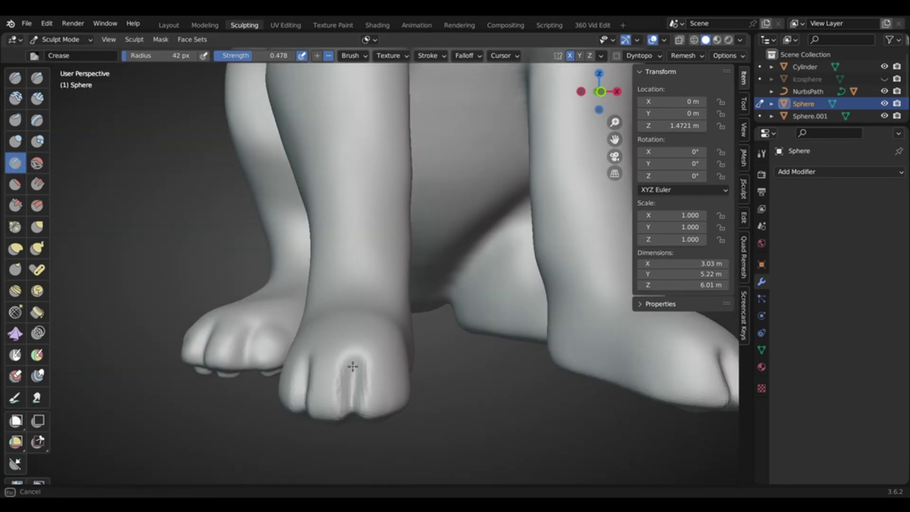
{"action": "middle_click_drag", "start_coordinate": [352, 366], "coordinate": [301, 220]}
Try outlining the front feet's toe pads with the Crease brush at 35 px, and undo the last strokes.
{"action": "key", "text": "bracketleft"}
{"action": "key", "text": "bracketleft"}
{"action": "key", "text": "bracketleft"}
{"action": "key", "text": "bracketleft"}
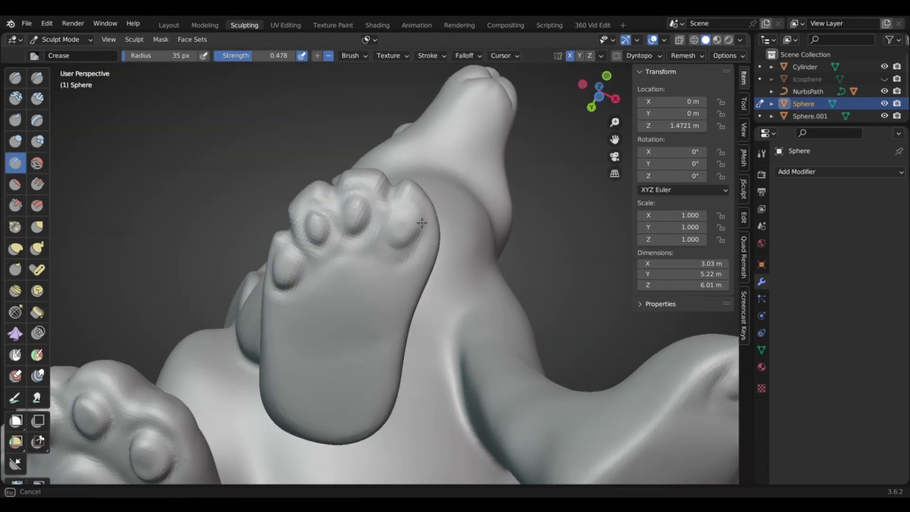
{"action": "left_click_drag", "start_coordinate": [422, 223], "coordinate": [411, 243]}
{"action": "key", "text": "ctrl+z"}
{"action": "key", "text": "ctrl+z"}
{"action": "key", "text": "ctrl+z"}
{"action": "key", "text": "ctrl+z"}
Build toe pads and a central pad under the front feet with the Draw brush and outline them with the Crease brush.
{"action": "left_click", "coordinate": [15, 78]}
{"action": "left_click_drag", "start_coordinate": [409, 209], "coordinate": [411, 233]}
{"action": "left_click_drag", "start_coordinate": [357, 213], "coordinate": [353, 229]}
{"action": "mouse_move", "coordinate": [332, 279]}
{"action": "left_mouse_down"}
{"action": "mouse_move", "coordinate": [351, 299]}
{"action": "mouse_move", "coordinate": [365, 280]}
{"action": "left_mouse_up"}
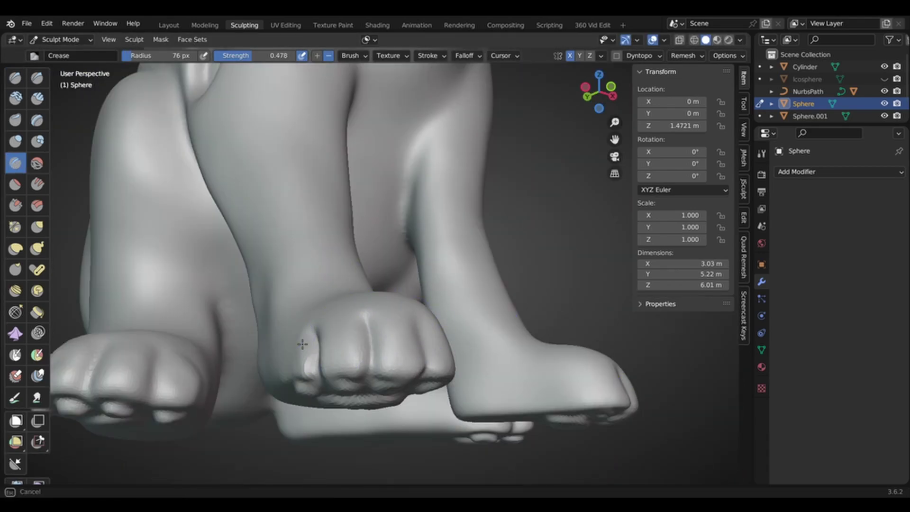
{"action": "middle_click_drag", "start_coordinate": [302, 343], "coordinate": [303, 232]}
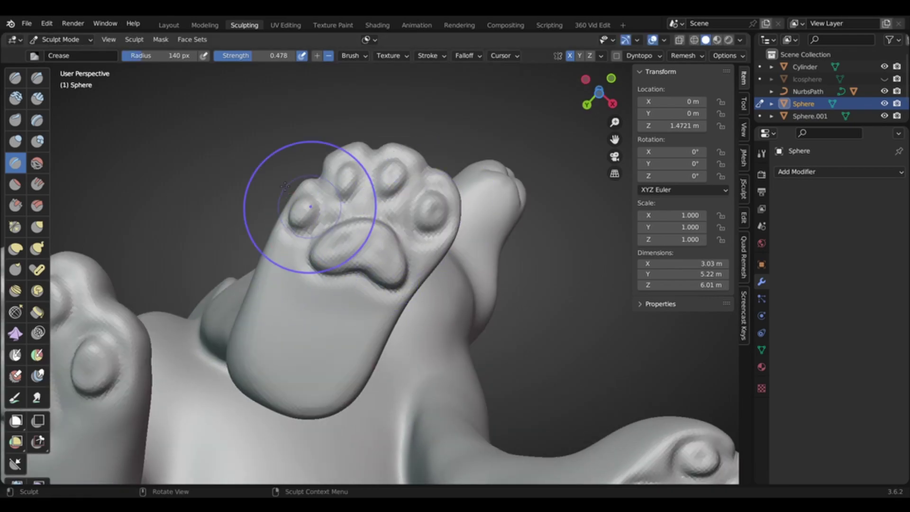
{"action": "left_click_drag", "start_coordinate": [310, 207], "coordinate": [368, 142], "text": "shift"}
Deepen the creases between the front feet's toes with the Crease brush at 31 px, undoing one stroke.
{"action": "middle_click_drag", "start_coordinate": [339, 118], "coordinate": [337, 303]}
{"action": "key", "text": "f"}
{"action": "left_click", "coordinate": [337, 394]}
{"action": "middle_click_drag", "start_coordinate": [337, 360], "coordinate": [339, 250]}
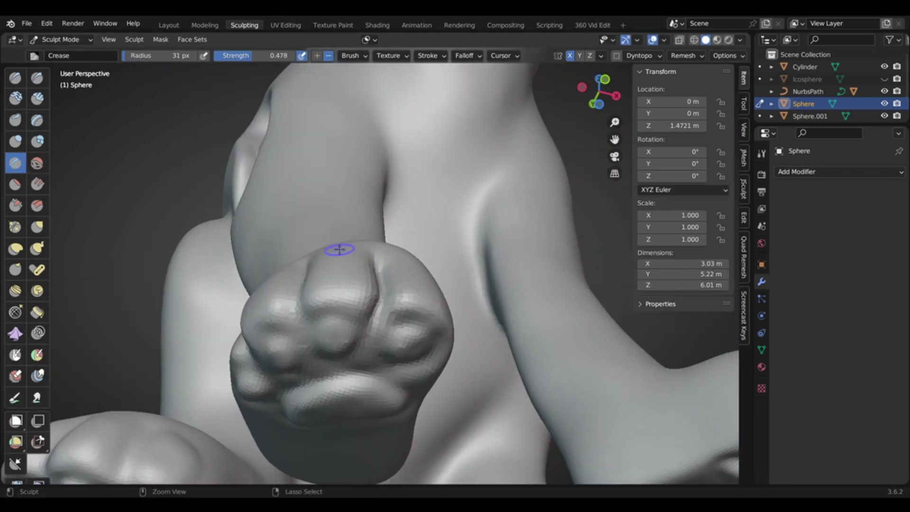
{"action": "key", "text": "ctrl+z"}
{"action": "mouse_move", "coordinate": [293, 220]}
{"action": "middle_mouse_down"}
{"action": "mouse_move", "coordinate": [288, 289]}
{"action": "mouse_move", "coordinate": [272, 231]}
{"action": "mouse_move", "coordinate": [285, 284]}
{"action": "middle_mouse_up"}
{"action": "key", "text": "f"}
{"action": "mouse_move", "coordinate": [285, 228]}
{"action": "middle_mouse_down"}
{"action": "mouse_move", "coordinate": [354, 311]}
{"action": "mouse_move", "coordinate": [297, 304]}
{"action": "mouse_move", "coordinate": [298, 348]}
{"action": "middle_mouse_up"}
{"action": "left_click", "coordinate": [373, 311]}
{"action": "middle_click_drag", "start_coordinate": [270, 303], "coordinate": [213, 277]}
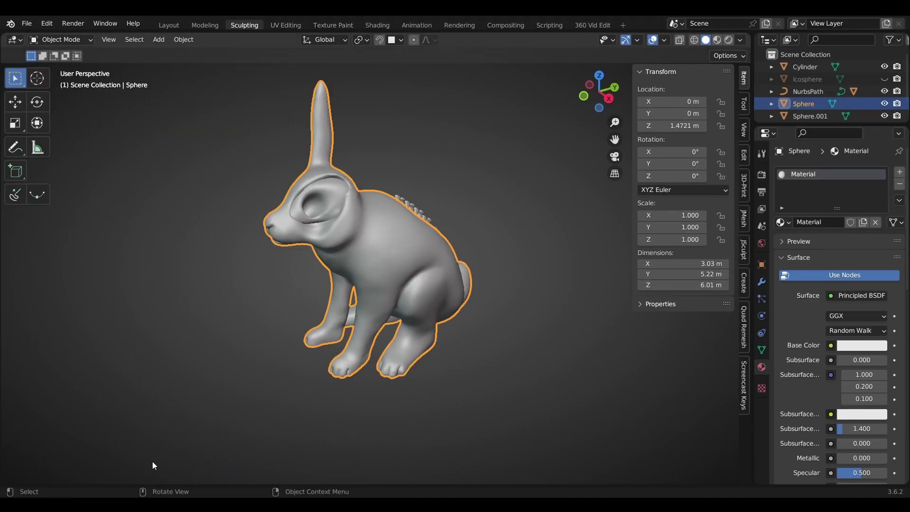
Split the 3D viewport in two and turn the new area into a Shader Editor, with the sidebars hidden.
{"action": "left_click_drag", "start_coordinate": [3, 483], "coordinate": [348, 48]}
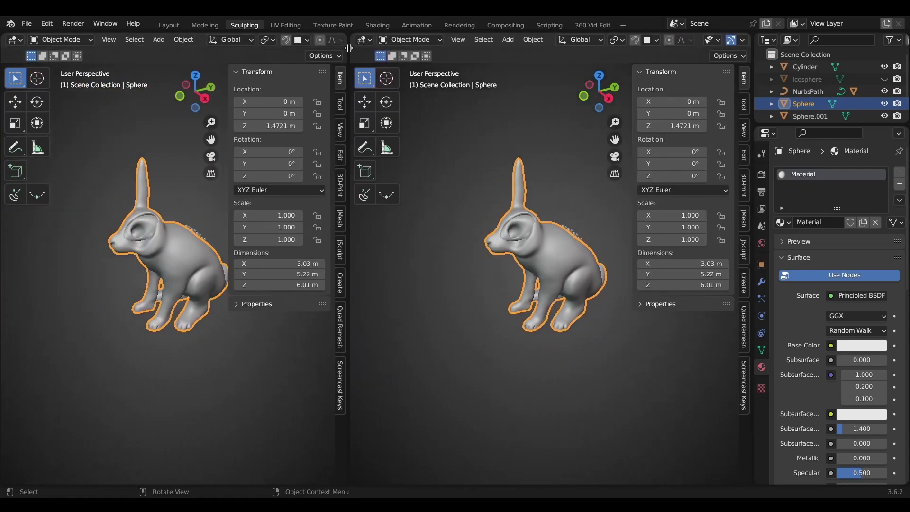
{"action": "key", "text": "n"}
{"action": "left_click", "coordinate": [15, 40]}
{"action": "left_click", "coordinate": [43, 152]}
{"action": "key", "text": "n"}
Frame the material nodes and the rabbit, and show the model in Material Preview shading.
{"action": "scroll", "coordinate": [78, 300], "scroll_direction": "up", "scroll_amount": 4}
{"action": "left_click", "coordinate": [455, 161]}
{"action": "scroll", "coordinate": [545, 237], "scroll_direction": "up", "scroll_amount": 4}
{"action": "scroll", "coordinate": [711, 41], "scroll_direction": "down", "scroll_amount": 5}
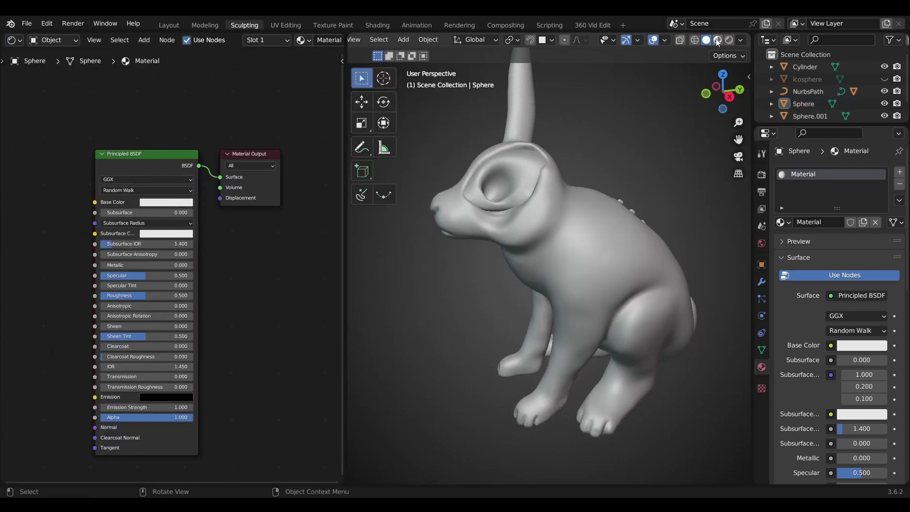
{"action": "left_click", "coordinate": [717, 41]}
{"action": "scroll", "coordinate": [240, 126], "scroll_direction": "down", "scroll_amount": 2}
Add a Texture Coordinate and Mapping node setup using Object coordinates, and delete its Image Texture node.
{"action": "key", "text": "ctrl+t"}
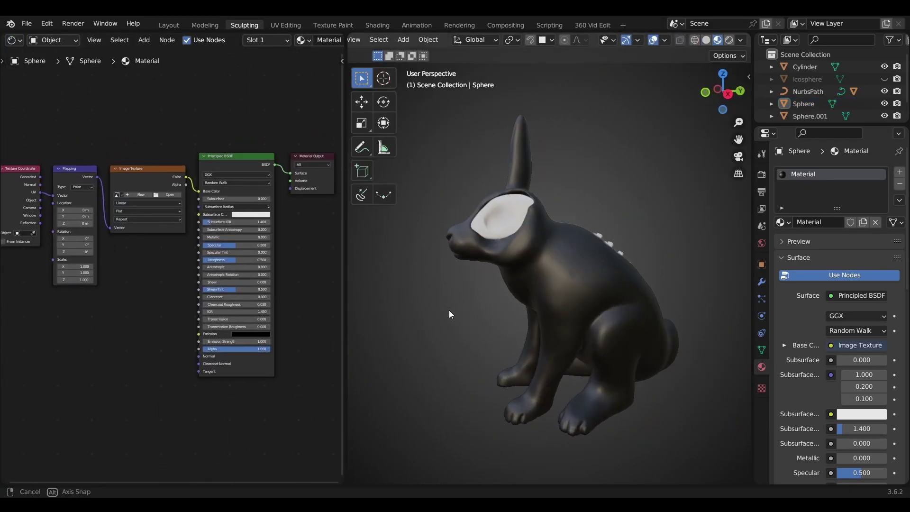
{"action": "middle_click_drag", "start_coordinate": [449, 314], "coordinate": [455, 313]}
{"action": "middle_click_drag", "start_coordinate": [155, 272], "coordinate": [188, 290]}
{"action": "middle_click_drag", "start_coordinate": [522, 303], "coordinate": [482, 302]}
{"action": "left_click", "coordinate": [183, 203]}
{"action": "key", "text": "x"}
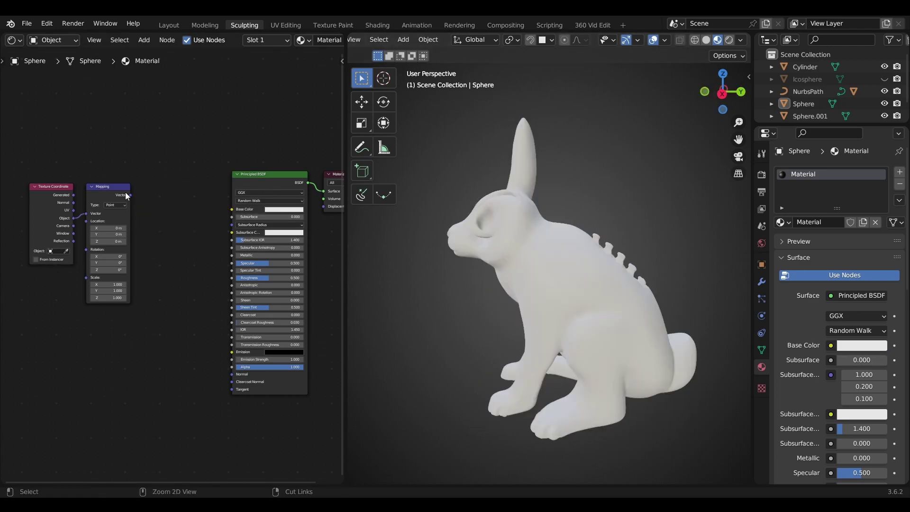
Try linking the Mapping node's Vector to the Principled BSDF's Base Color, and cut the link.
{"action": "left_click_drag", "start_coordinate": [131, 195], "coordinate": [231, 209]}
{"action": "middle_click_drag", "start_coordinate": [432, 281], "coordinate": [459, 295]}
{"action": "scroll", "coordinate": [261, 170], "scroll_direction": "up", "scroll_amount": 1}
{"action": "right_click_drag", "start_coordinate": [189, 284], "coordinate": [185, 190], "text": "ctrl"}
Darken the Principled BSDF's Base Color to a light grey.
{"action": "left_click", "coordinate": [286, 212]}
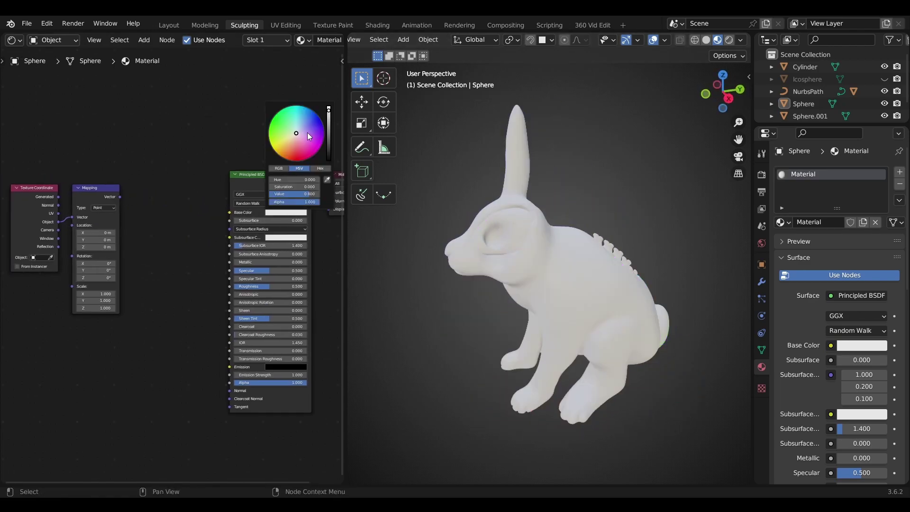
{"action": "left_click_drag", "start_coordinate": [328, 111], "coordinate": [328, 123]}
{"action": "middle_click_drag", "start_coordinate": [169, 322], "coordinate": [180, 302]}
Move the Texture Coordinate and Mapping nodes down and link the Mapping Vector to the Principled BSDF's Normal.
{"action": "left_click_drag", "start_coordinate": [152, 285], "coordinate": [36, 327]}
{"action": "left_click_drag", "start_coordinate": [127, 333], "coordinate": [241, 369]}
{"action": "left_click", "coordinate": [198, 279]}
{"action": "mouse_move", "coordinate": [536, 290]}
{"action": "middle_mouse_down"}
{"action": "mouse_move", "coordinate": [391, 287]}
{"action": "mouse_move", "coordinate": [535, 308]}
{"action": "middle_mouse_up"}
Add an Ambient Occlusion node and link its Color to the Material Output's Surface.
{"action": "middle_click_drag", "start_coordinate": [120, 158], "coordinate": [120, 192]}
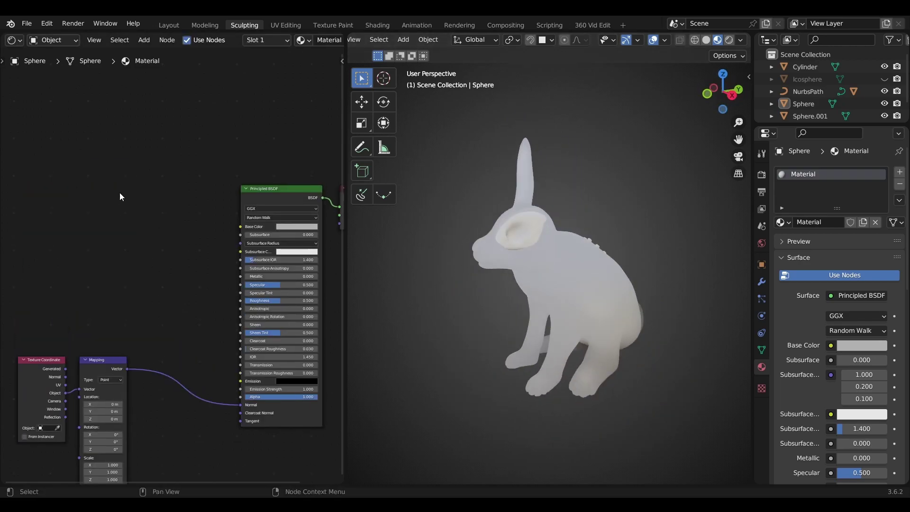
{"action": "key", "text": "shift+a"}
{"action": "left_click", "coordinate": [119, 193]}
{"action": "type", "text": "amb"}
{"action": "key", "text": "Return"}
{"action": "left_click", "coordinate": [119, 194]}
{"action": "left_click_drag", "start_coordinate": [165, 203], "coordinate": [339, 206]}
{"action": "middle_click_drag", "start_coordinate": [583, 335], "coordinate": [434, 309]}
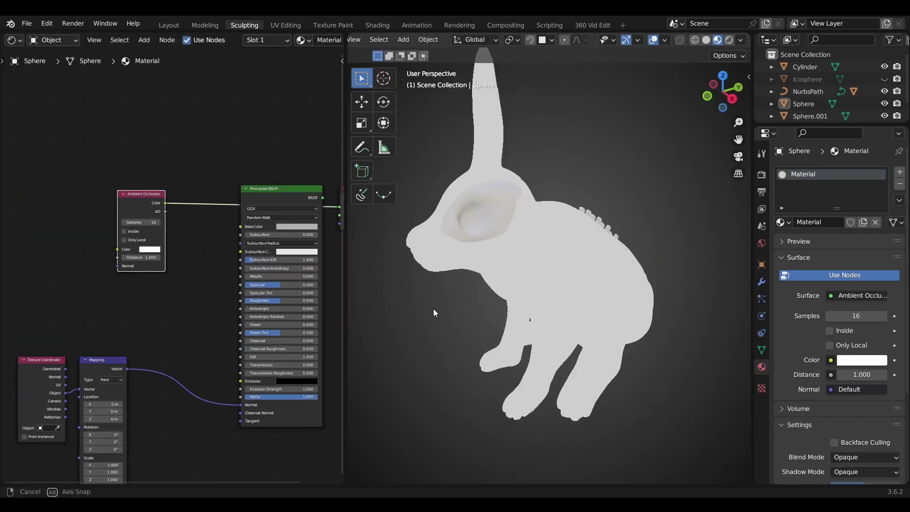
Set the Ambient Occlusion node's samples to 18 and move the Principled BSDF node down.
{"action": "left_click", "coordinate": [158, 223]}
{"action": "left_click", "coordinate": [158, 222]}
{"action": "left_click", "coordinate": [125, 231]}
{"action": "left_click", "coordinate": [124, 231]}
{"action": "left_click_drag", "start_coordinate": [263, 198], "coordinate": [249, 301]}
Insert a Color Ramp between the Ambient Occlusion node and the Material Output, and slide its black stop to 0.938.
{"action": "key", "text": "F3"}
{"action": "type", "text": "color ra"}
{"action": "key", "text": "Return"}
{"action": "left_click", "coordinate": [214, 154]}
{"action": "scroll", "coordinate": [217, 194], "scroll_direction": "up", "scroll_amount": 4}
{"action": "middle_click_drag", "start_coordinate": [216, 194], "coordinate": [160, 267]}
{"action": "left_click_drag", "start_coordinate": [159, 268], "coordinate": [168, 269]}
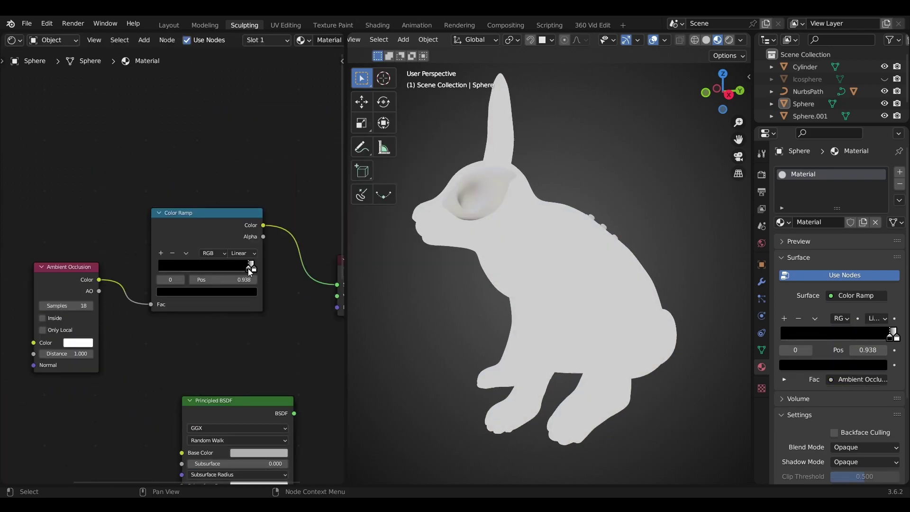
{"action": "scroll", "coordinate": [585, 331], "scroll_direction": "down", "scroll_amount": 2}
{"action": "middle_click_drag", "start_coordinate": [441, 313], "coordinate": [488, 338]}
{"action": "scroll", "coordinate": [255, 344], "scroll_direction": "down", "scroll_amount": 1}
{"action": "middle_click_drag", "start_coordinate": [255, 344], "coordinate": [215, 339]}
{"action": "left_click_drag", "start_coordinate": [35, 297], "coordinate": [29, 298]}
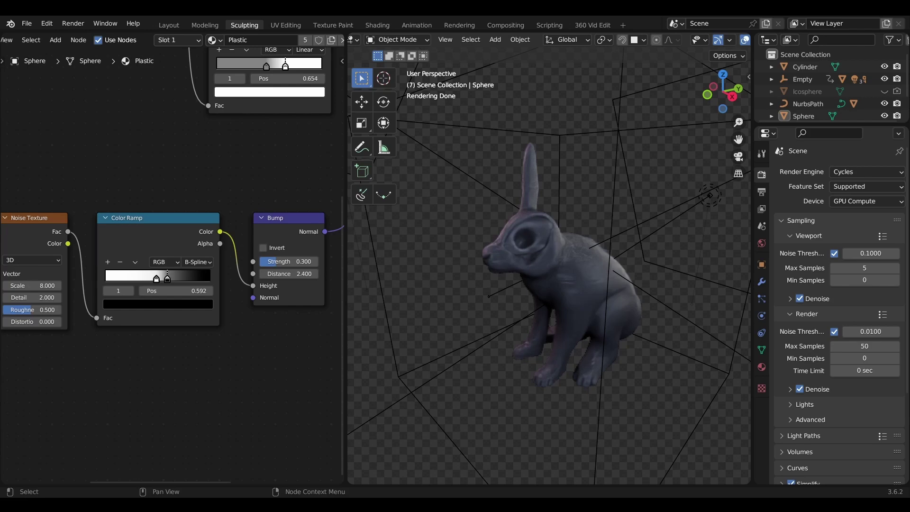
Preview the Noise Texture node's output on the rabbit in the Plastic material and inspect the streaks up close.
{"action": "middle_click_drag", "start_coordinate": [214, 191], "coordinate": [86, 198]}
{"action": "middle_click_drag", "start_coordinate": [200, 150], "coordinate": [121, 161]}
{"action": "middle_click_drag", "start_coordinate": [159, 189], "coordinate": [136, 193]}
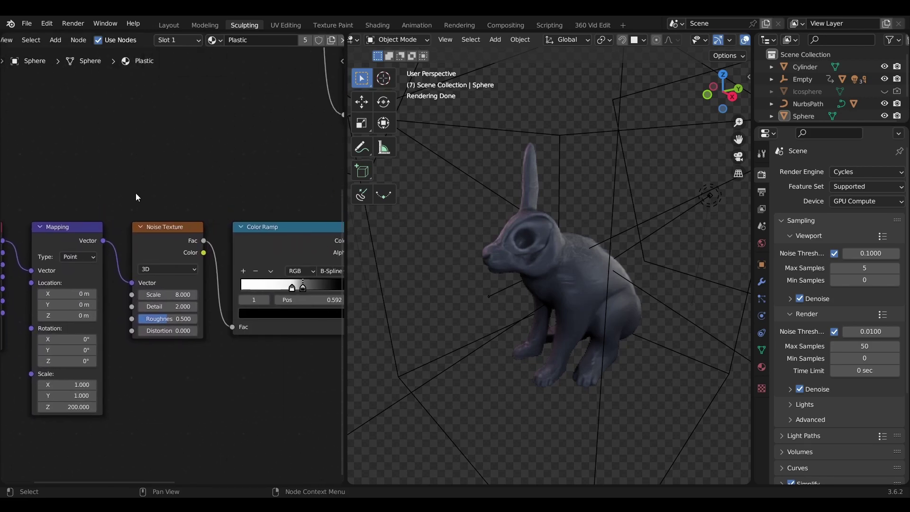
{"action": "left_click", "coordinate": [165, 228], "text": "ctrl+shift"}
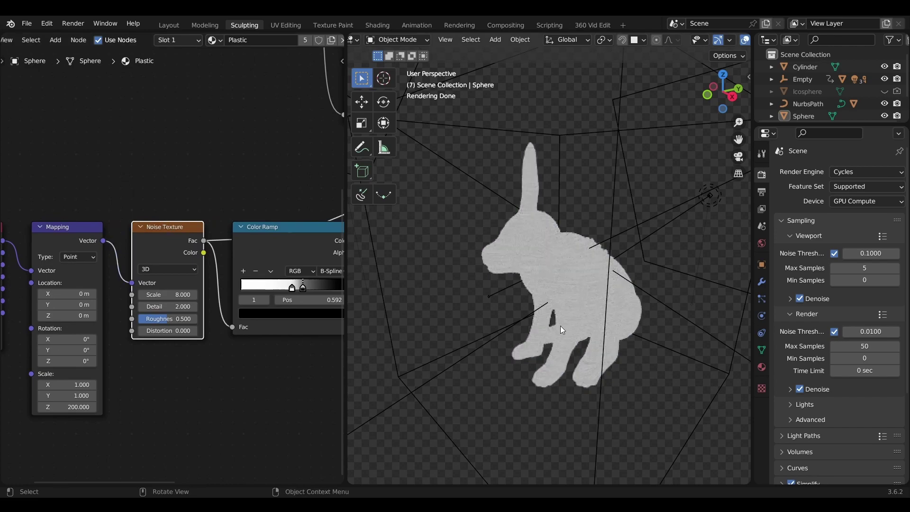
{"action": "scroll", "coordinate": [560, 322], "scroll_direction": "up", "scroll_amount": 4}
{"action": "scroll", "coordinate": [564, 320], "scroll_direction": "down", "scroll_amount": 2}
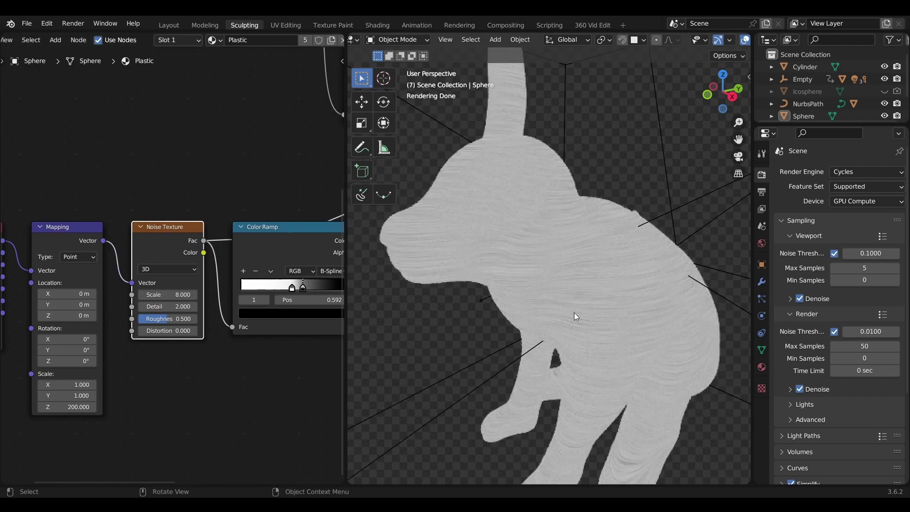
{"action": "middle_click_drag", "start_coordinate": [576, 316], "coordinate": [521, 281]}
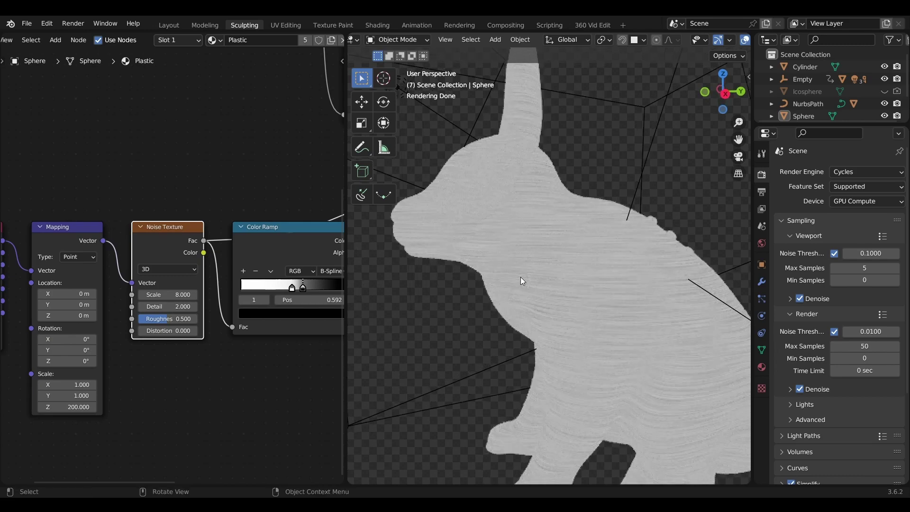
Set the Mapping node's Z scale to 20.
{"action": "middle_click_drag", "start_coordinate": [148, 420], "coordinate": [274, 311]}
{"action": "scroll", "coordinate": [209, 365], "scroll_direction": "up", "scroll_amount": 2}
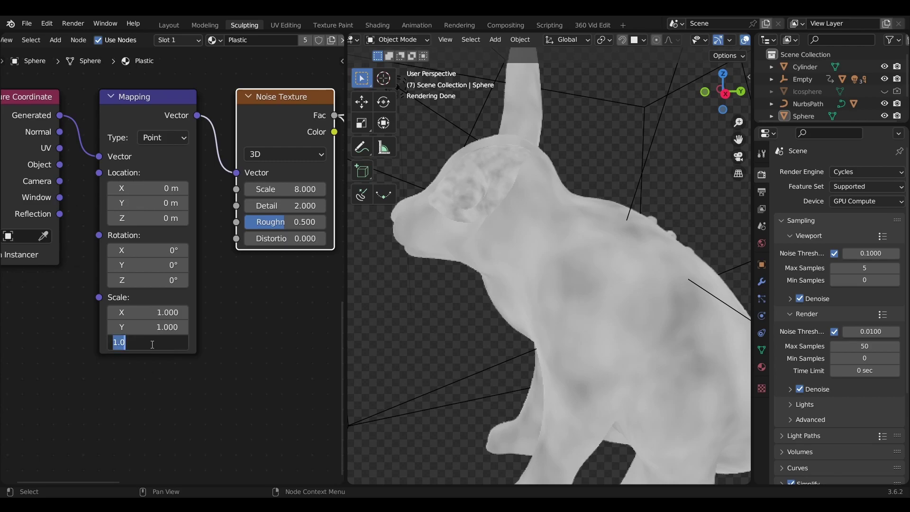
{"action": "scroll", "coordinate": [188, 392], "scroll_direction": "down", "scroll_amount": 1}
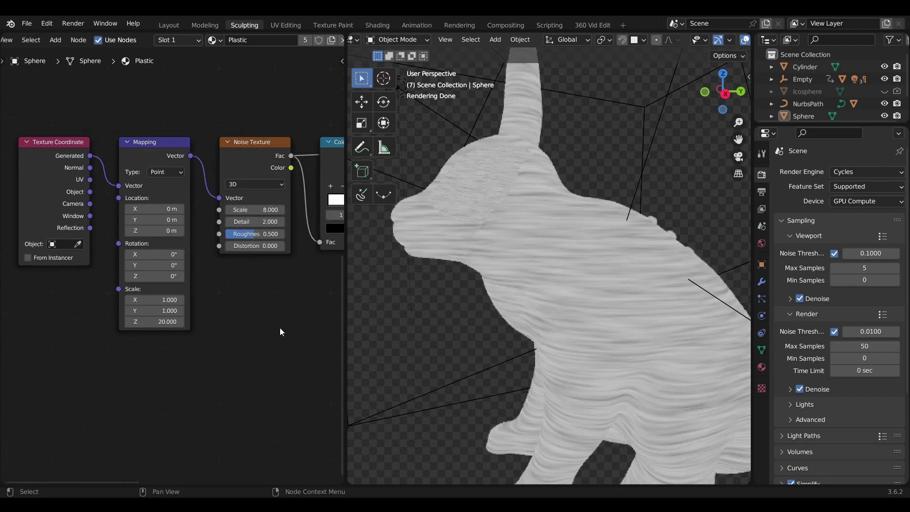
Preview the output of the Color Ramp between the Noise Texture and Bump nodes on the rabbit.
{"action": "middle_click_drag", "start_coordinate": [279, 328], "coordinate": [180, 382]}
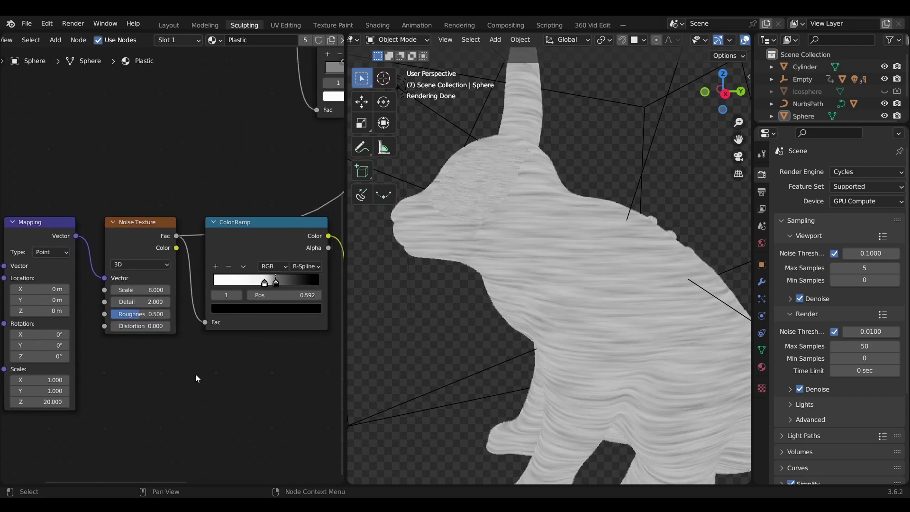
{"action": "middle_click_drag", "start_coordinate": [275, 362], "coordinate": [177, 394]}
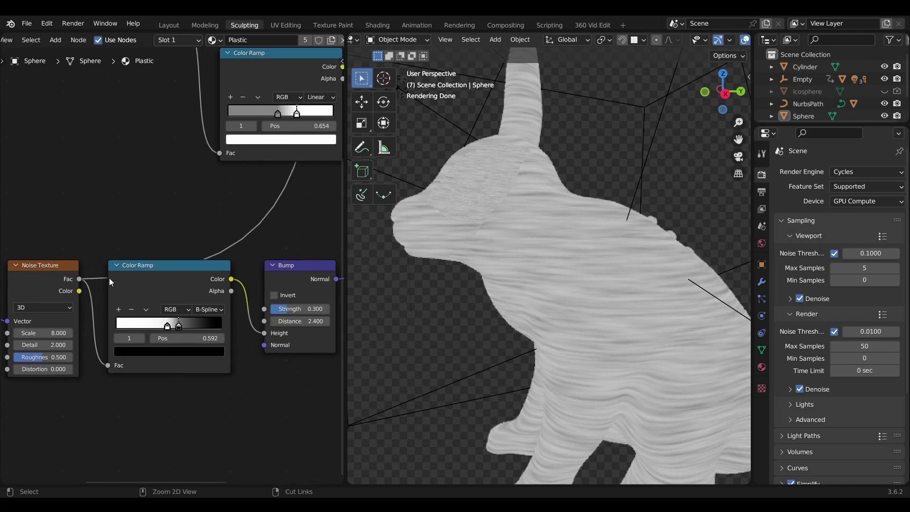
{"action": "left_click", "coordinate": [151, 263], "text": "ctrl+shift"}
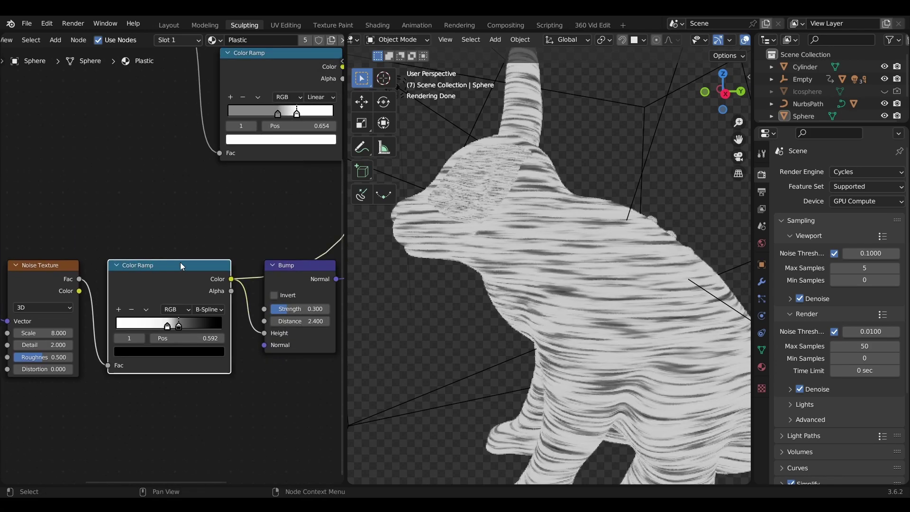
{"action": "middle_click_drag", "start_coordinate": [241, 210], "coordinate": [187, 197]}
{"action": "scroll", "coordinate": [97, 187], "scroll_direction": "up", "scroll_amount": 2}
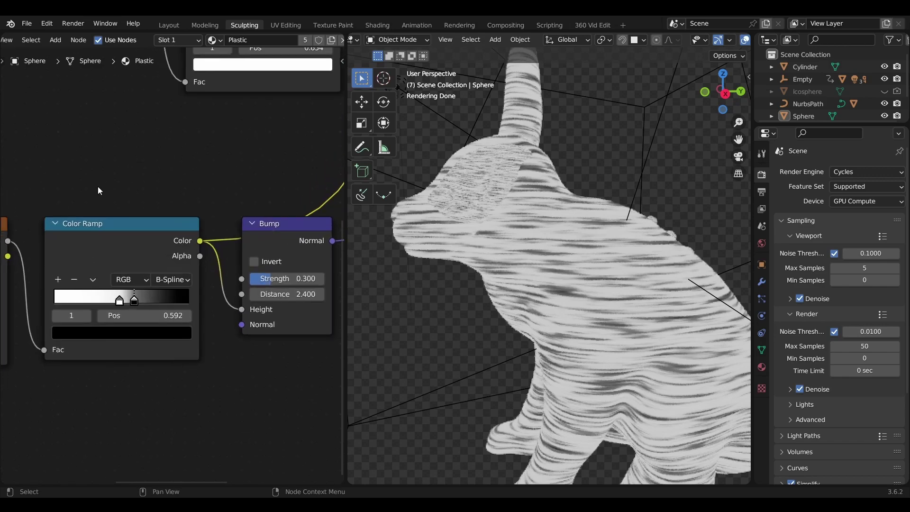
{"action": "middle_click_drag", "start_coordinate": [97, 186], "coordinate": [154, 178]}
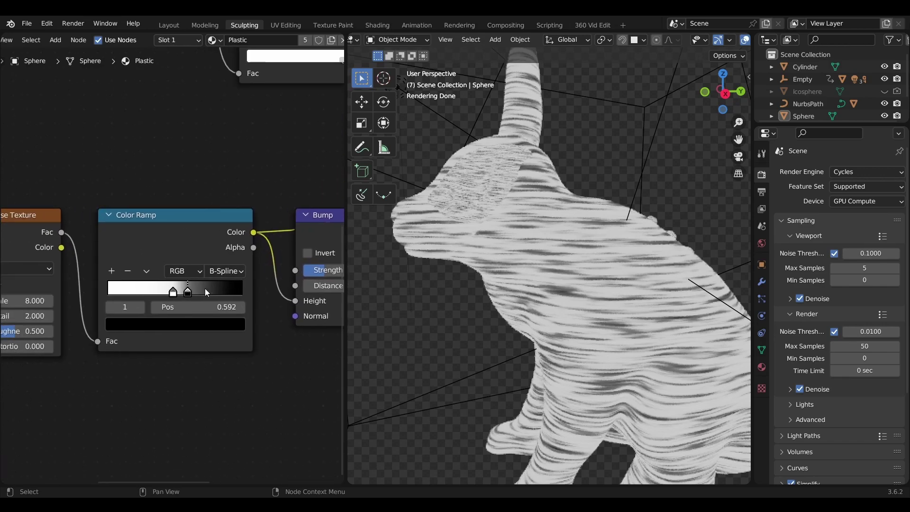
Preview the Bump node's Normal output on the rabbit.
{"action": "middle_click_drag", "start_coordinate": [312, 198], "coordinate": [153, 213]}
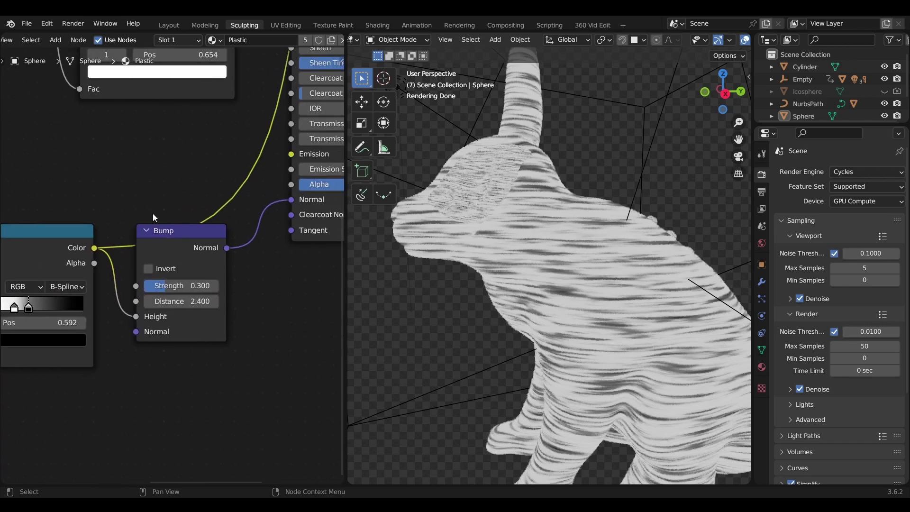
{"action": "left_click", "coordinate": [183, 229], "text": "ctrl+shift"}
{"action": "scroll", "coordinate": [183, 228], "scroll_direction": "down", "scroll_amount": 2}
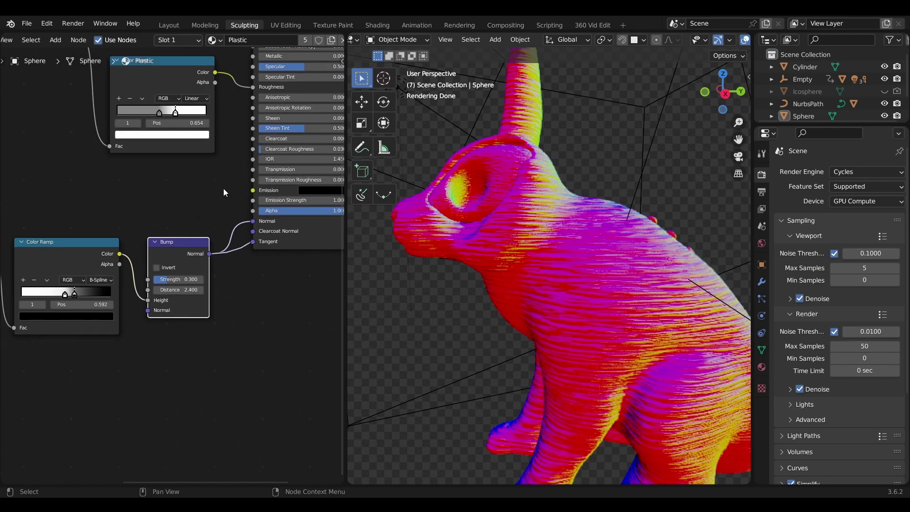
Preview the Base Color ramp and the Roughness ramp in turn, and examine the rabbit's head from another angle.
{"action": "middle_click_drag", "start_coordinate": [223, 188], "coordinate": [280, 415]}
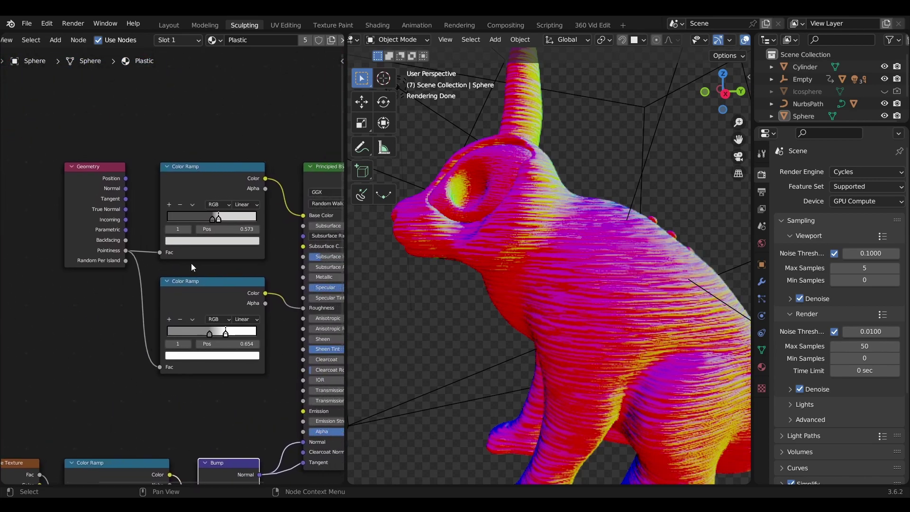
{"action": "left_click", "coordinate": [229, 168], "text": "ctrl+shift"}
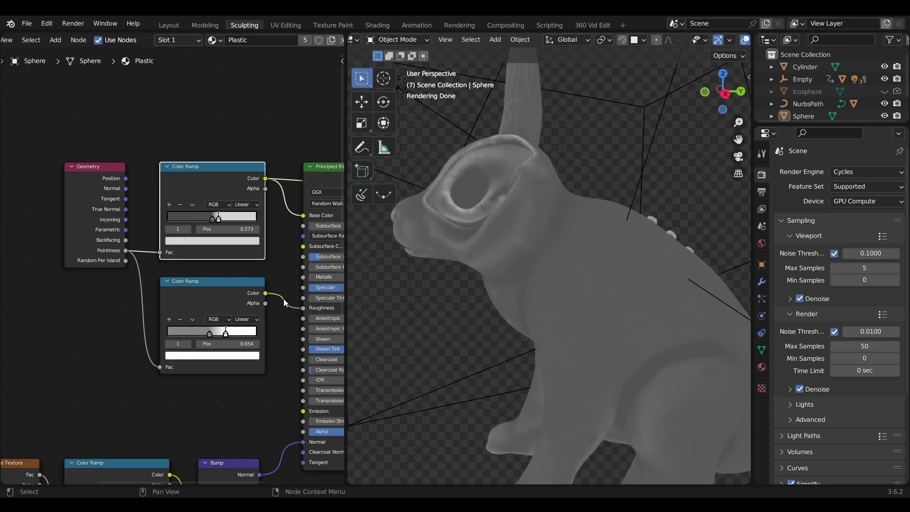
{"action": "left_click", "coordinate": [223, 282], "text": "ctrl+shift"}
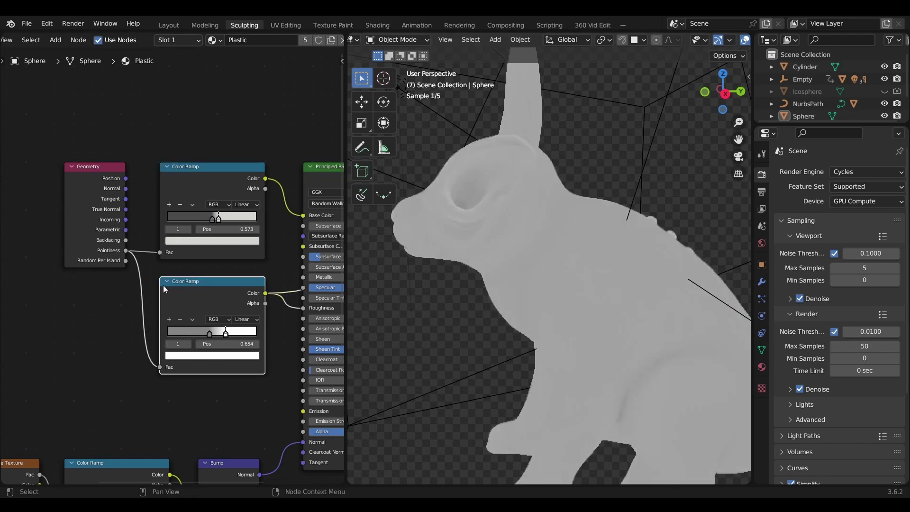
{"action": "middle_click_drag", "start_coordinate": [128, 293], "coordinate": [140, 299]}
{"action": "middle_click_drag", "start_coordinate": [396, 303], "coordinate": [455, 323]}
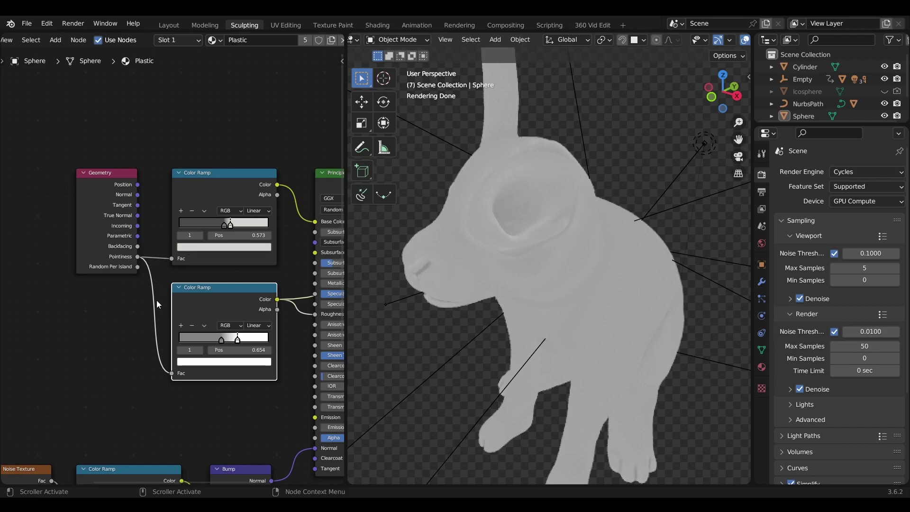
Compare the two Pointiness-driven Color Ramps again, switching the preview from Base Color back to Roughness.
{"action": "left_click", "coordinate": [291, 267]}
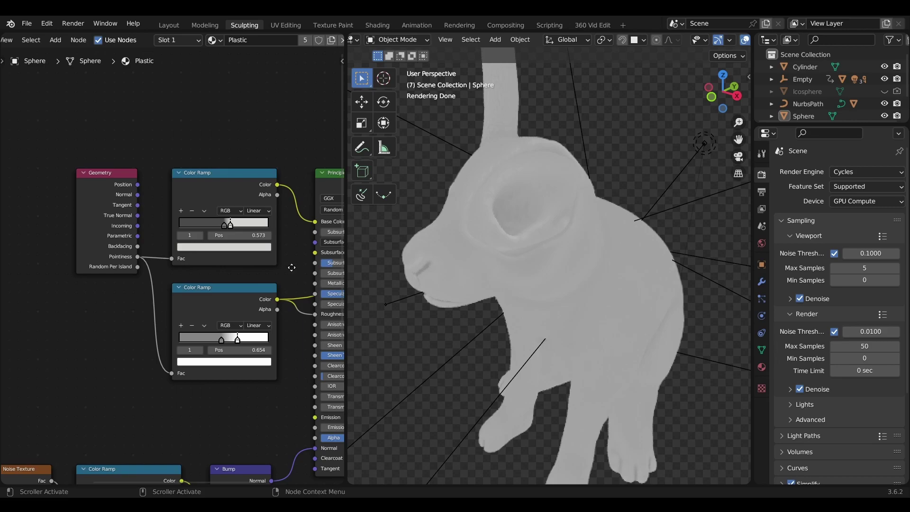
{"action": "middle_click_drag", "start_coordinate": [292, 267], "coordinate": [218, 293]}
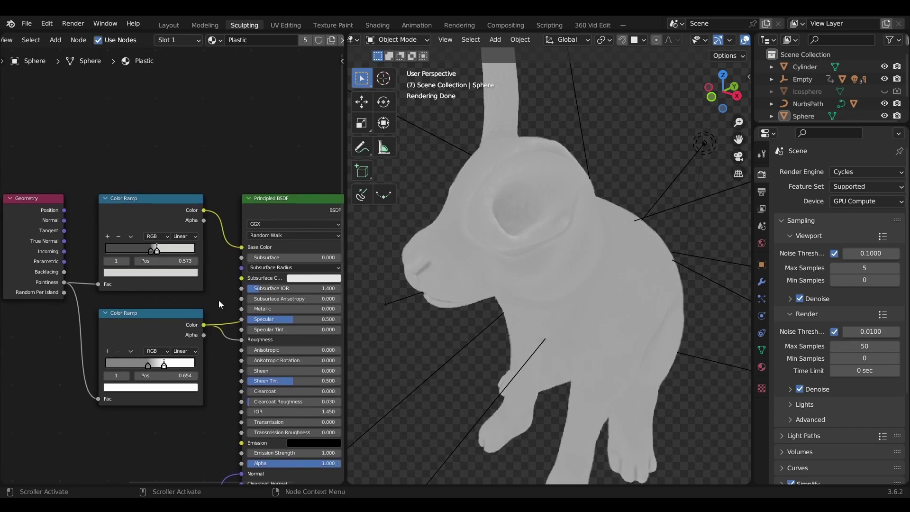
{"action": "middle_click_drag", "start_coordinate": [218, 300], "coordinate": [160, 261]}
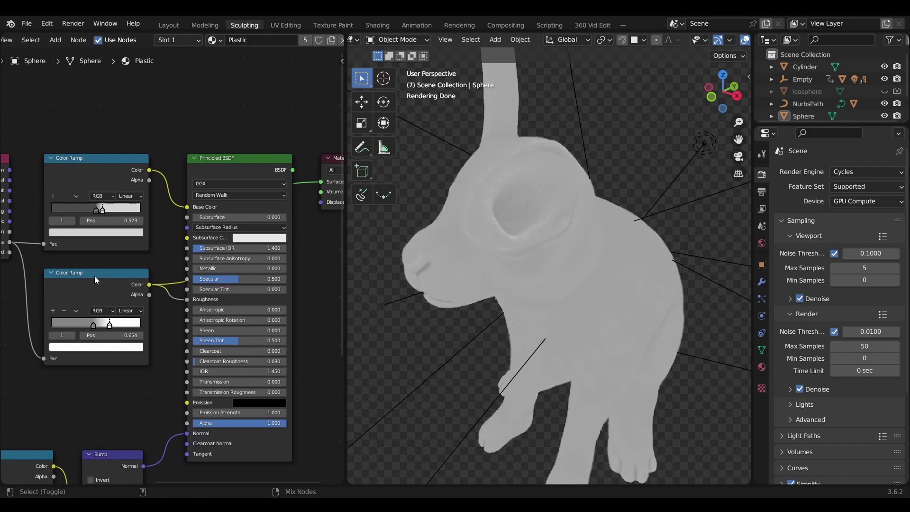
{"action": "left_click", "coordinate": [95, 276], "text": "ctrl+shift"}
{"action": "left_click", "coordinate": [97, 161]}
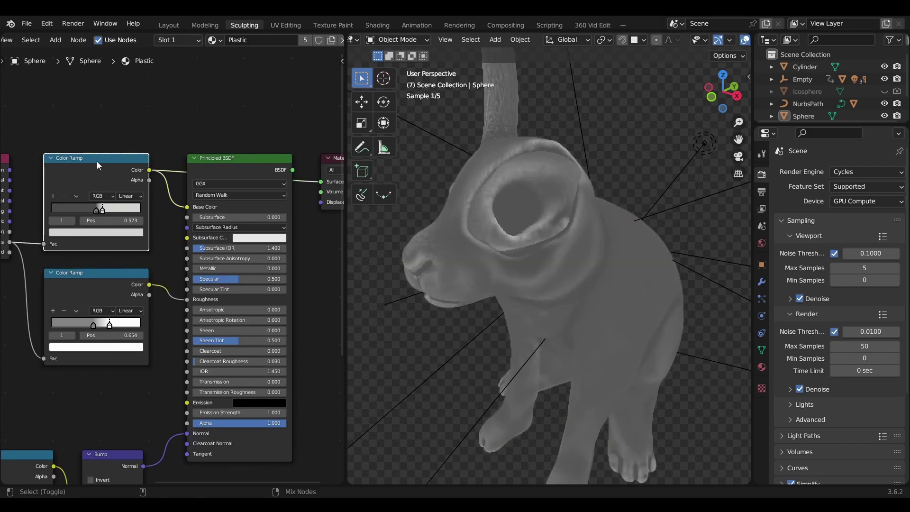
{"action": "left_click", "coordinate": [107, 283]}
{"action": "middle_click_drag", "start_coordinate": [102, 297], "coordinate": [231, 308]}
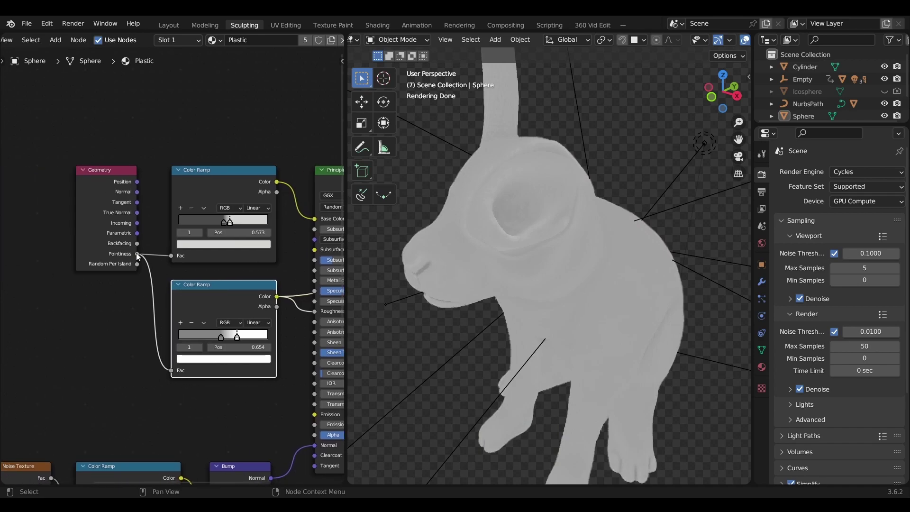
Reconnect the Principled BSDF to the Material Output's Surface and view the whole rabbit with the finished material.
{"action": "middle_click_drag", "start_coordinate": [242, 251], "coordinate": [55, 283]}
{"action": "left_click", "coordinate": [183, 200], "text": "ctrl+shift"}
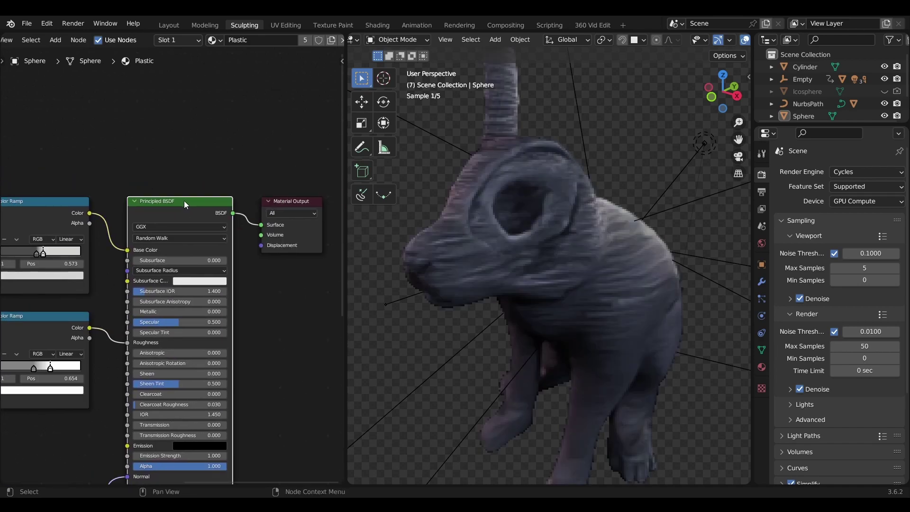
{"action": "left_click", "coordinate": [226, 188]}
{"action": "middle_click_drag", "start_coordinate": [601, 293], "coordinate": [567, 277]}
{"action": "scroll", "coordinate": [549, 291], "scroll_direction": "down", "scroll_amount": 5}
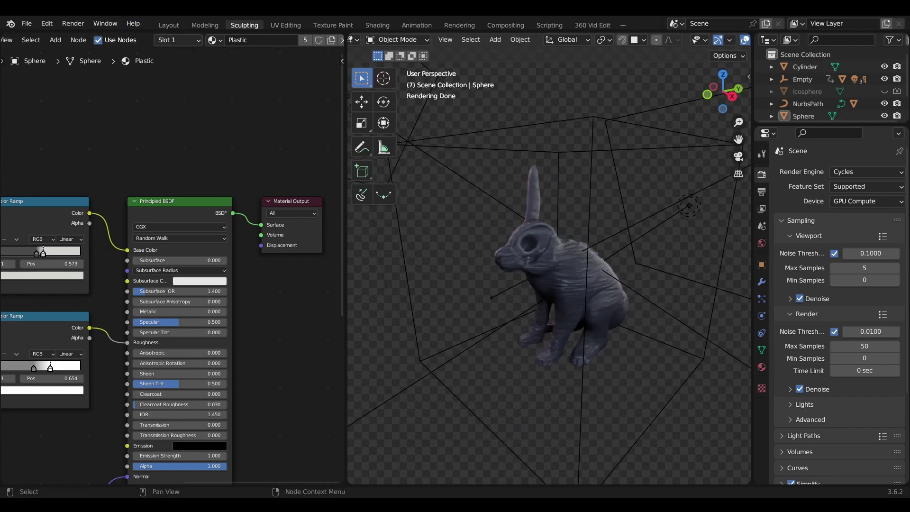